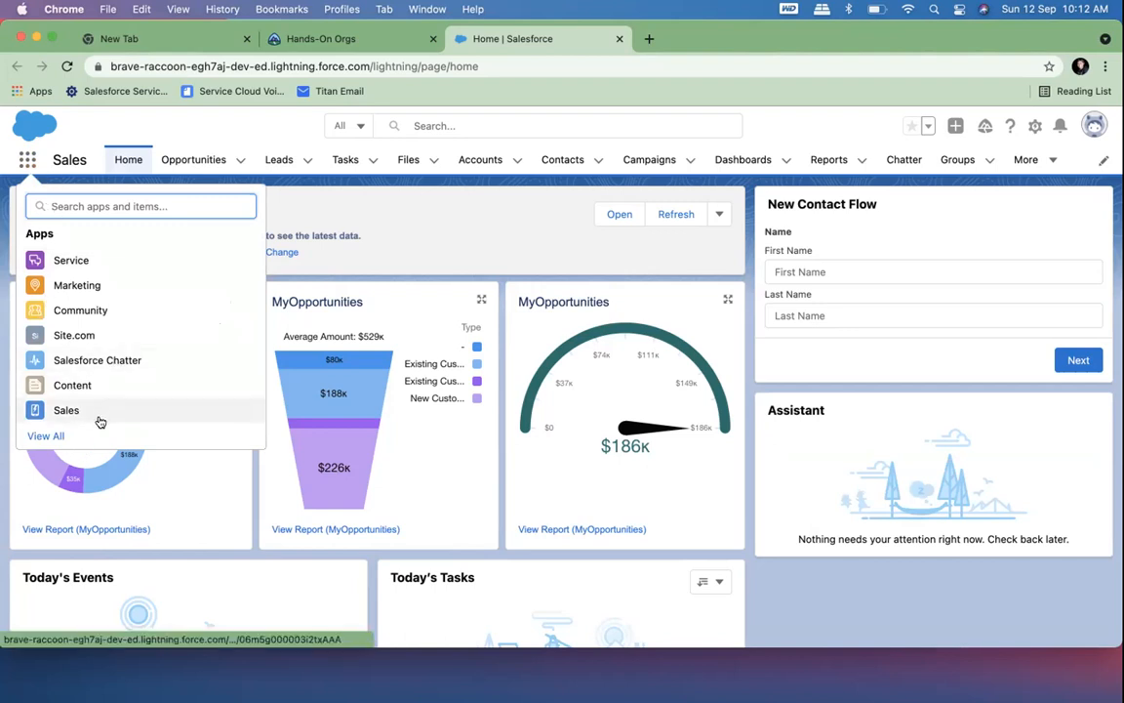
Step: Switch to the Sales app via the App Launcher and show the Recently Viewed Leads list
left_click(28, 159)
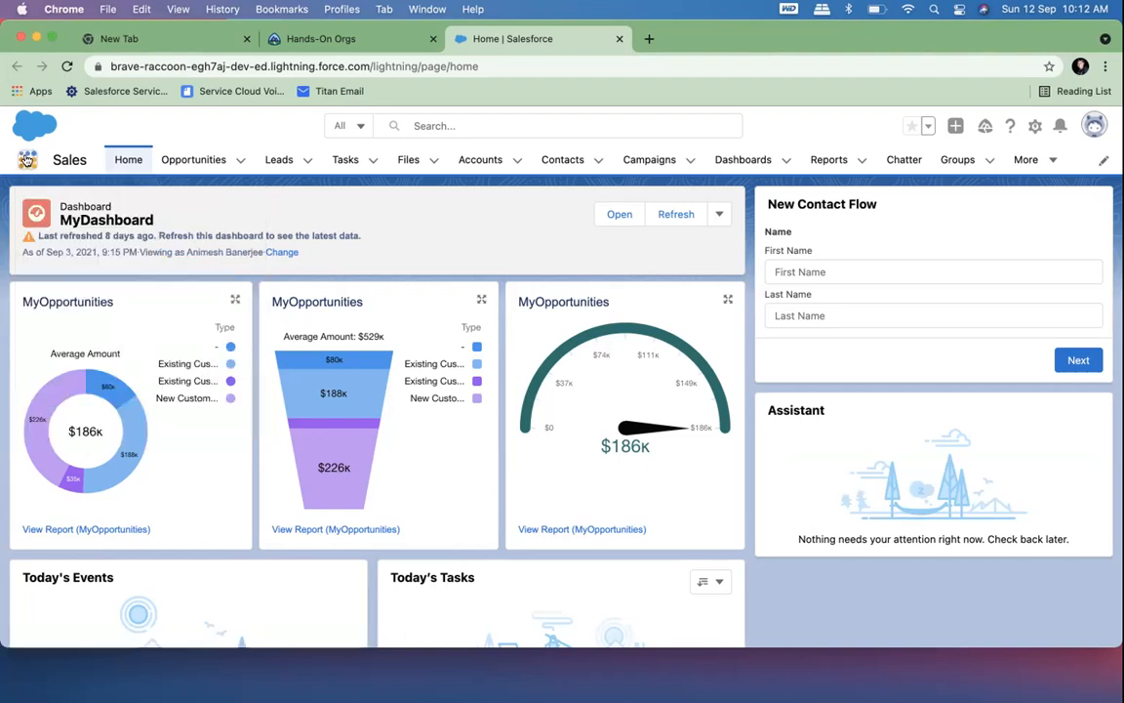
left_click(28, 159)
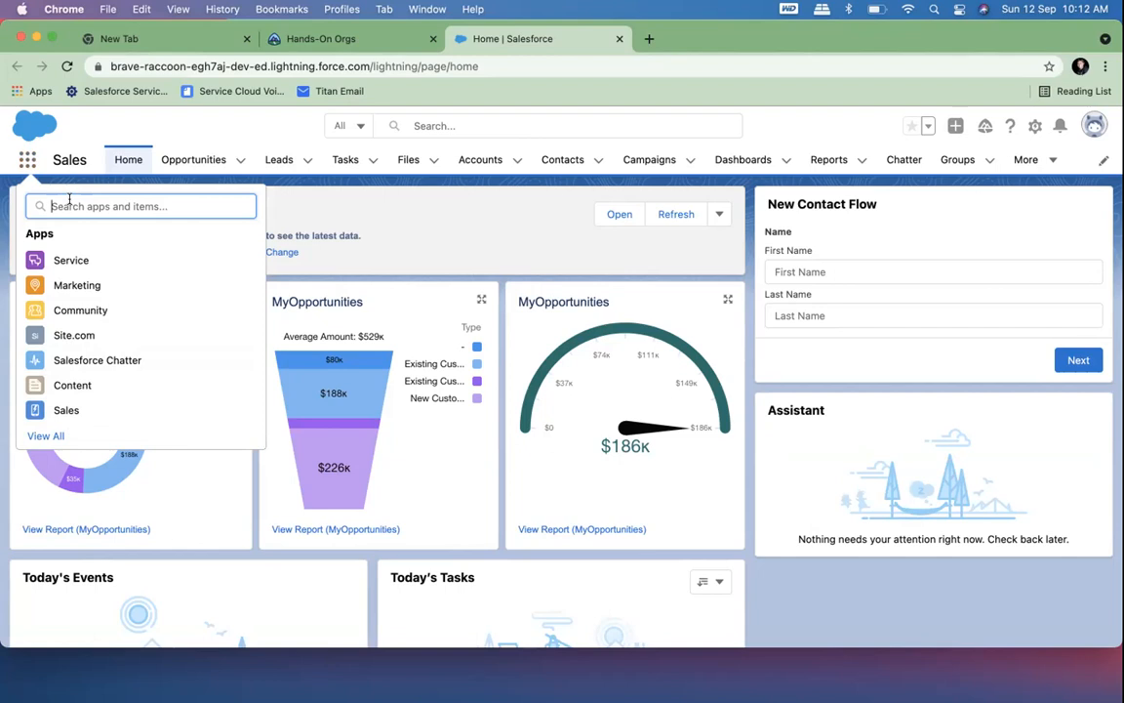
type("sales")
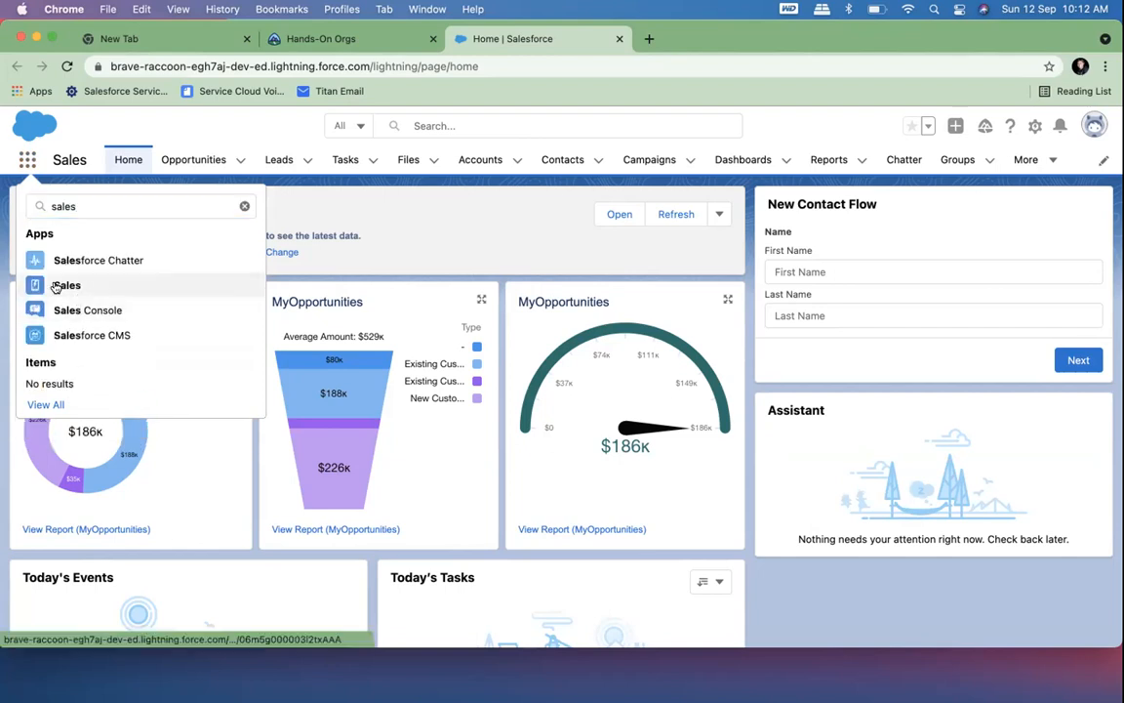
left_click(59, 284)
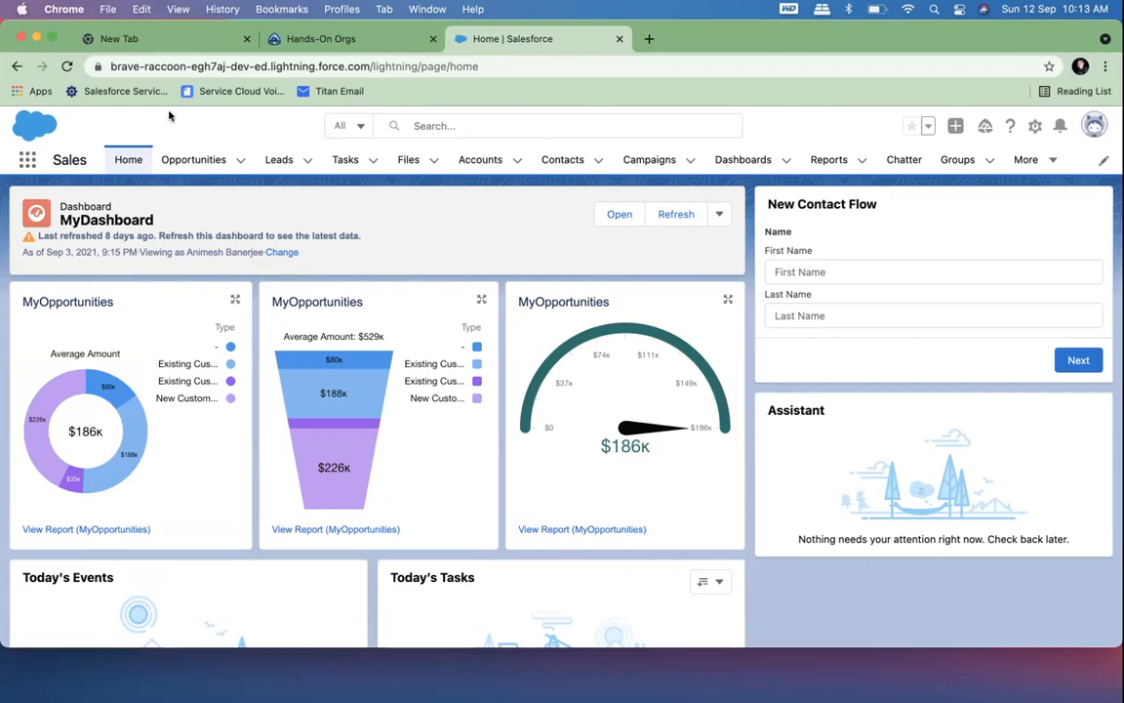
left_click(277, 162)
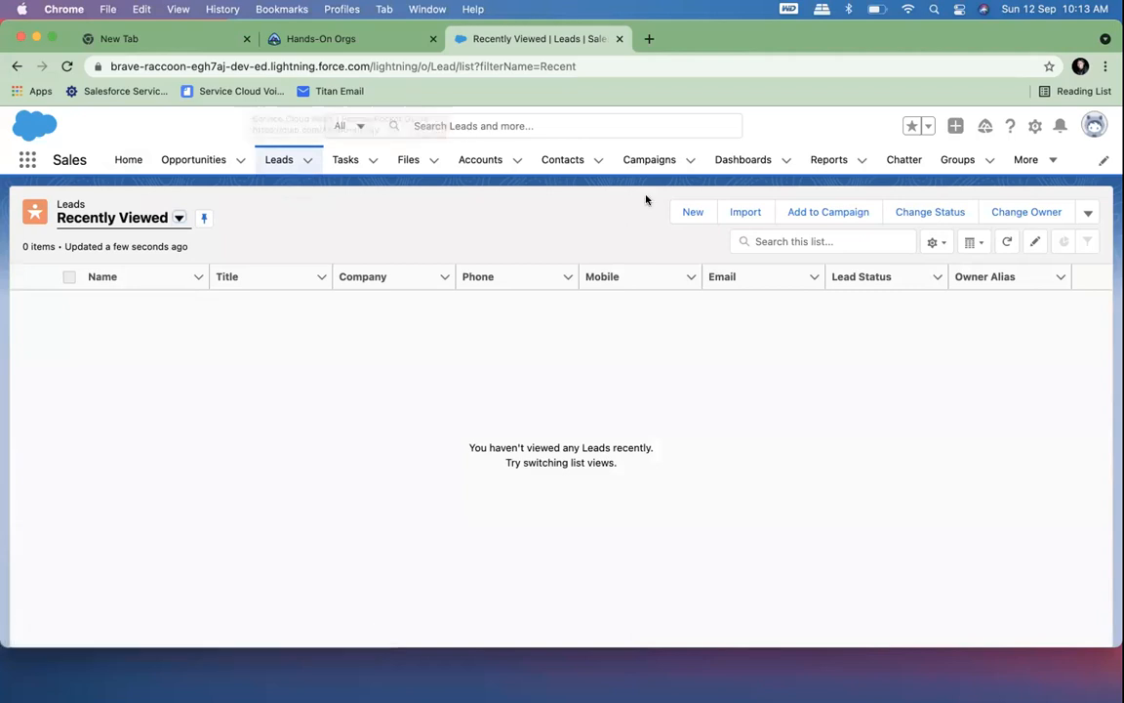
Step: Start a new lead and enter the contact's first and last name
left_click(687, 214)
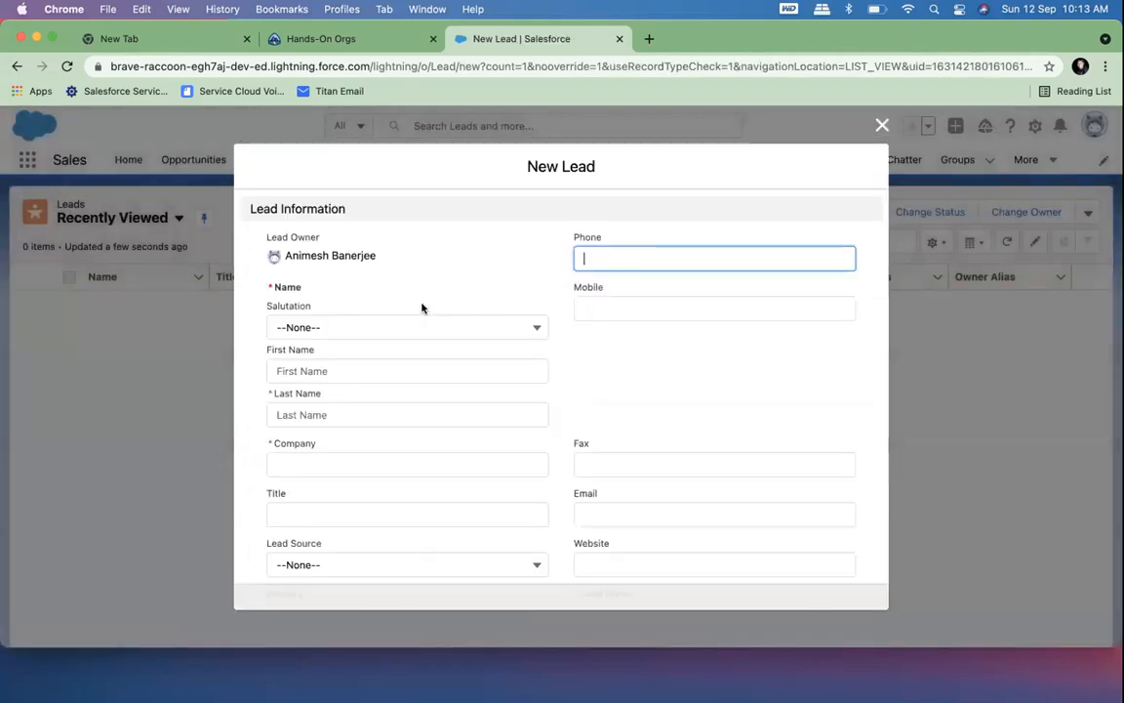
left_click(315, 370)
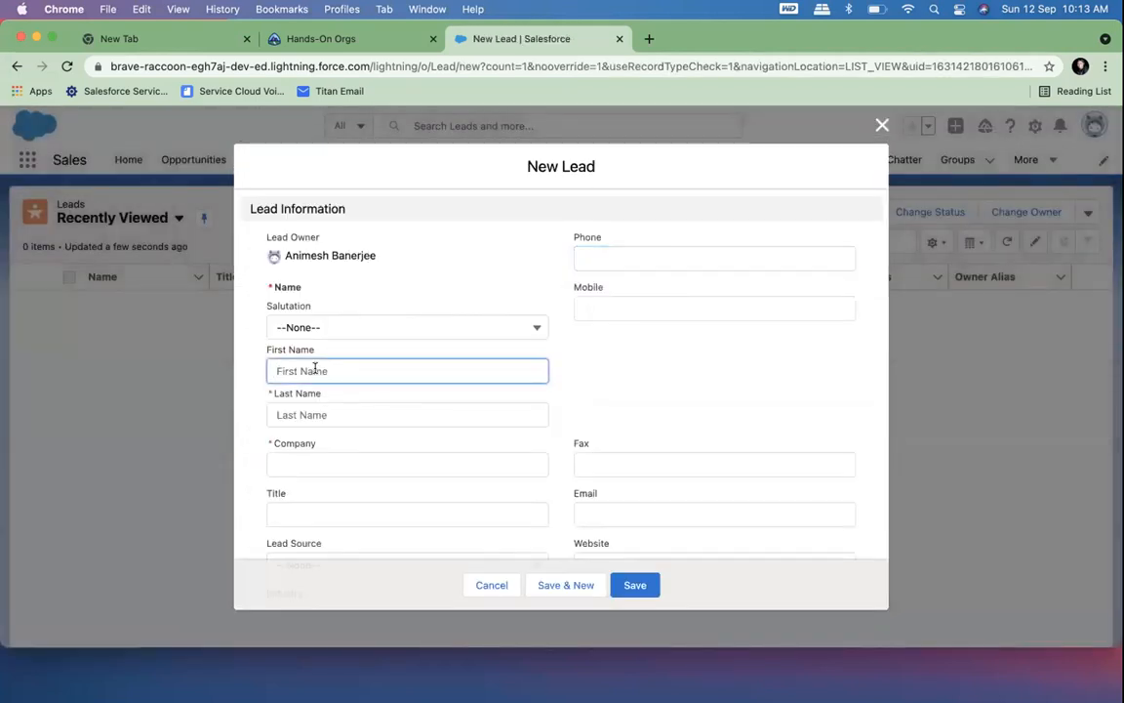
type("Will")
left_click(319, 412)
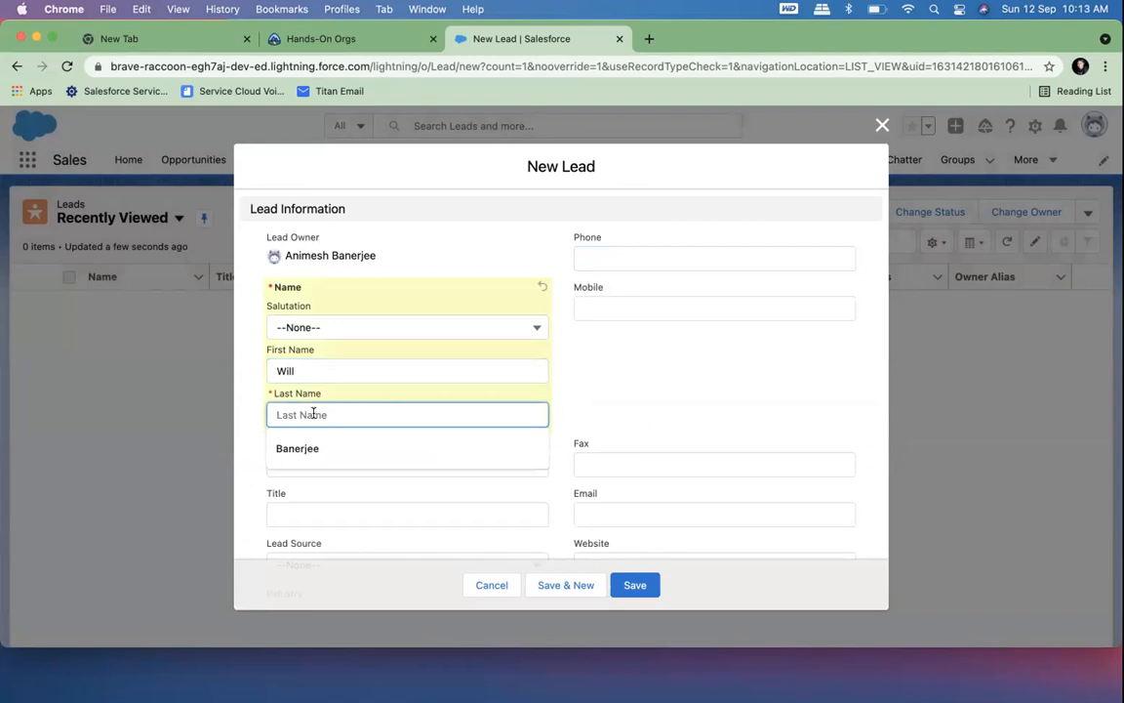
type("L")
key("BackSpace")
type("Jackson")
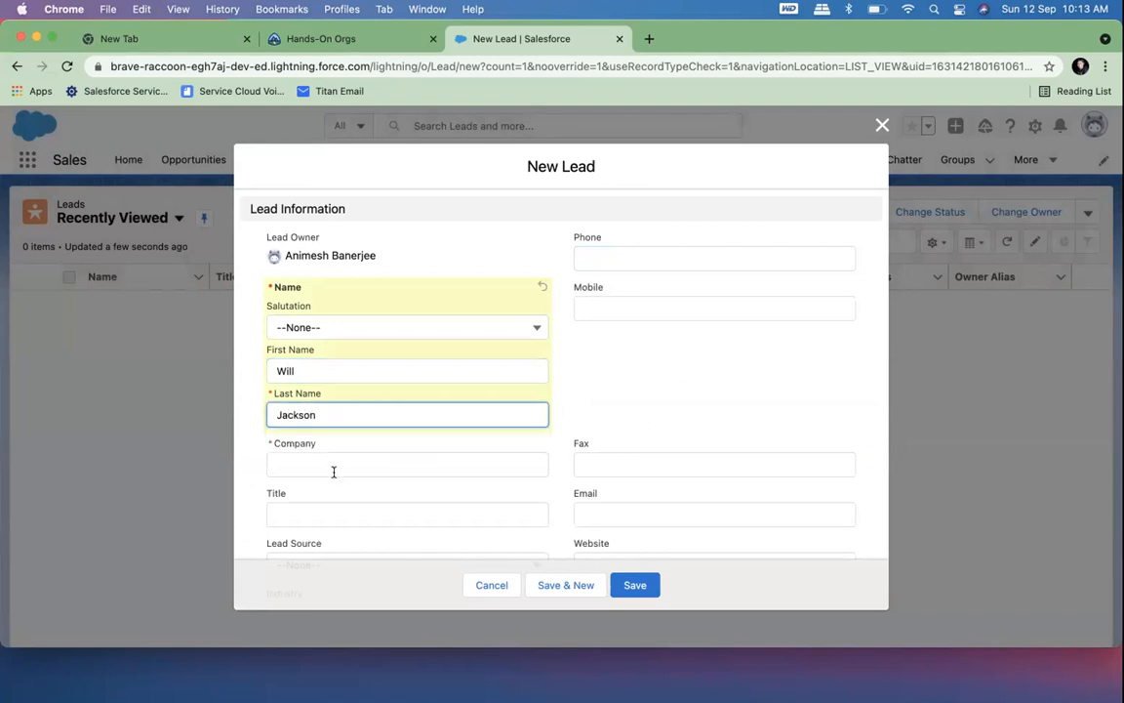
Step: Replace the company TCS with DataColada and save the lead
left_click(332, 461)
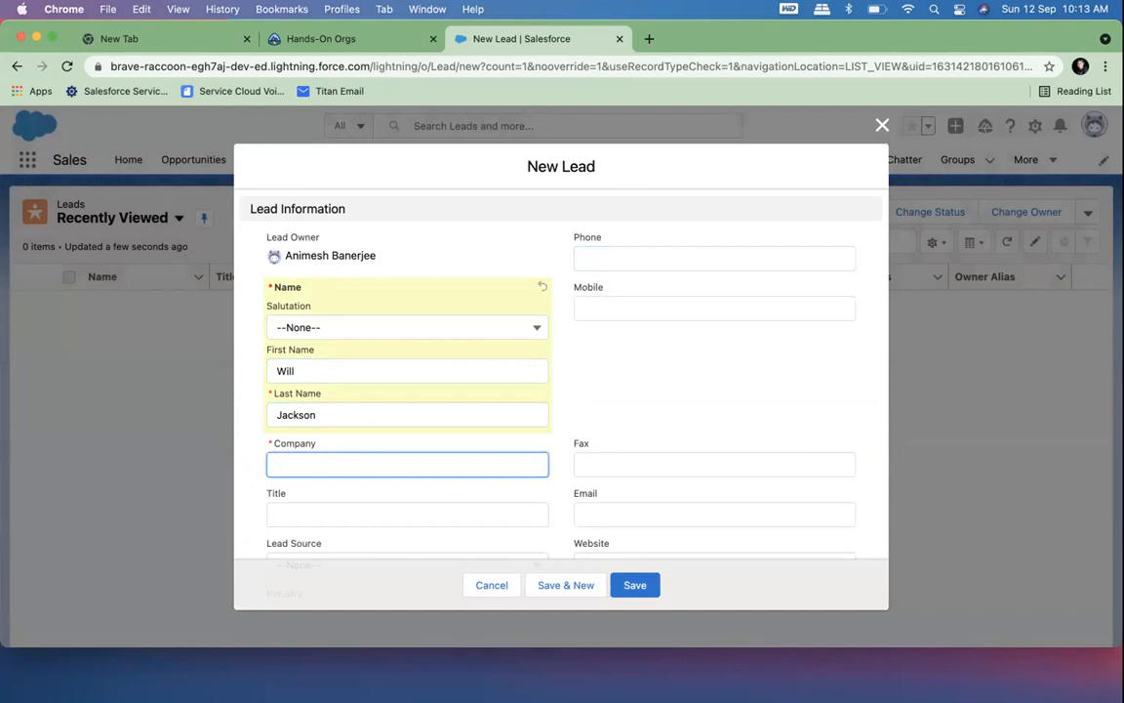
scroll(499, 434, "down", 4)
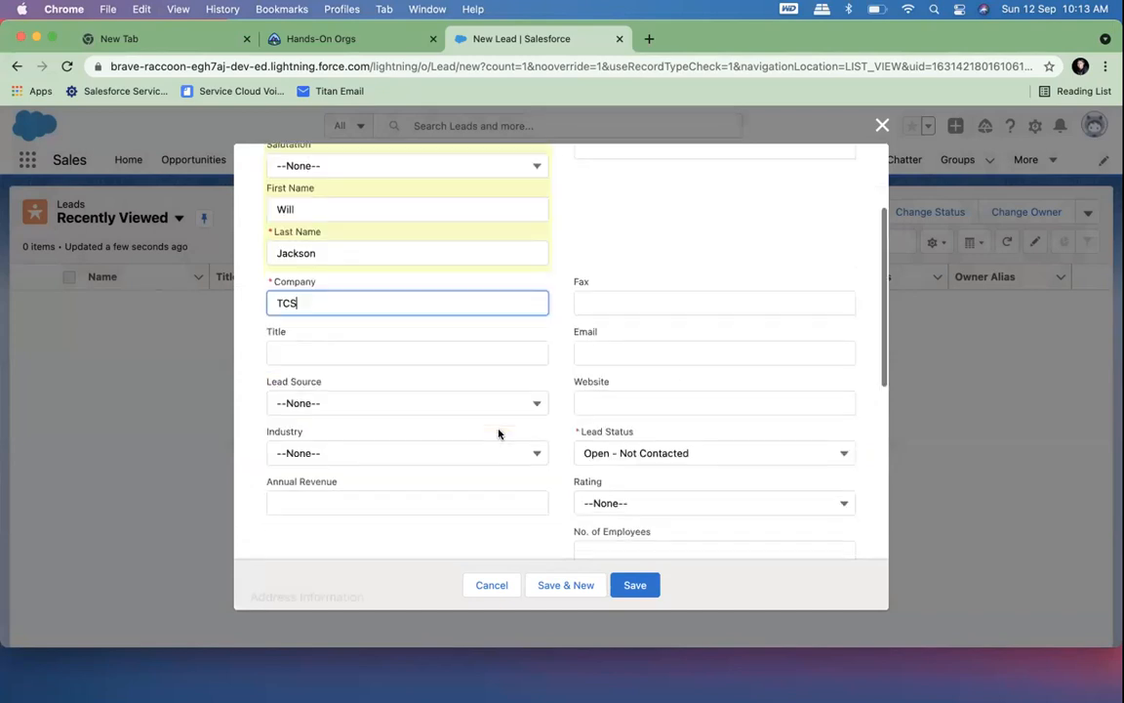
scroll(499, 433, "up", 1)
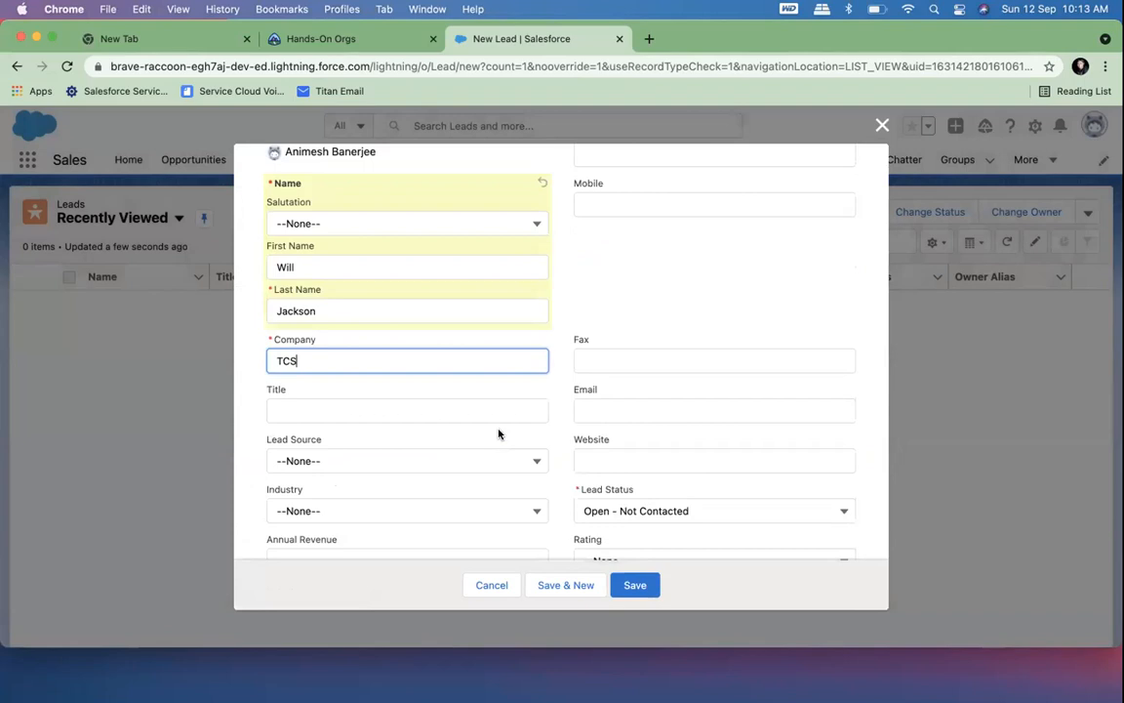
left_click_drag(336, 360, 98, 355)
type("DataColada")
left_click(598, 272)
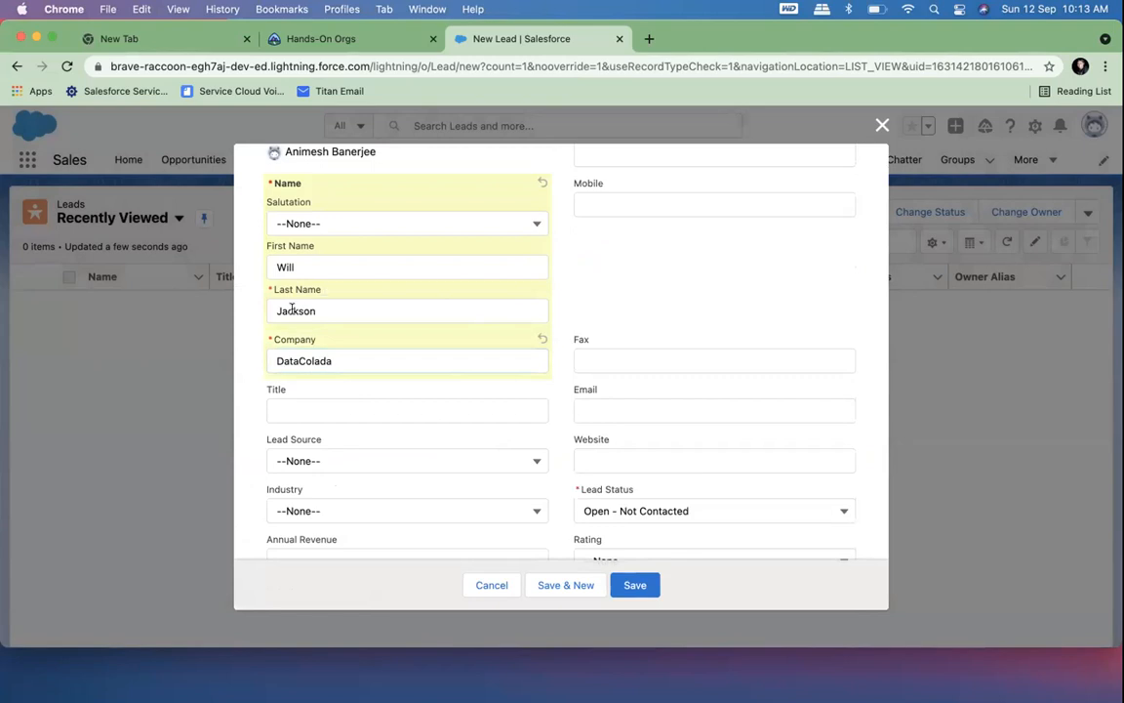
scroll(395, 487, "down", 5)
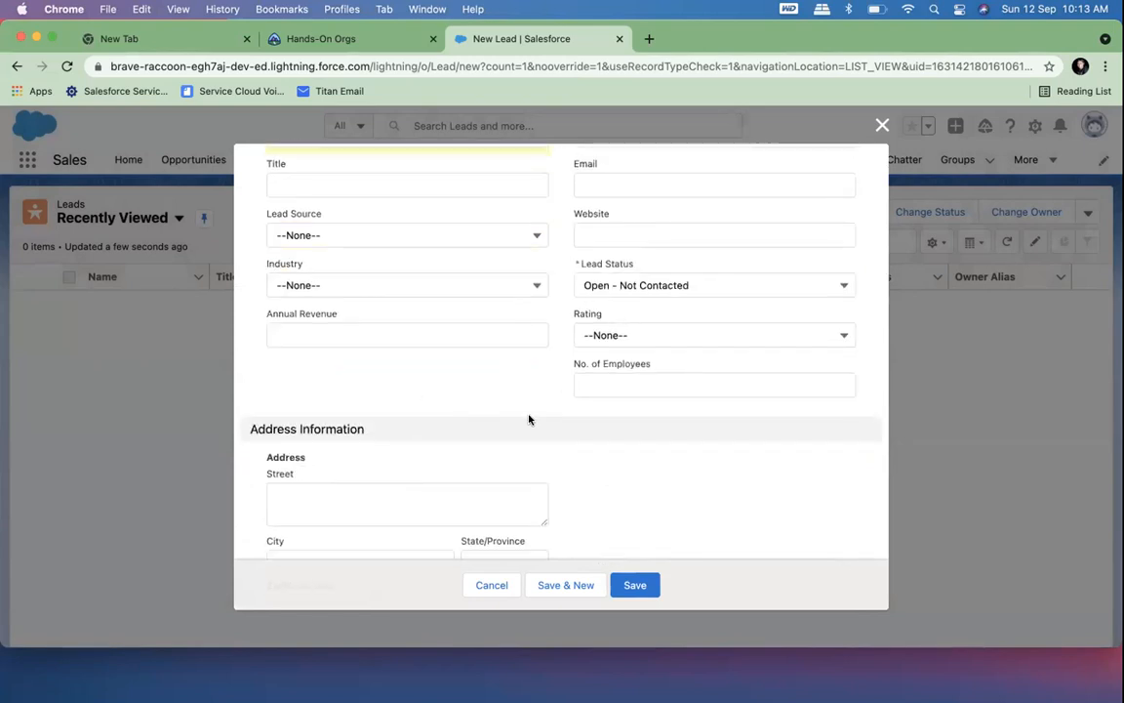
left_click(634, 586)
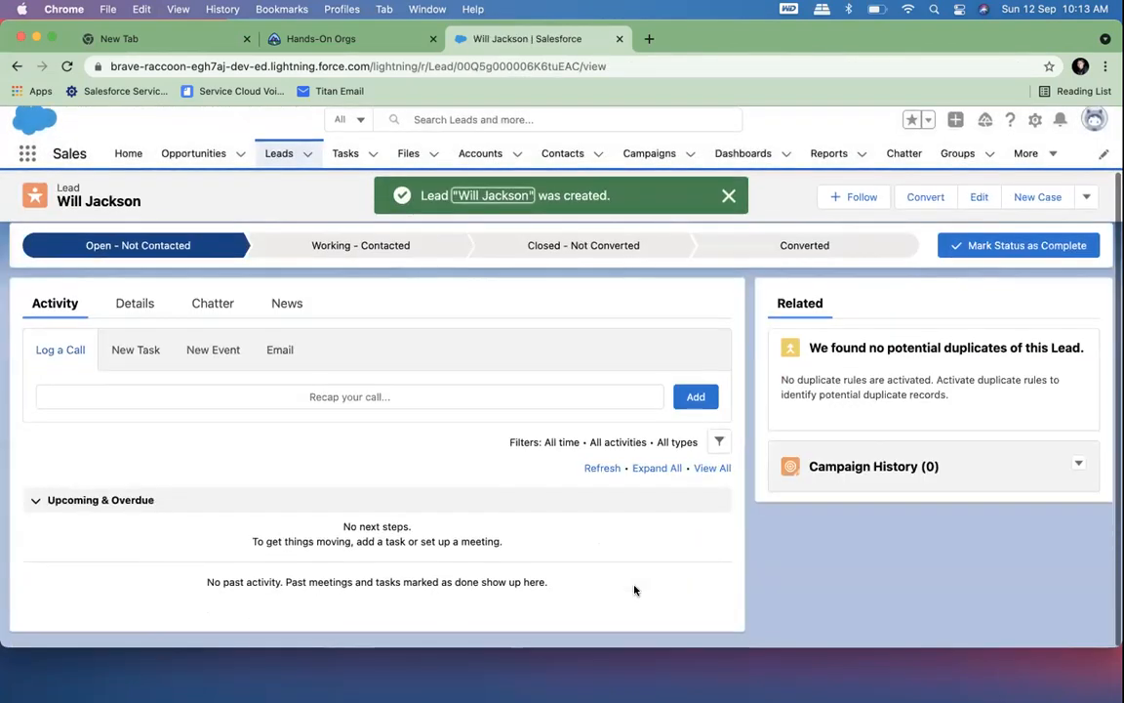
Step: Log a call on the DataColada lead with the comment 'He is interested'
left_click(137, 310)
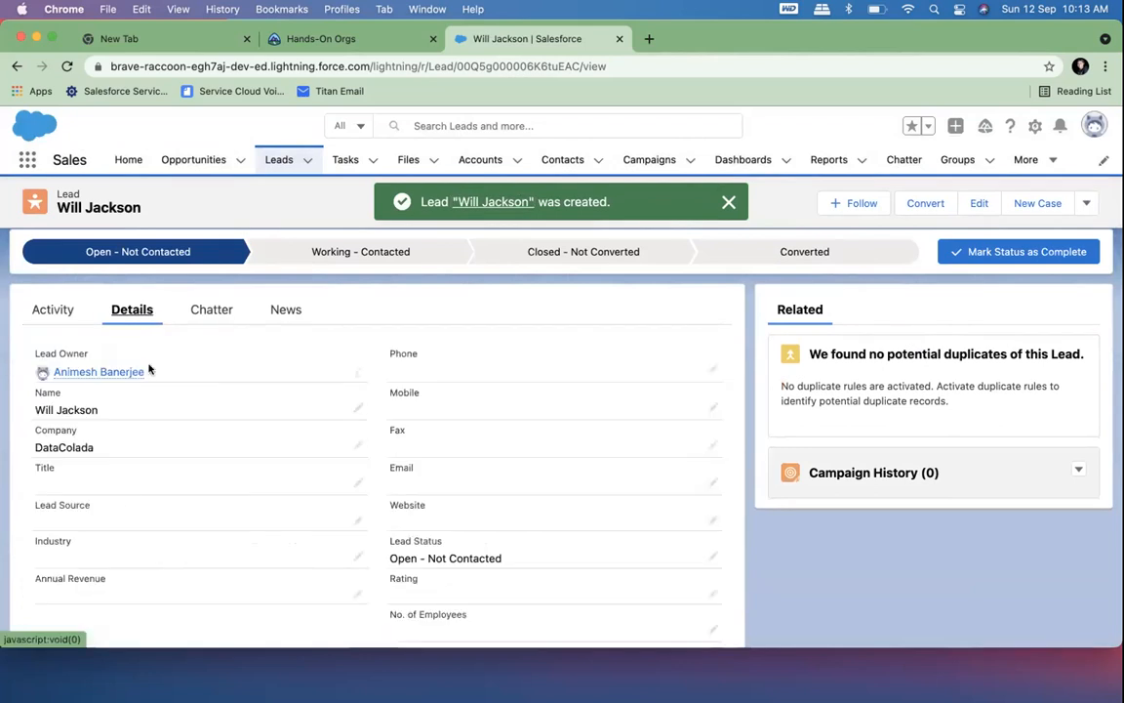
left_click(66, 312)
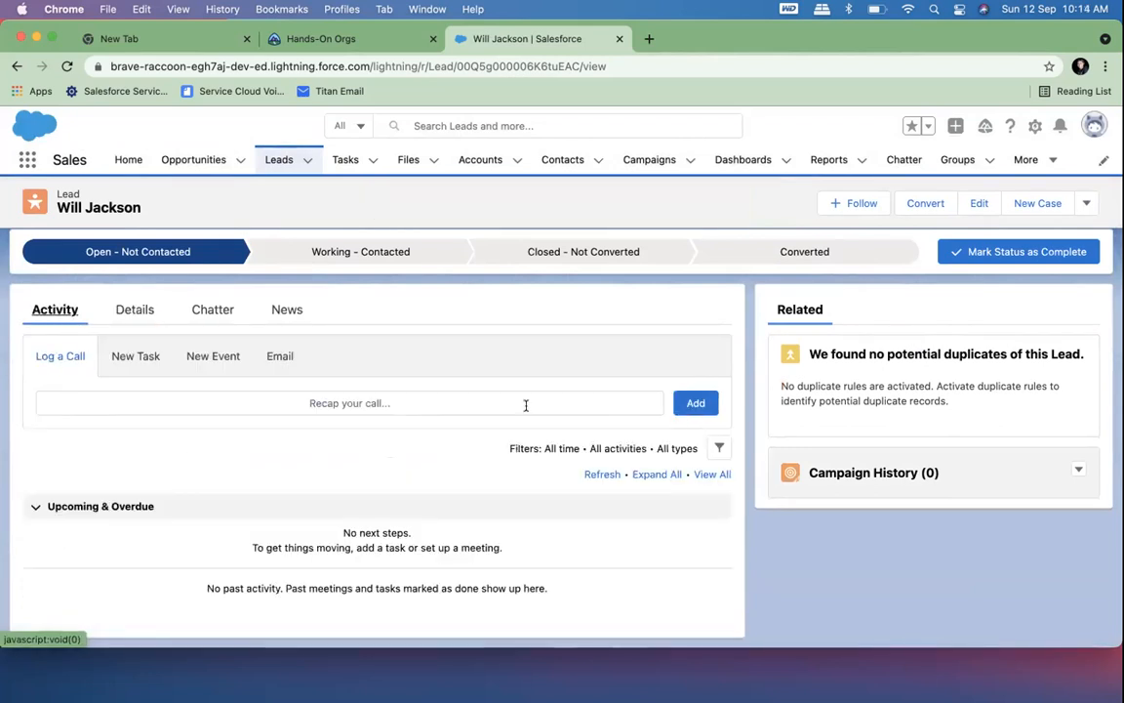
left_click(693, 409)
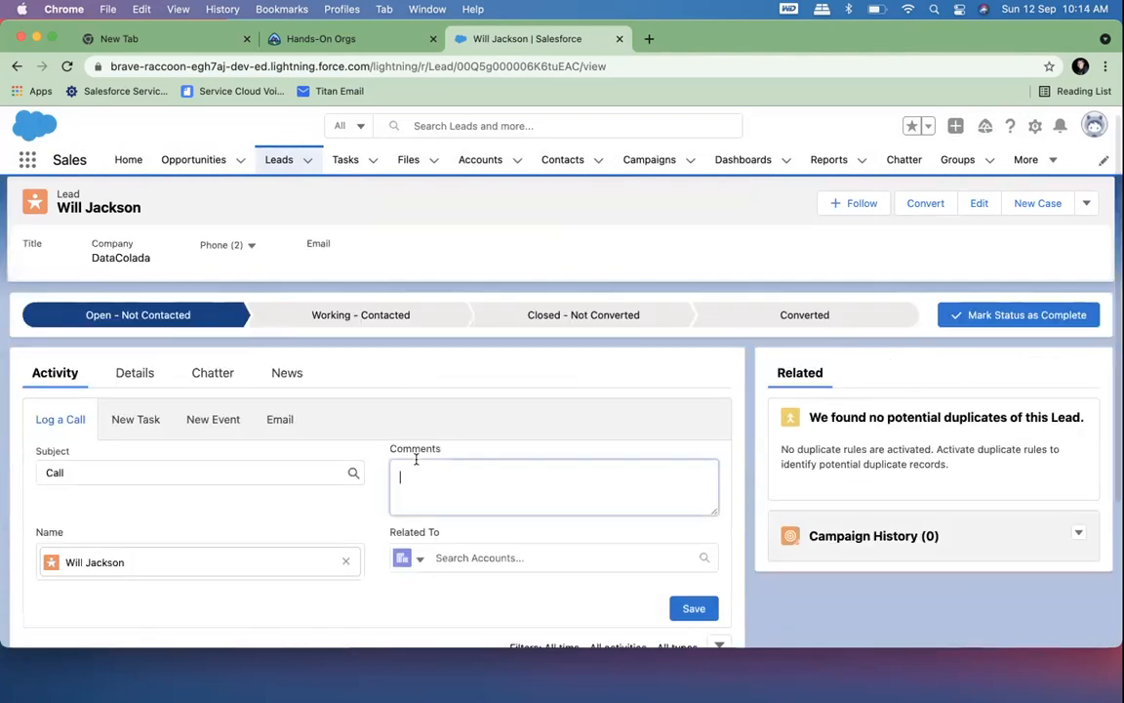
type("He is interested")
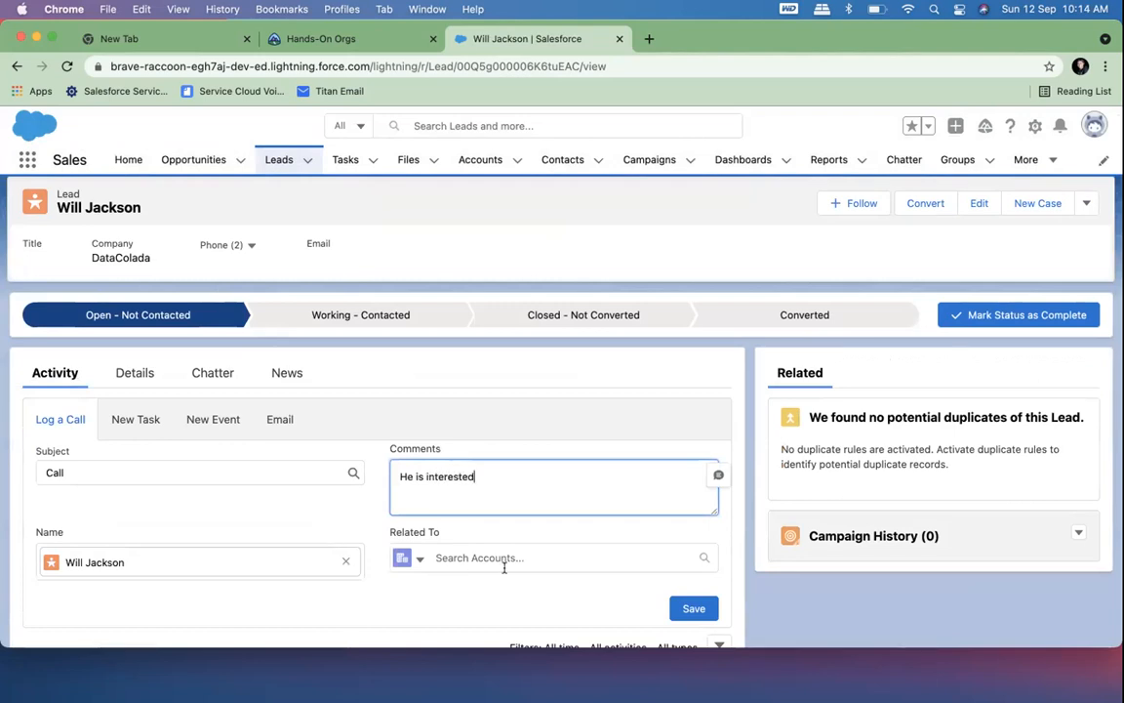
left_click(693, 609)
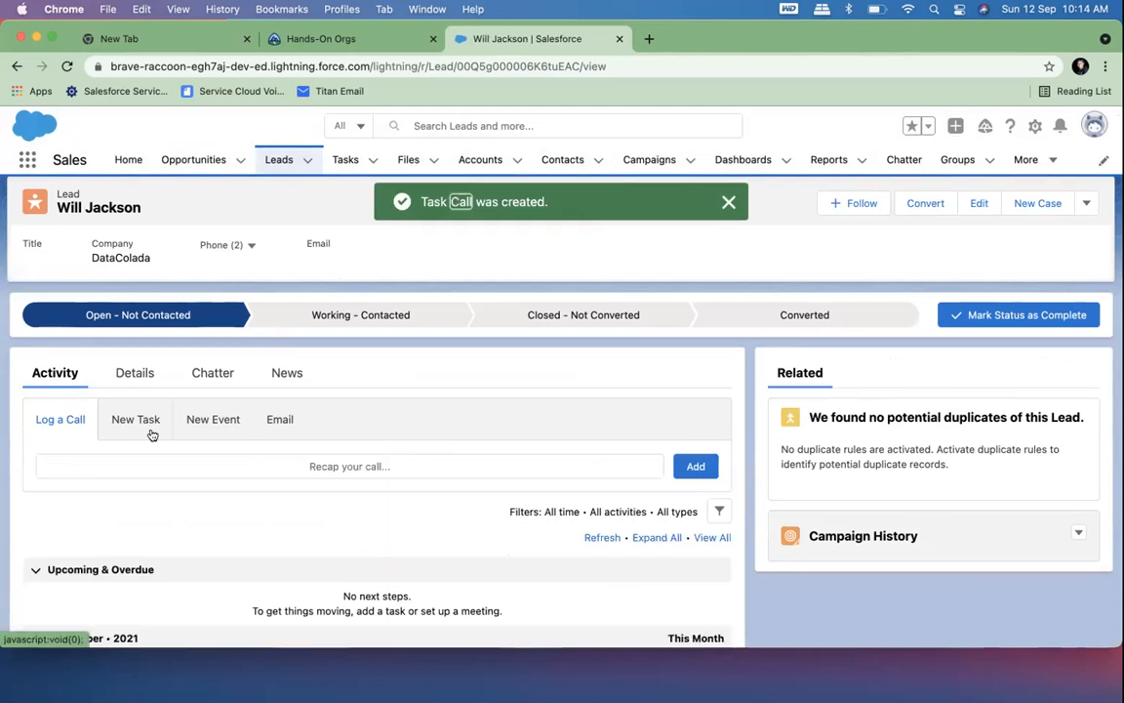
Step: Add a task with subject Call, due 14 September 2021, to the lead
left_click(204, 426)
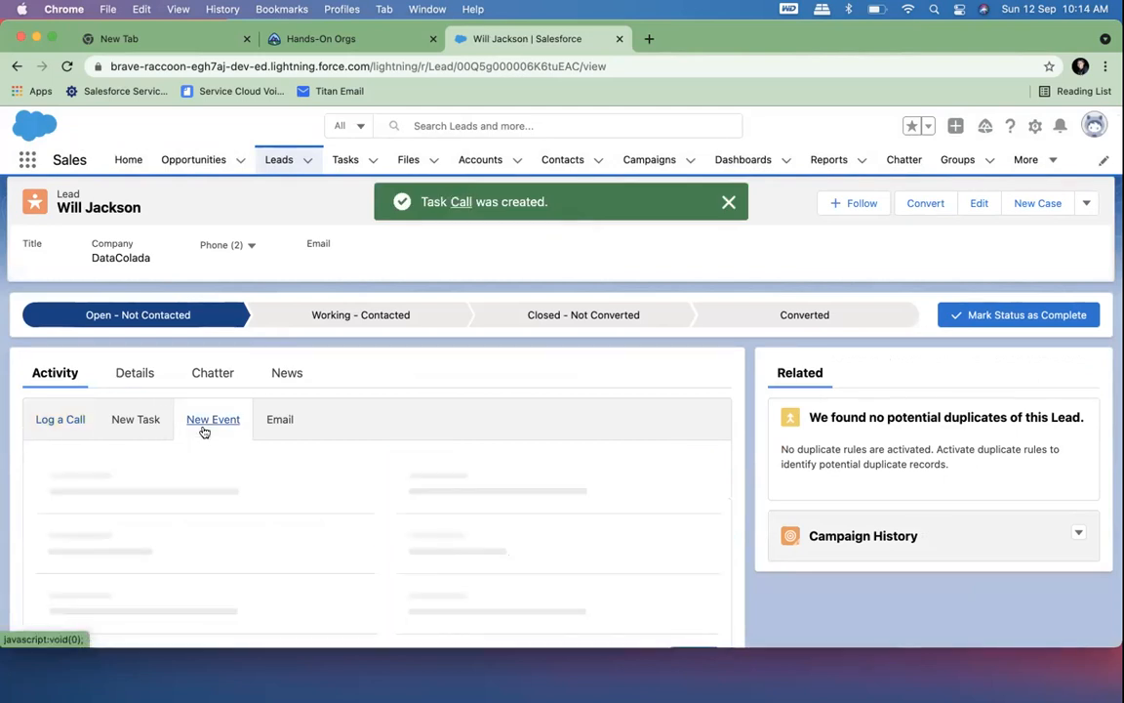
scroll(206, 432, "down", 3)
left_click(117, 269)
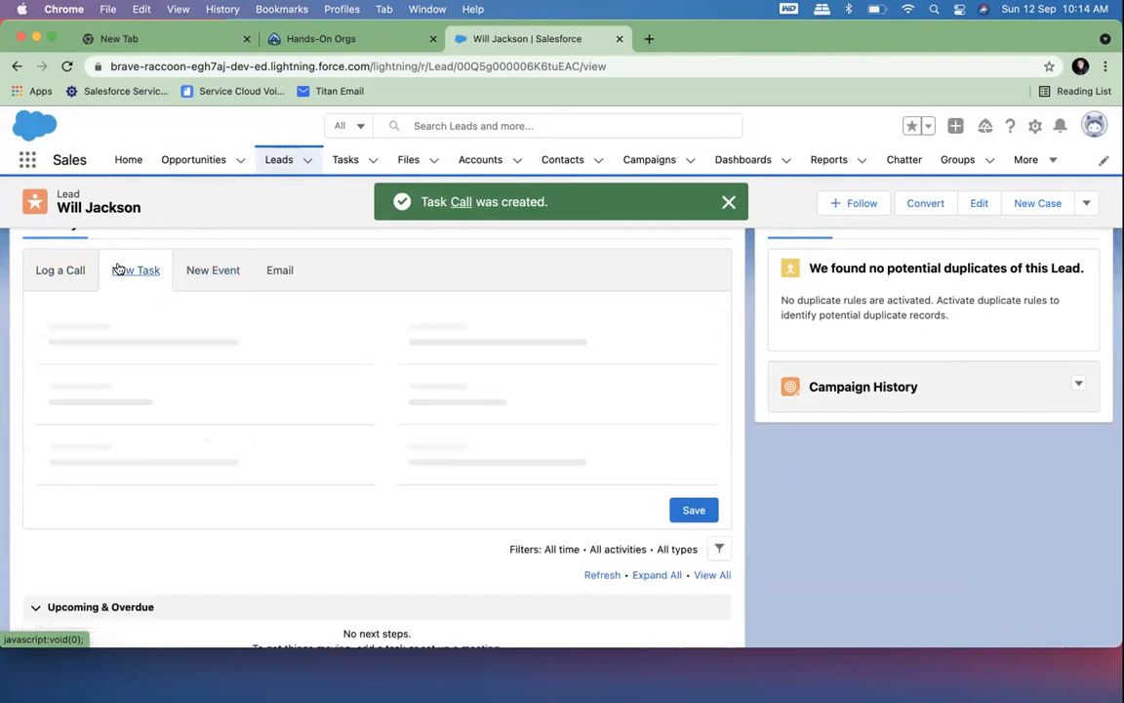
left_click(127, 322)
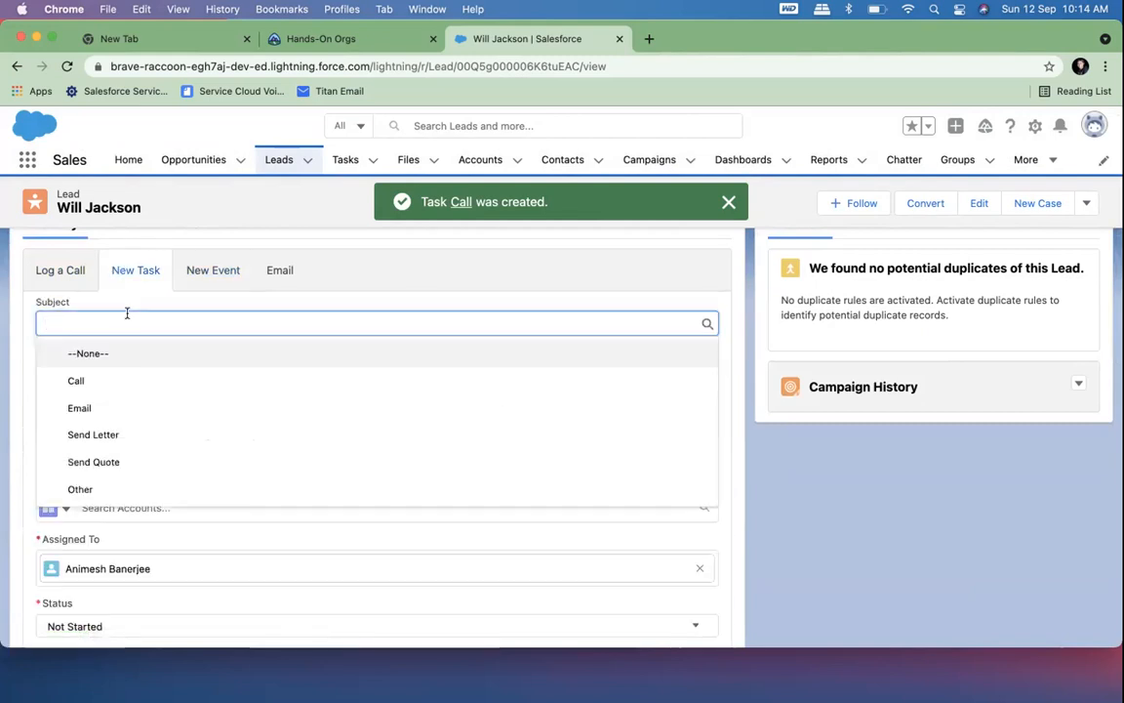
left_click(100, 385)
left_click(90, 383)
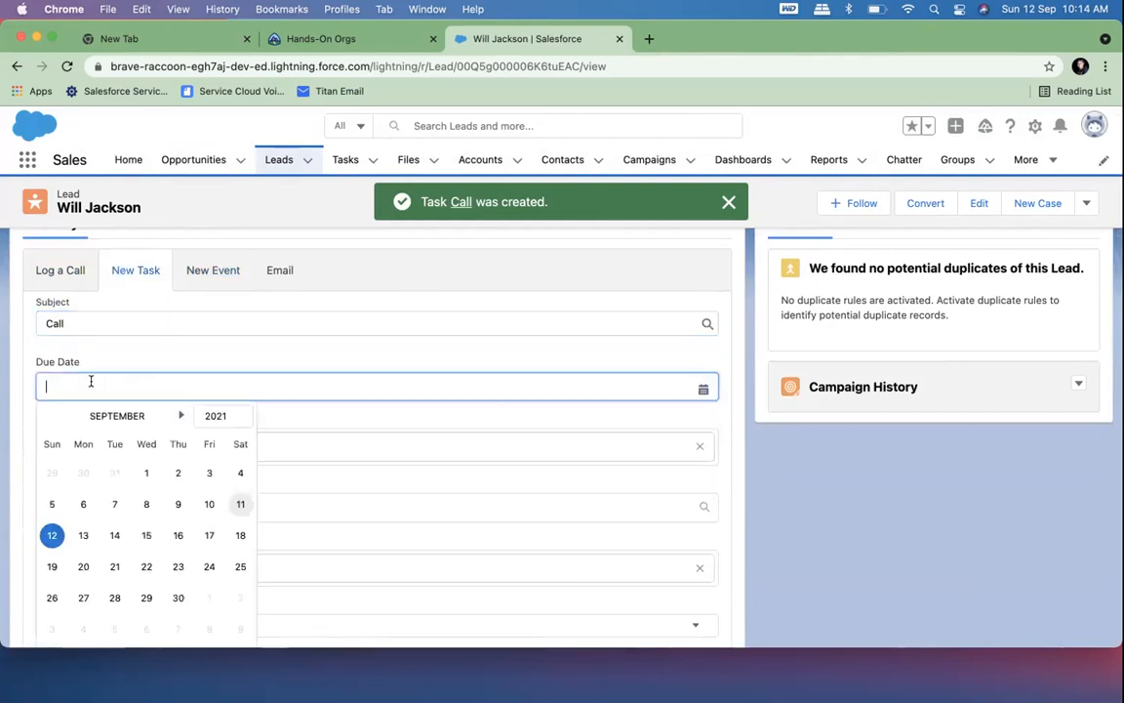
left_click(118, 537)
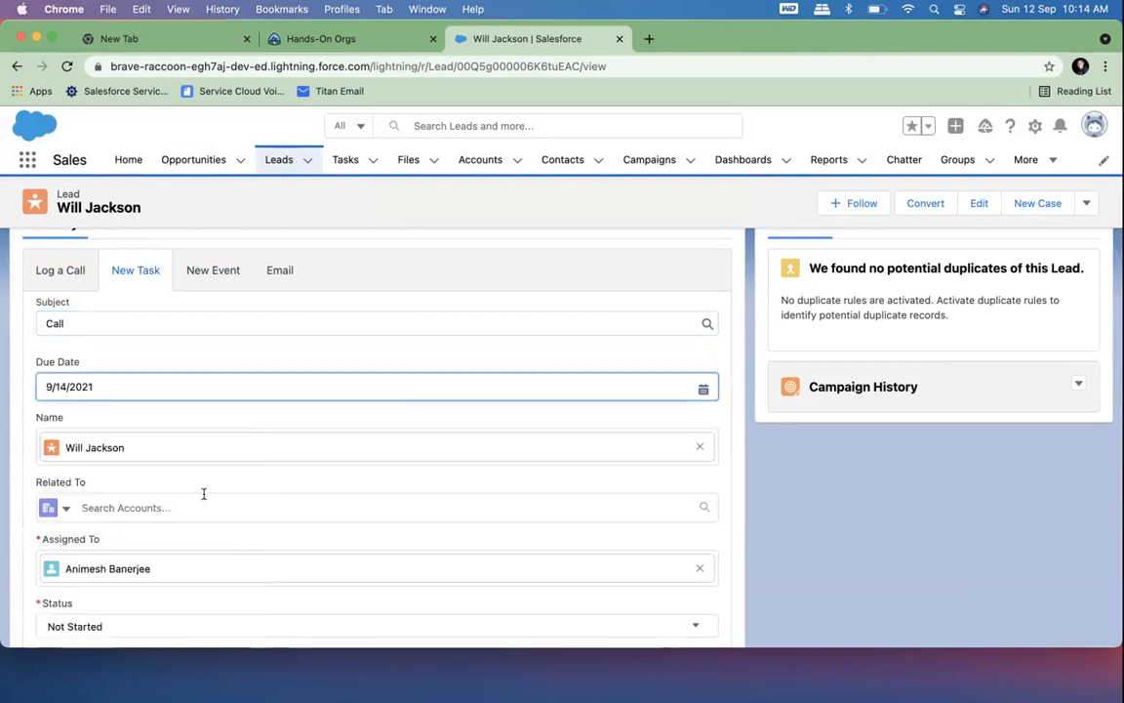
scroll(203, 494, "down", 3)
left_click(693, 503)
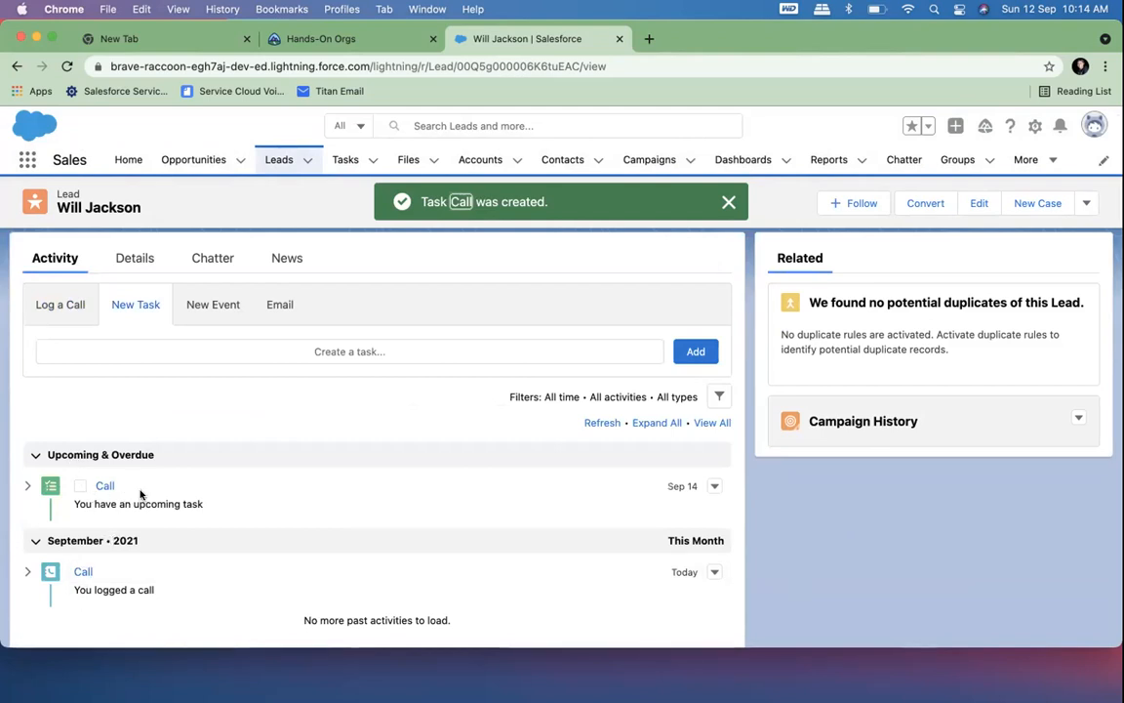
Step: Schedule a Meeting event on the lead for Sep 18, 2021 at 10:00 PM
left_click(205, 306)
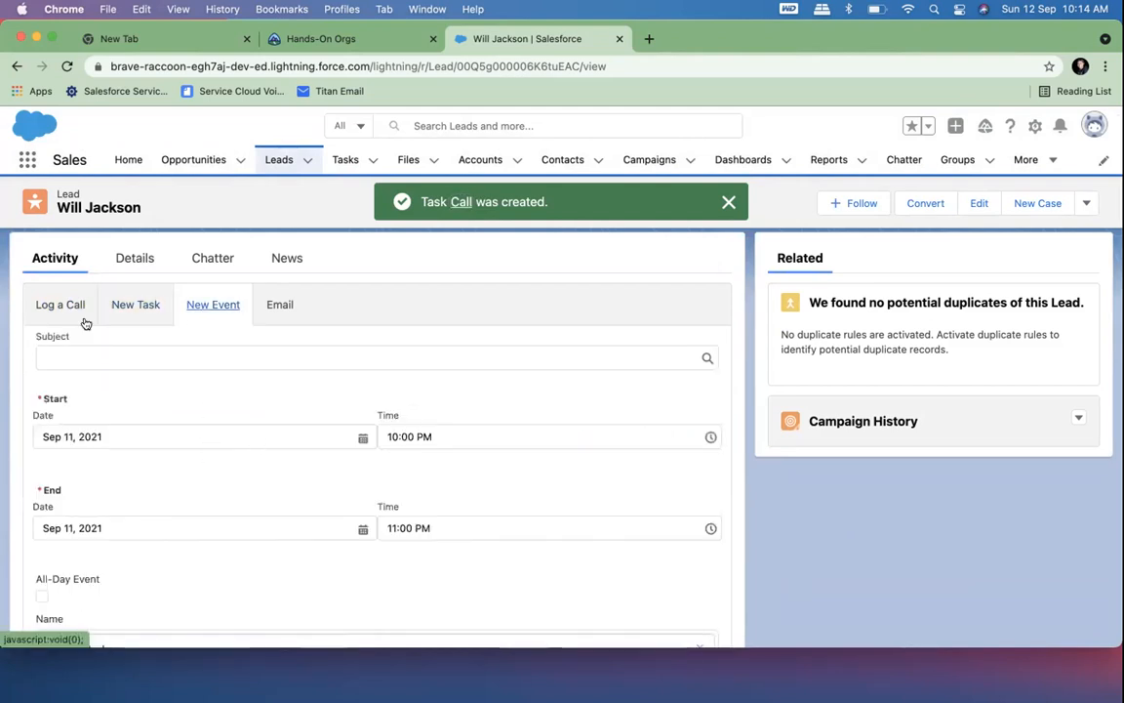
left_click(83, 351)
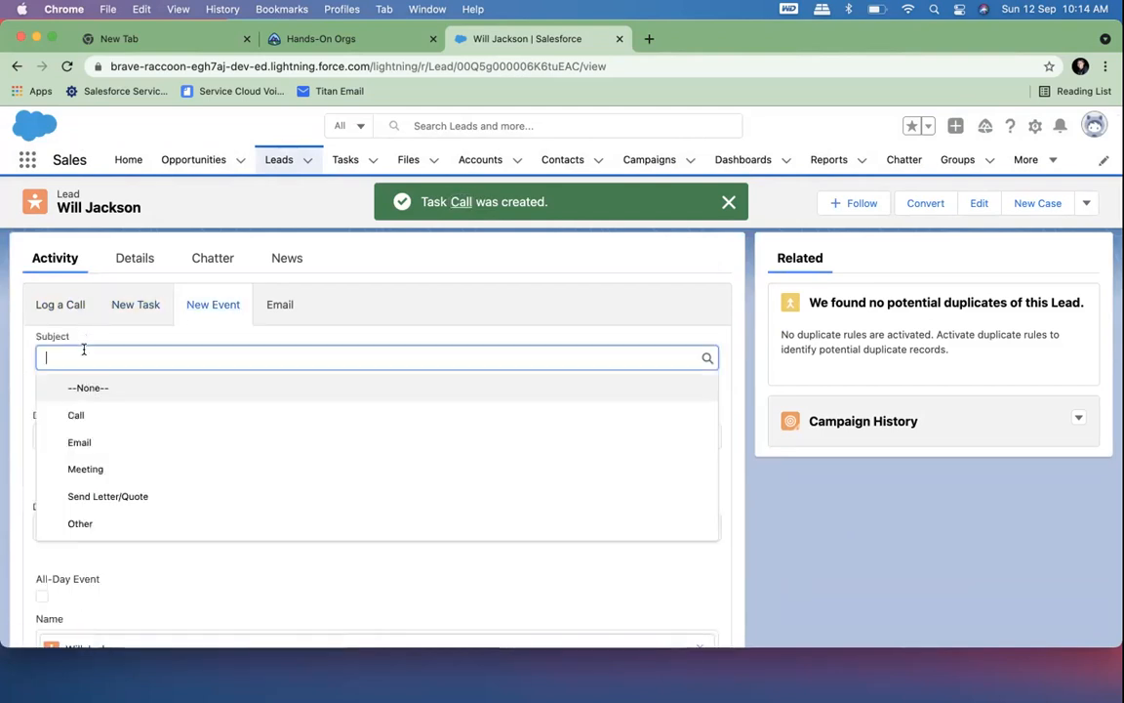
left_click(85, 469)
scroll(290, 409, "down", 2)
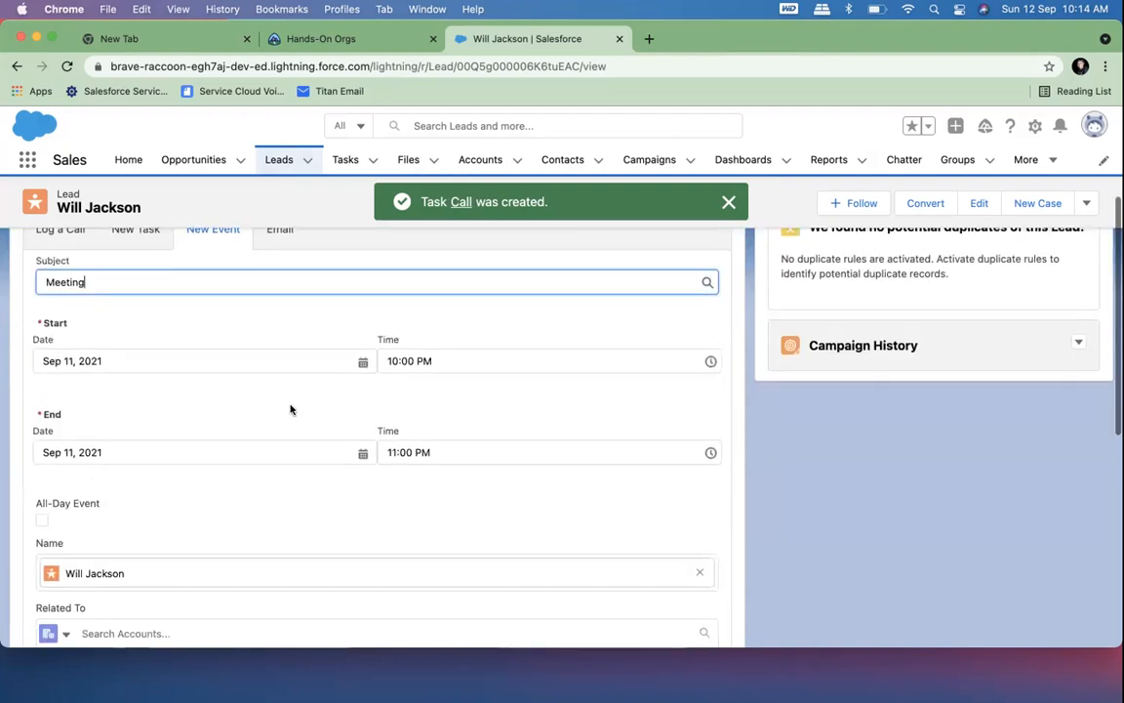
left_click(337, 360)
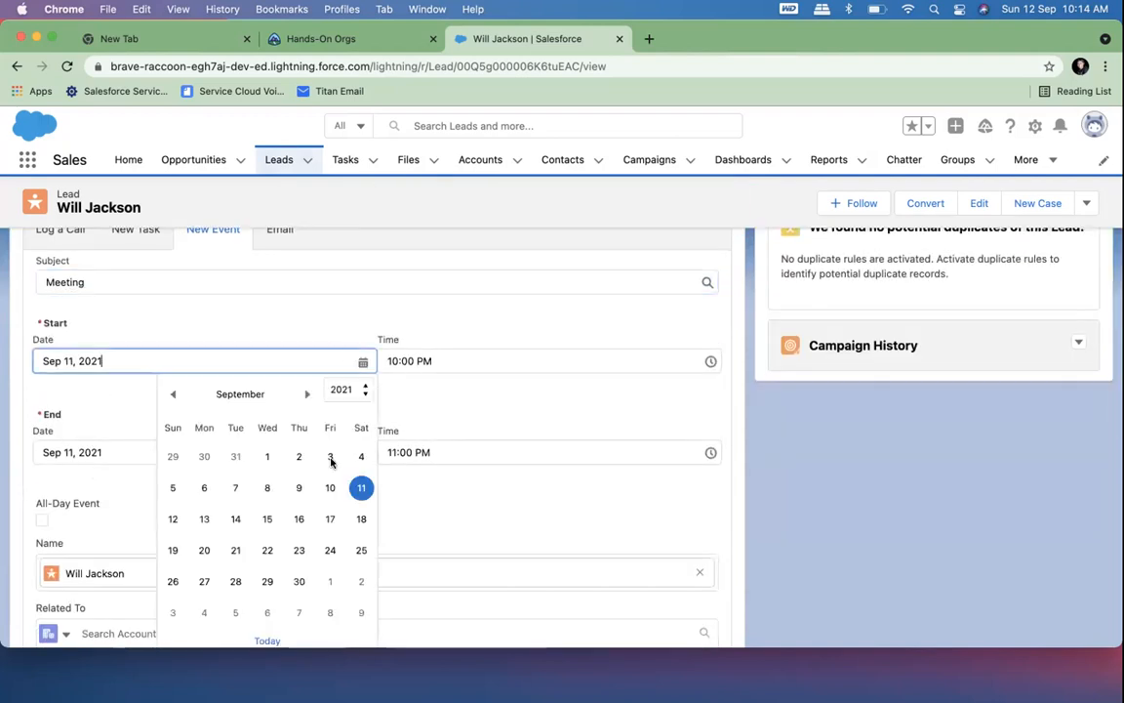
left_click(361, 519)
scroll(263, 555, "down", 3)
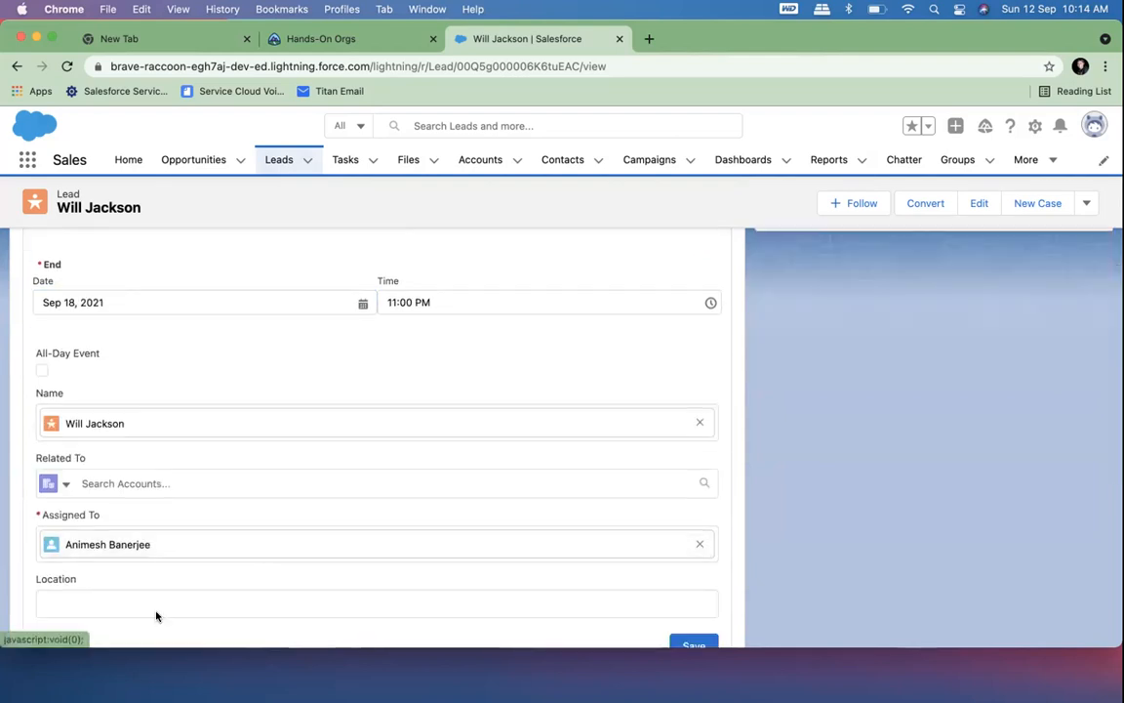
scroll(155, 612, "down", 3)
left_click(694, 489)
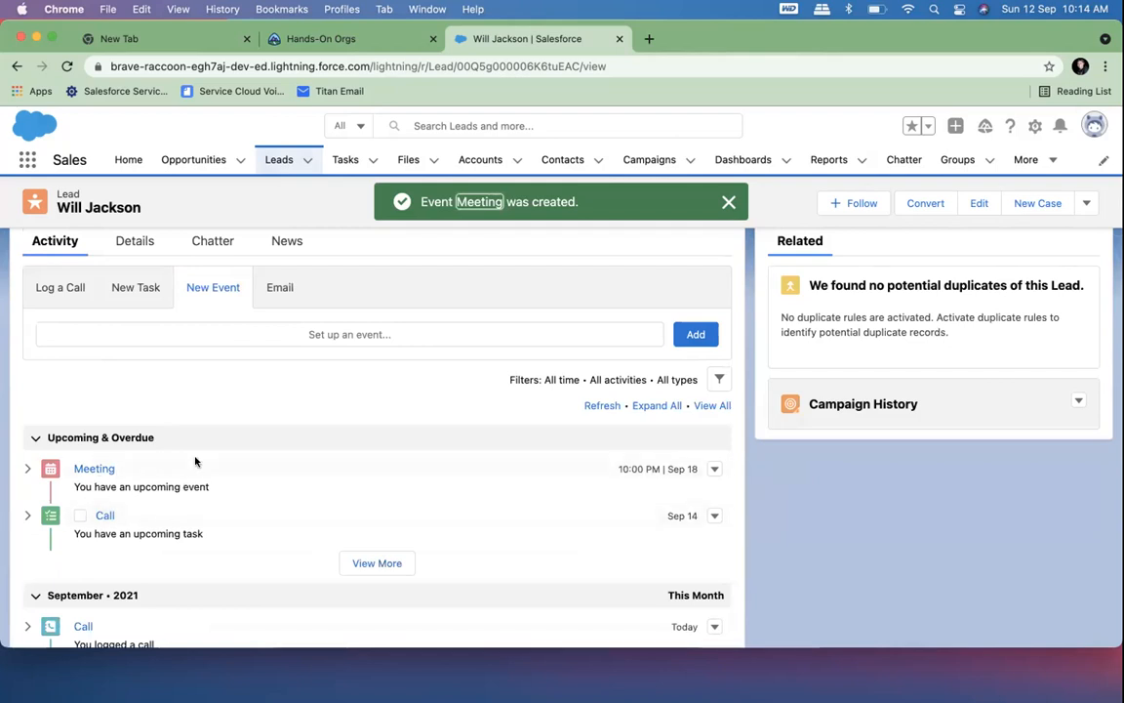
scroll(226, 464, "down", 2)
scroll(241, 454, "up", 1)
Step: Send the lead's contact an email reading 'Sir, Look forward to meeting u…'
left_click(280, 269)
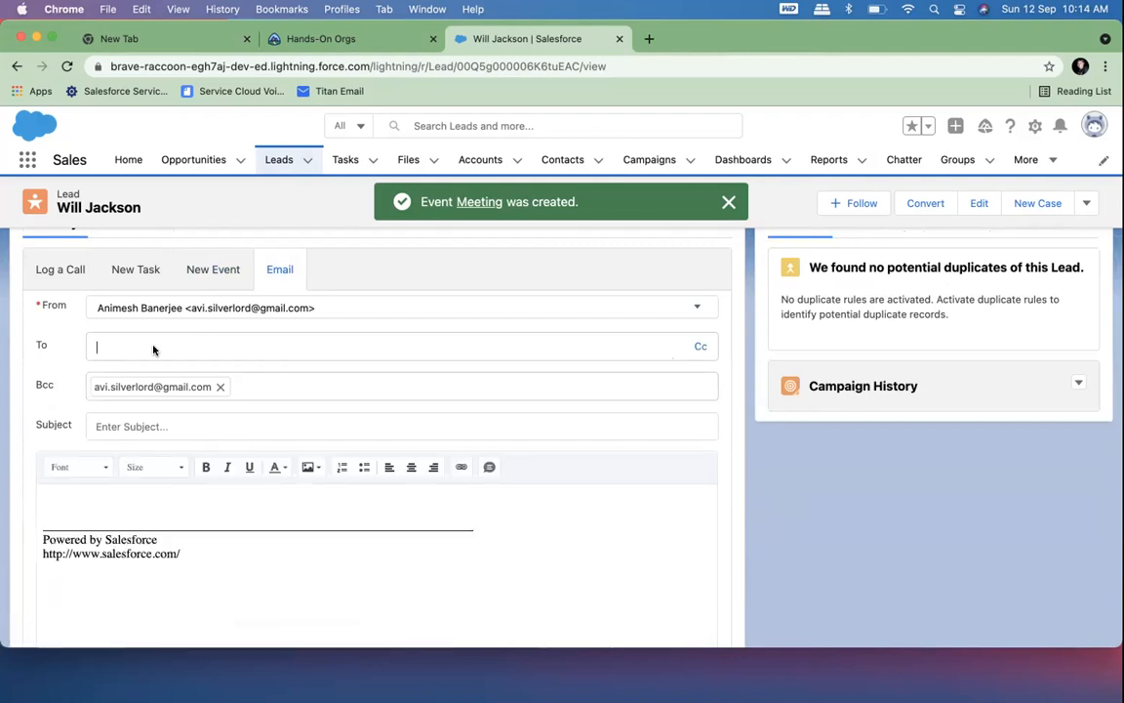
type("Will")
left_click(188, 390)
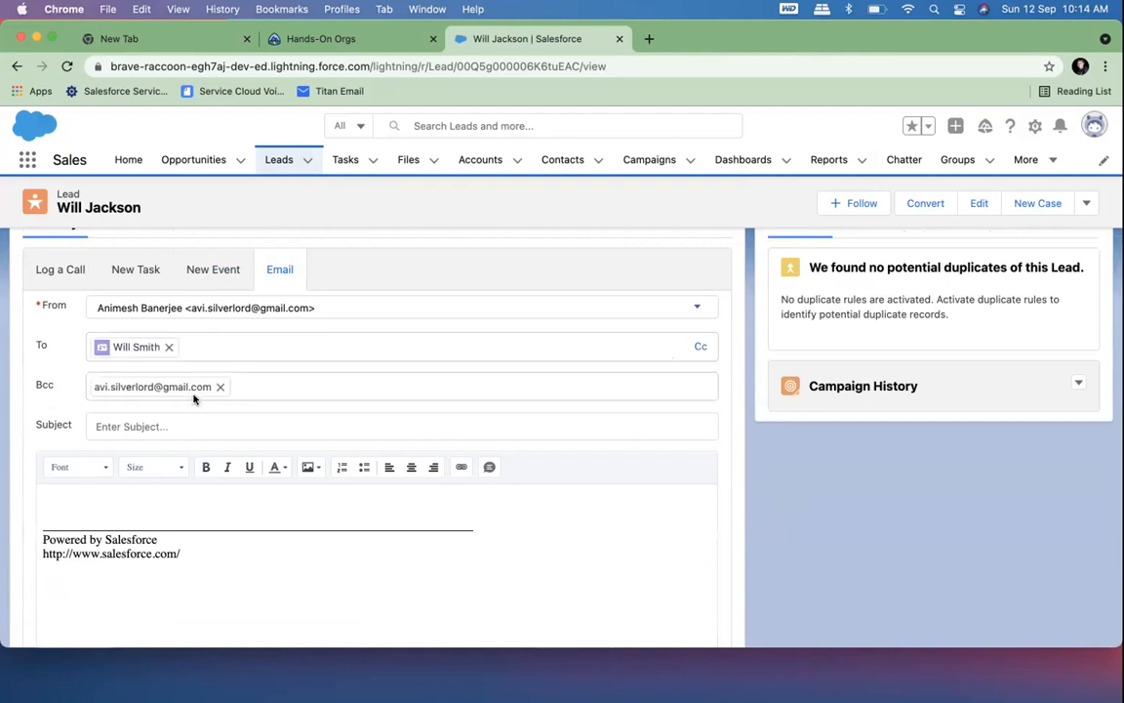
left_click(90, 496)
type("Sir,")
key("Return")
type("L")
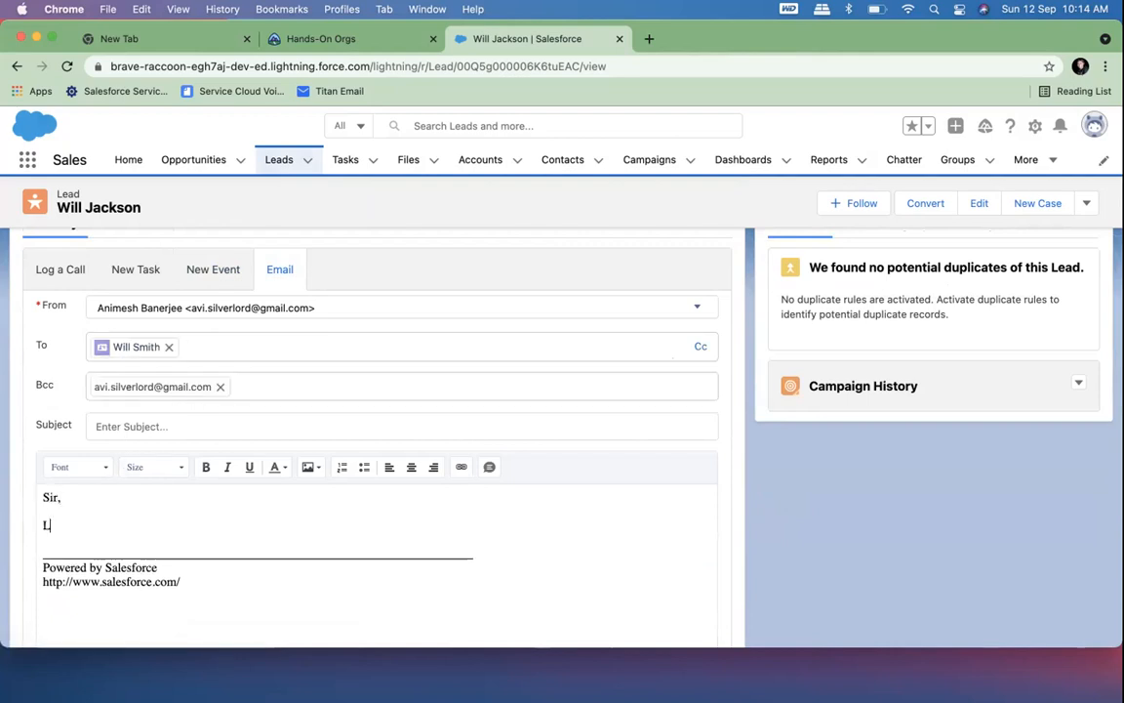
type("ook forwar")
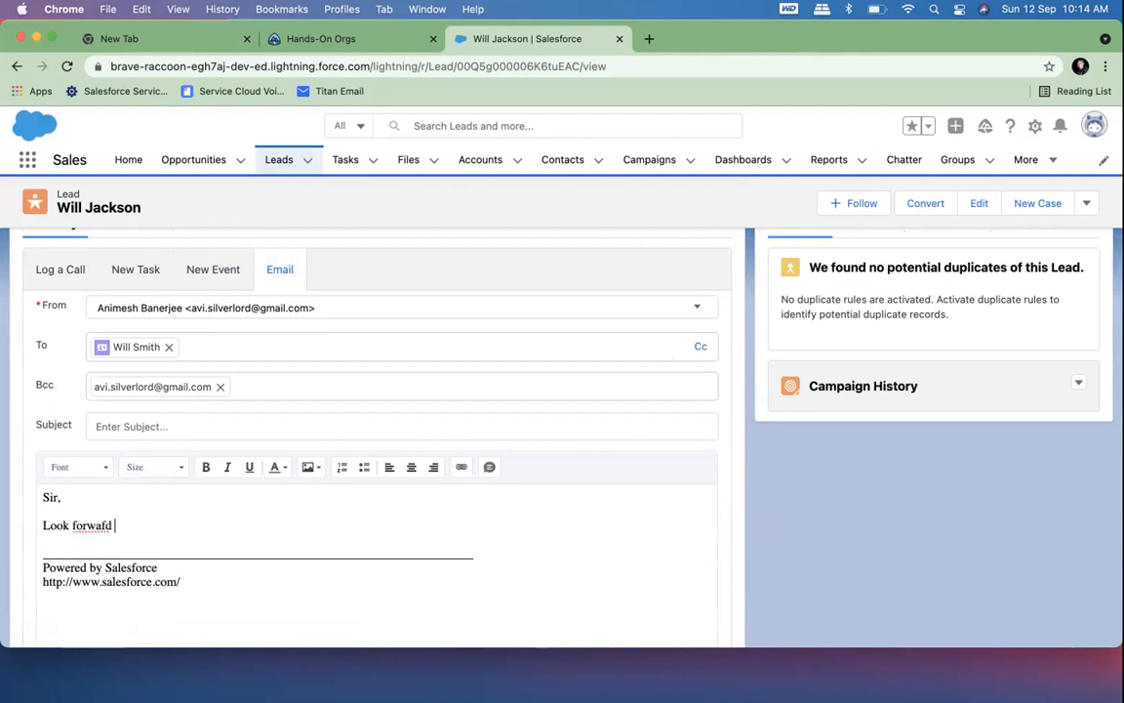
type("d to meeting u")
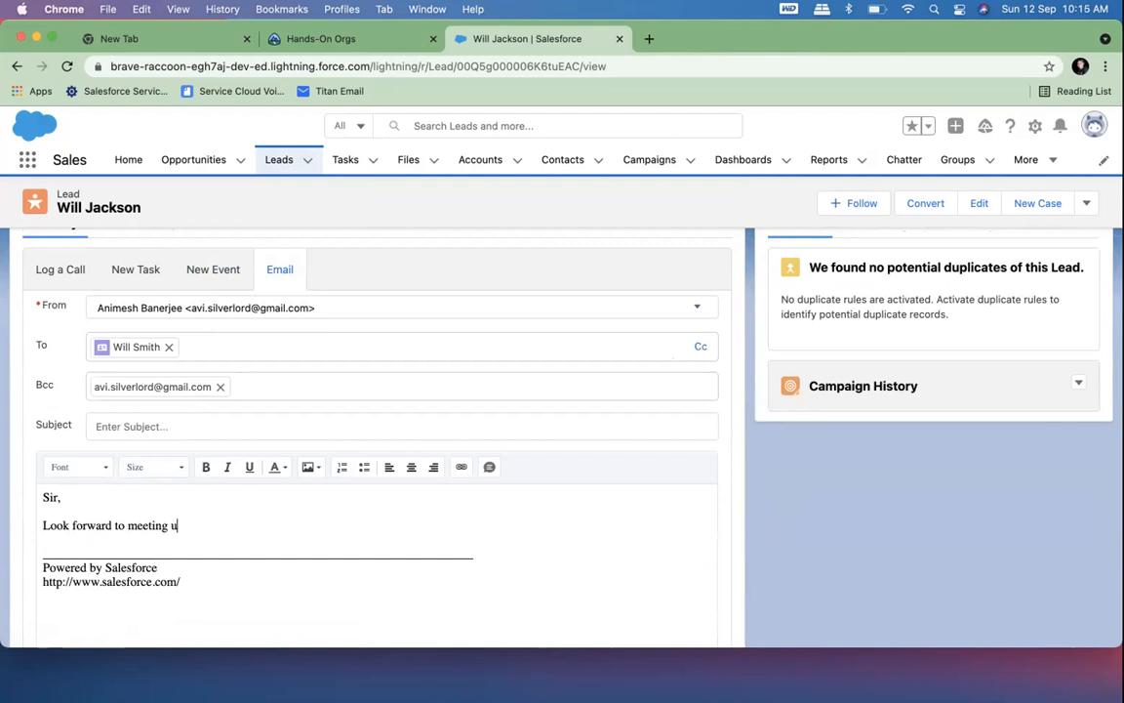
scroll(173, 482, "down", 10)
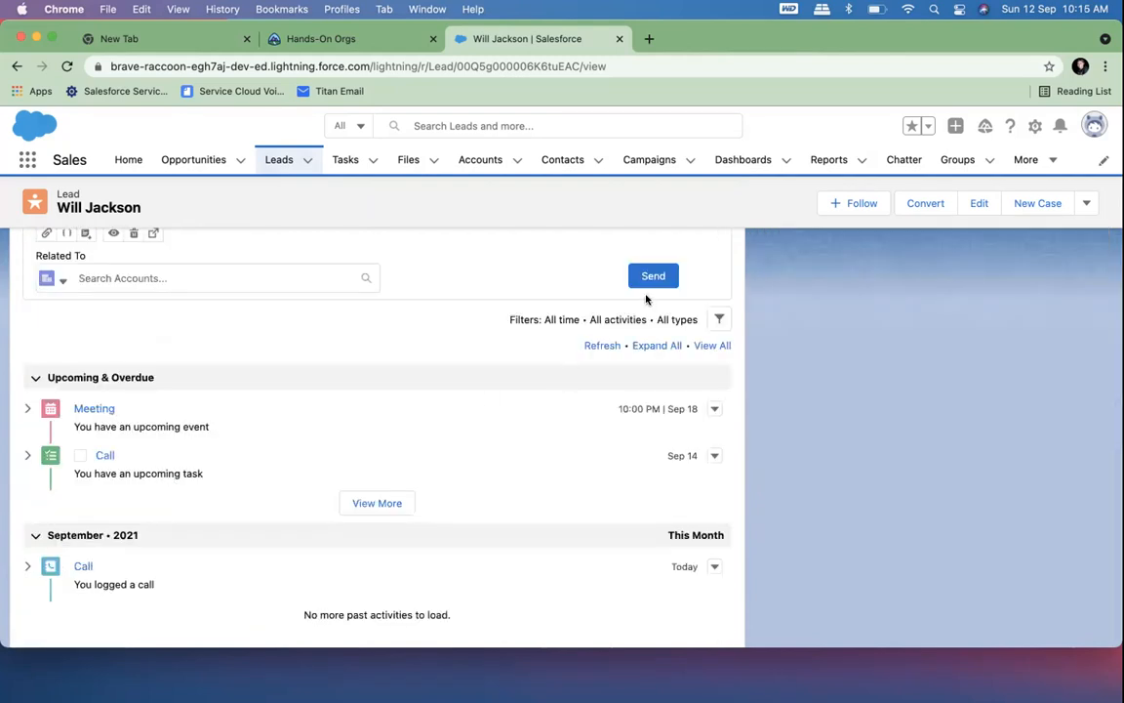
left_click(653, 275)
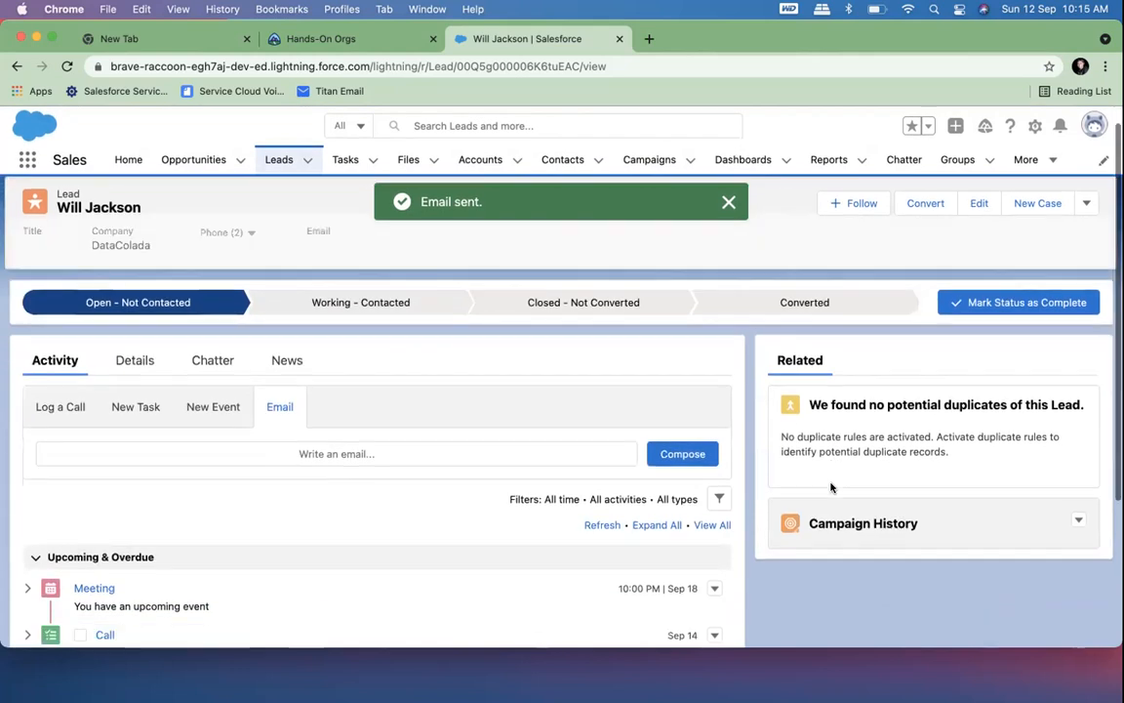
scroll(831, 487, "down", 1)
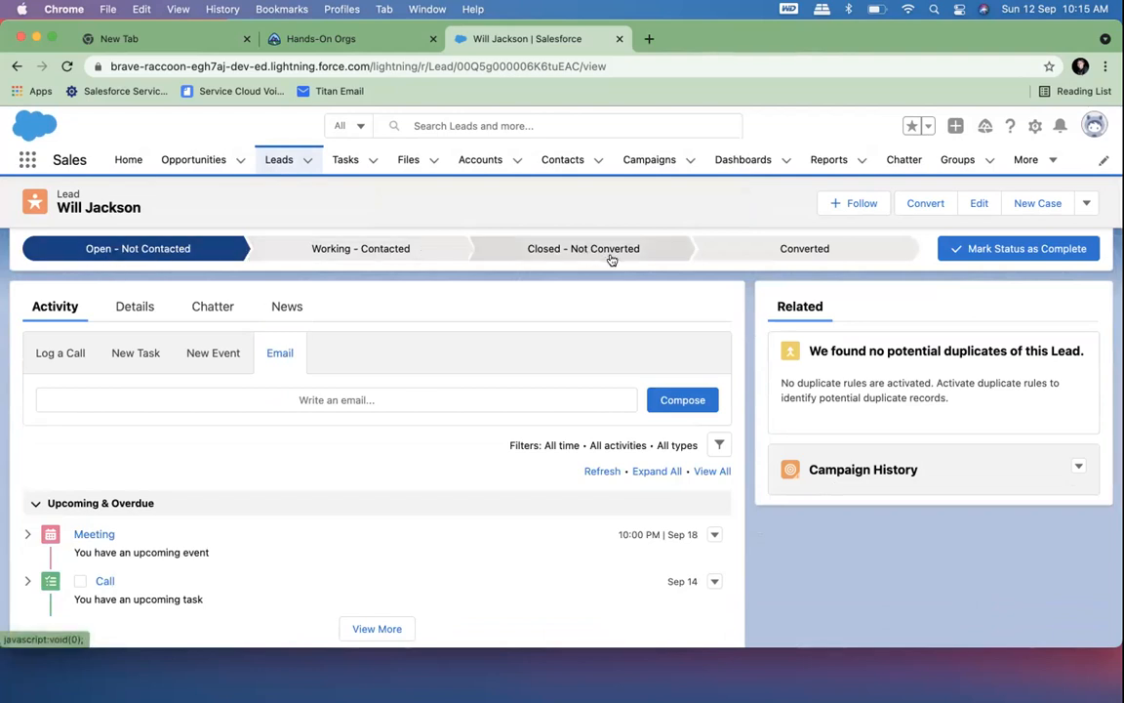
Step: Mark Working - Contacted as the DataColada lead's current status in the status path
left_click(979, 203)
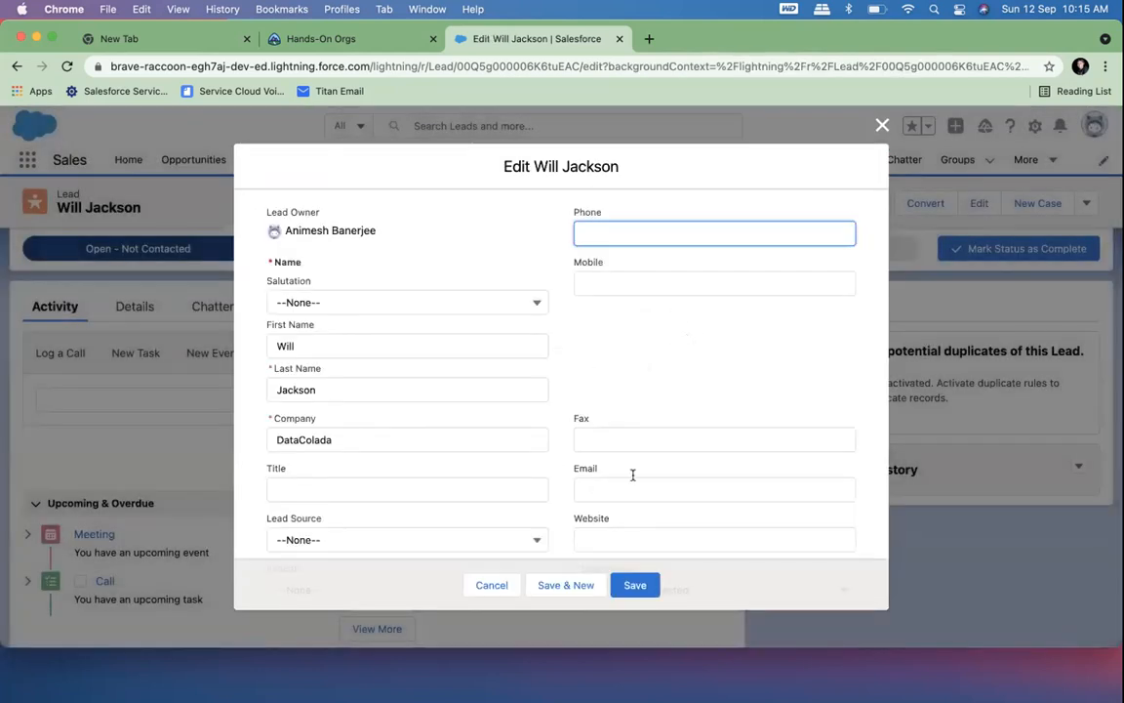
scroll(633, 471, "down", 3)
left_click(641, 448)
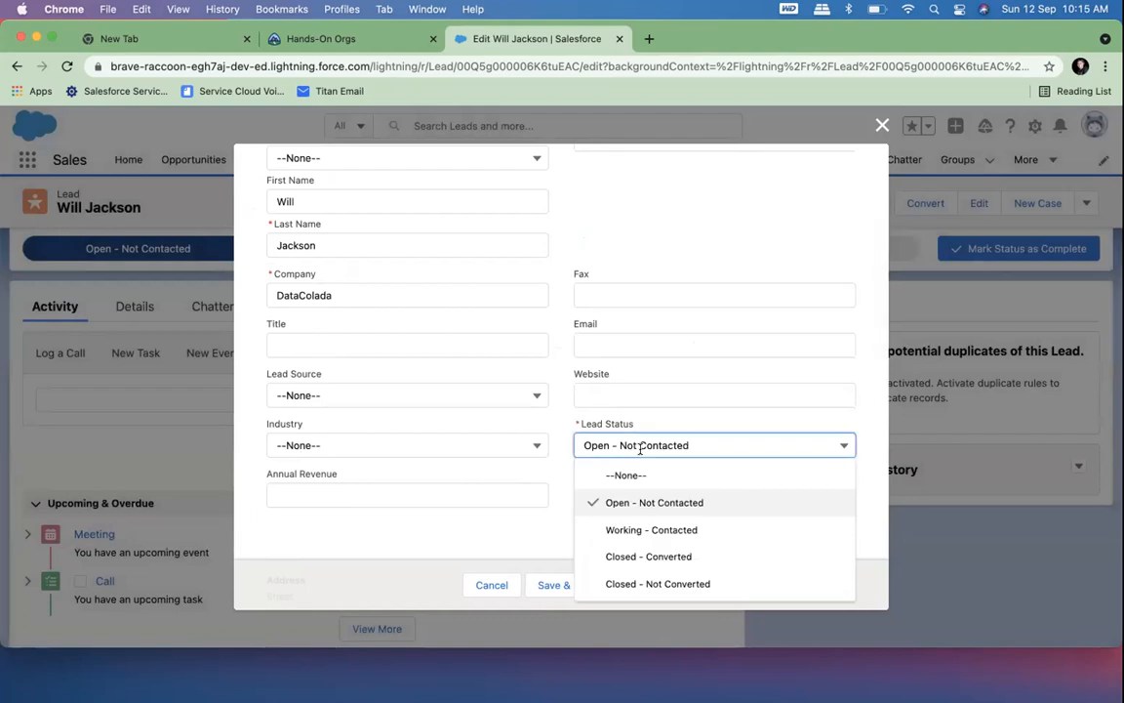
left_click(882, 125)
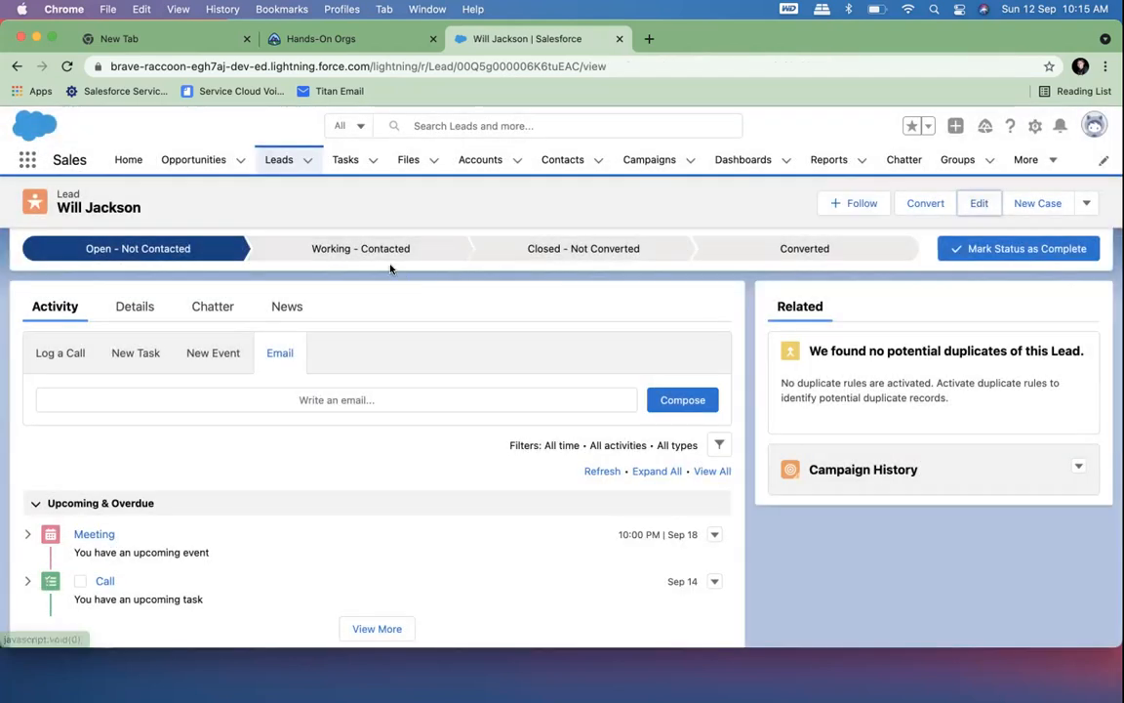
left_click(384, 260)
left_click(1019, 248)
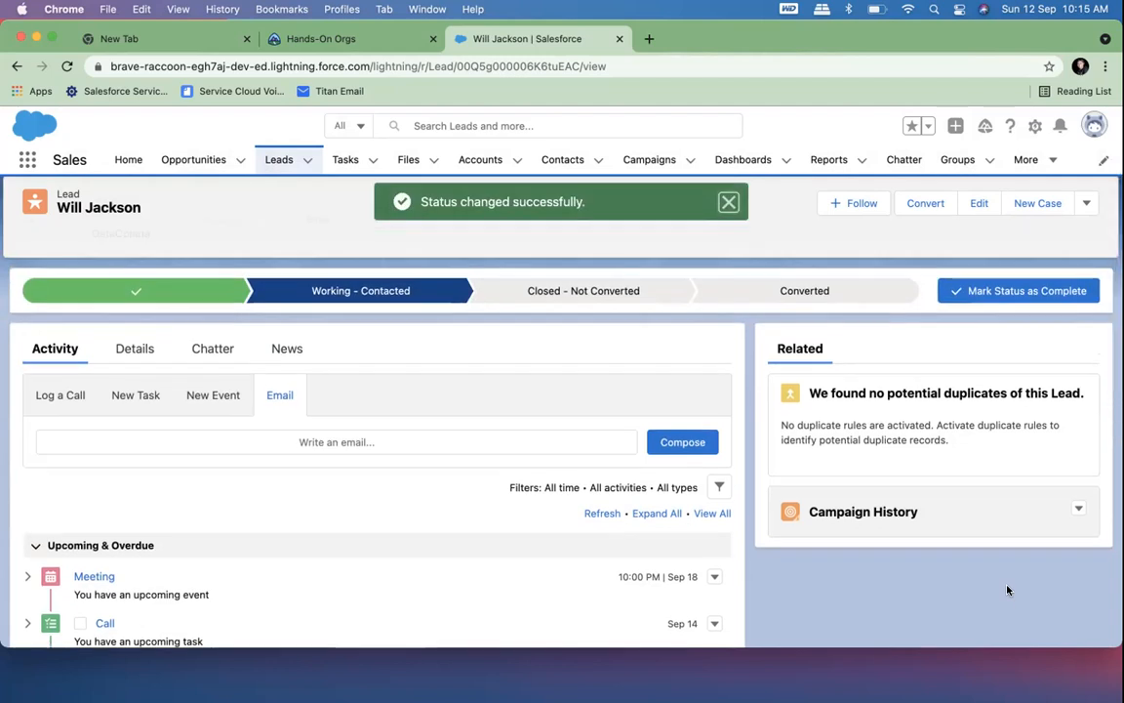
Step: Switch the Leads list to the All Open Leads view
left_click(279, 160)
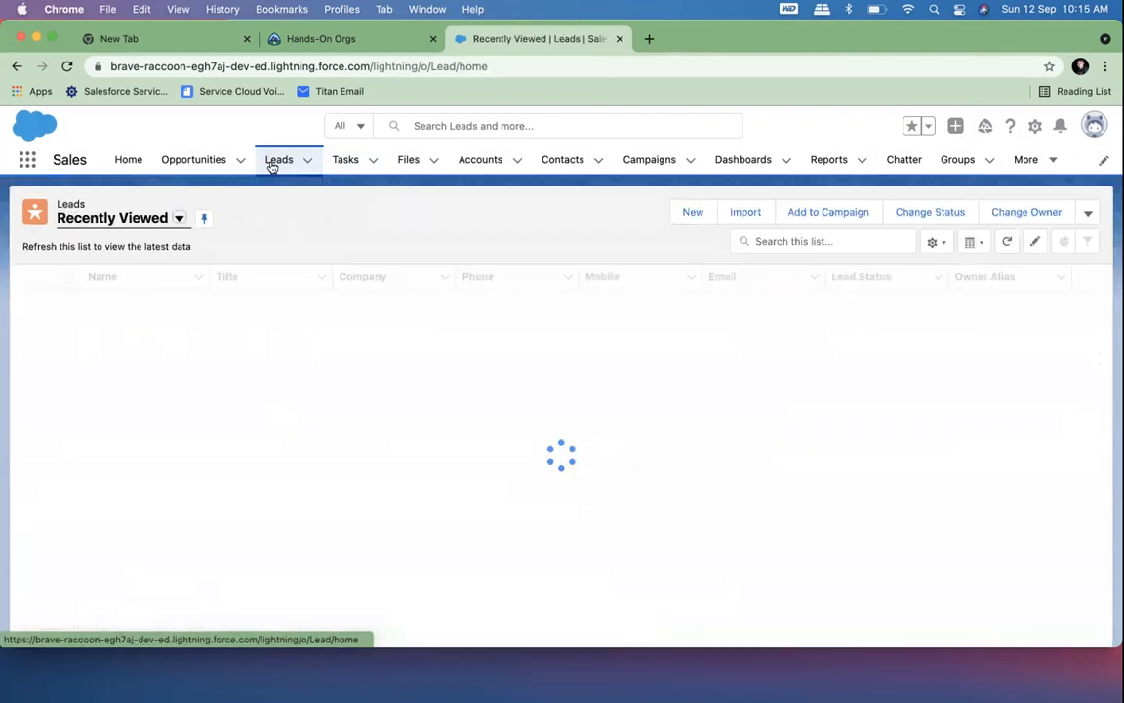
left_click(179, 218)
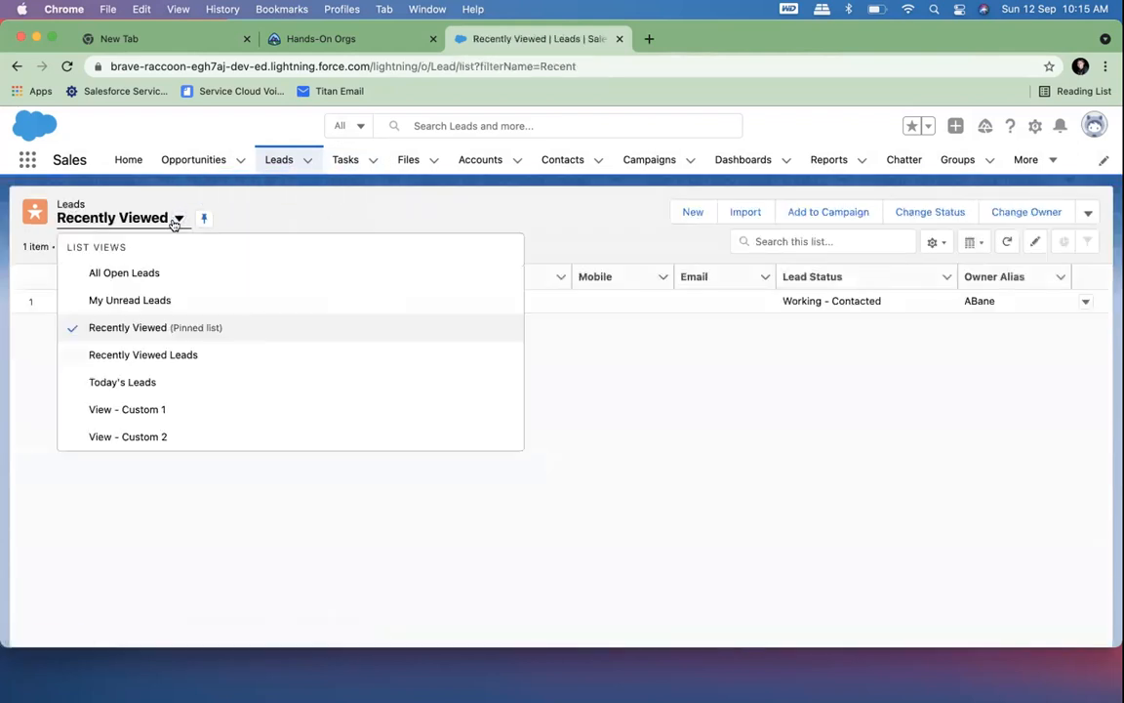
left_click(145, 271)
scroll(154, 522, "down", 1)
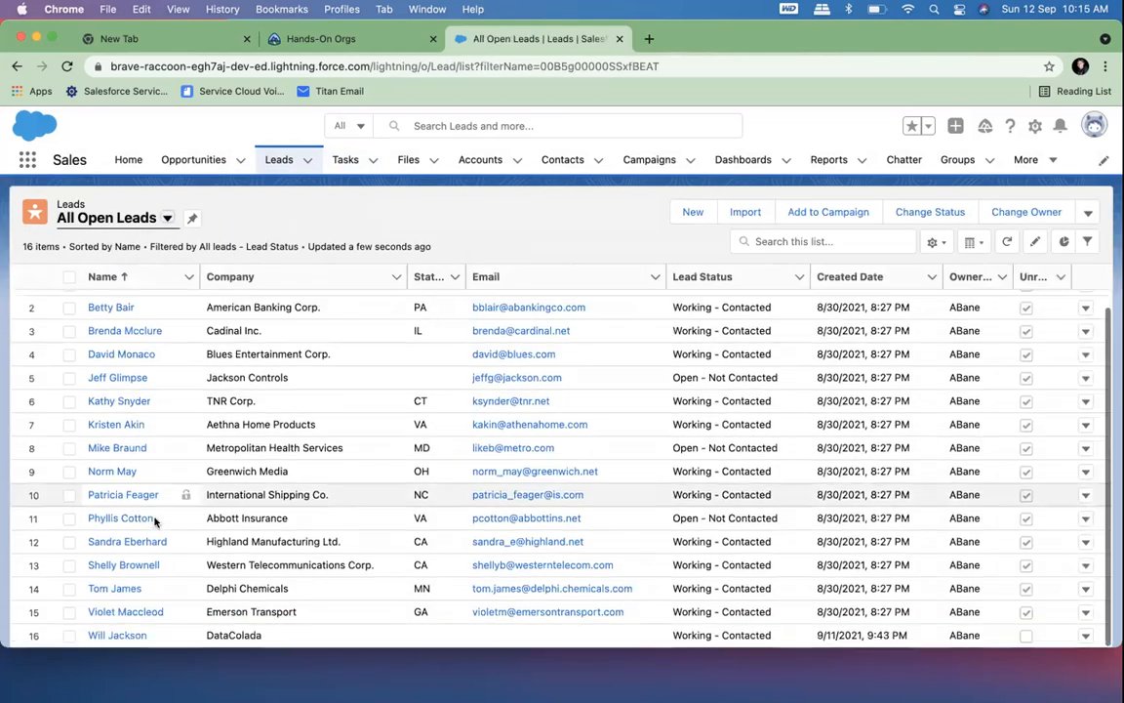
scroll(154, 523, "up", 1)
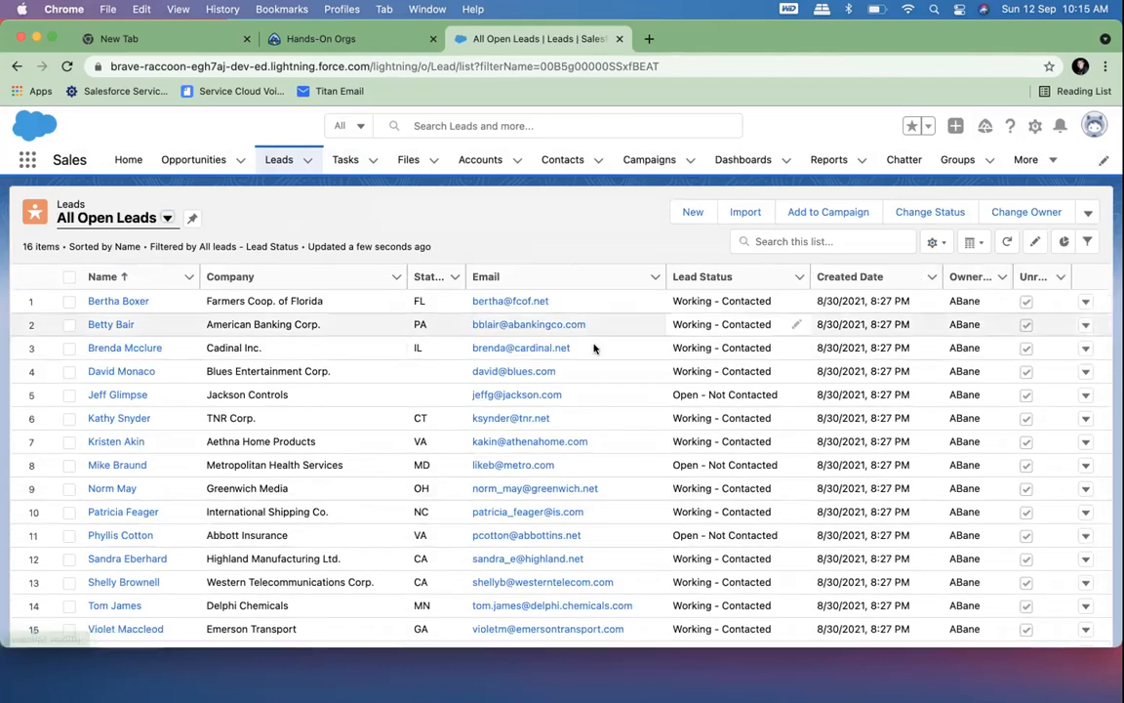
Step: Bring up the list view settings menu for All Open Leads
left_click(166, 219)
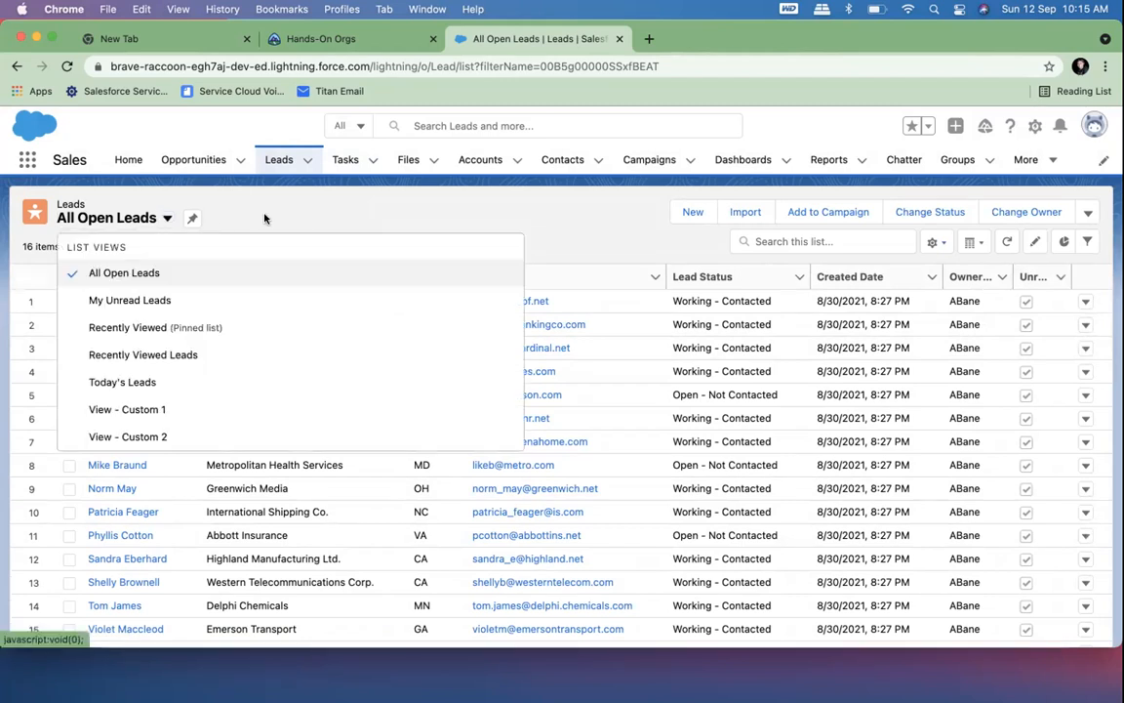
left_click(333, 212)
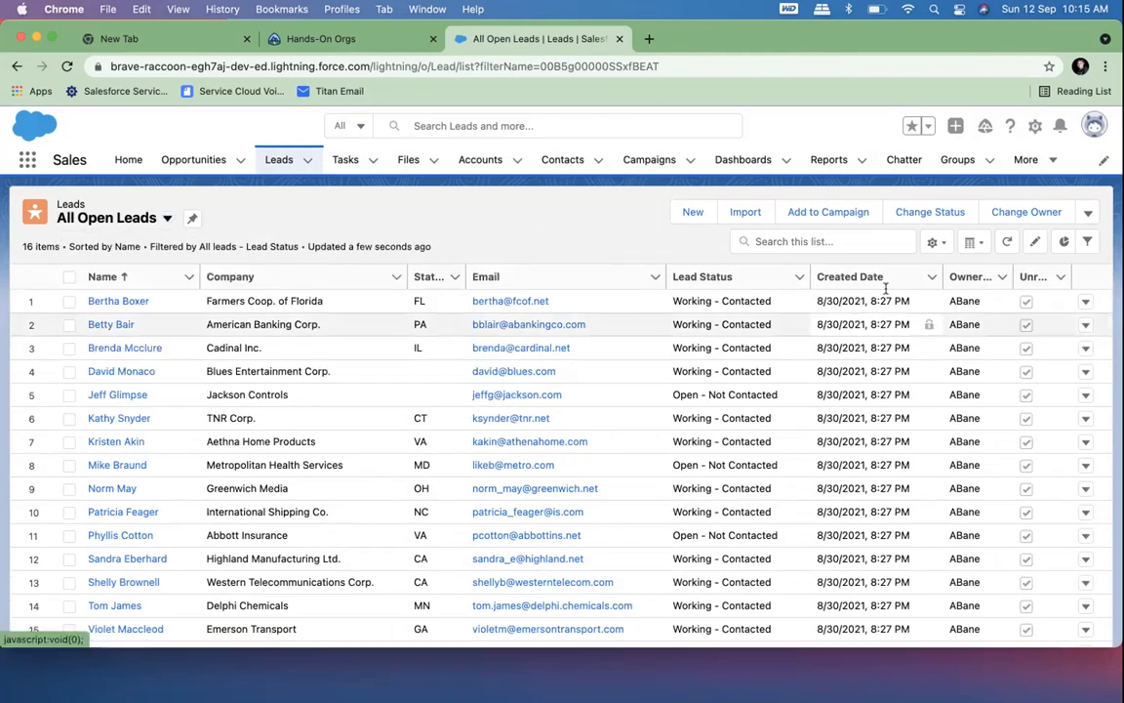
left_click(940, 245)
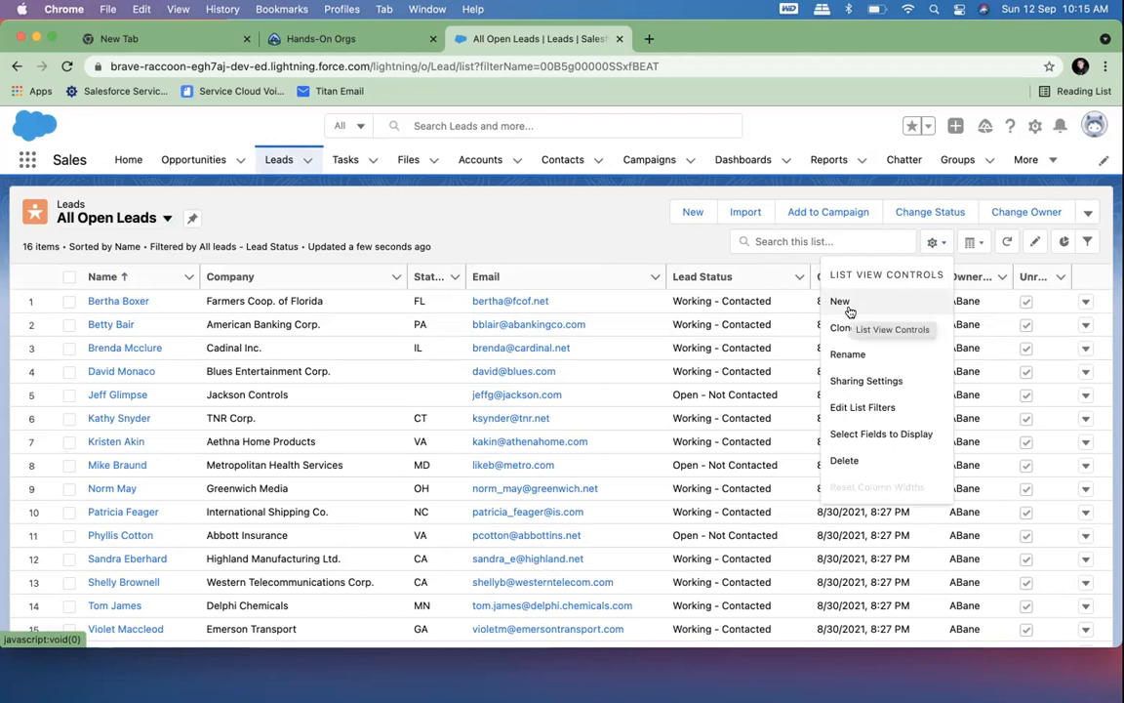
left_click(597, 229)
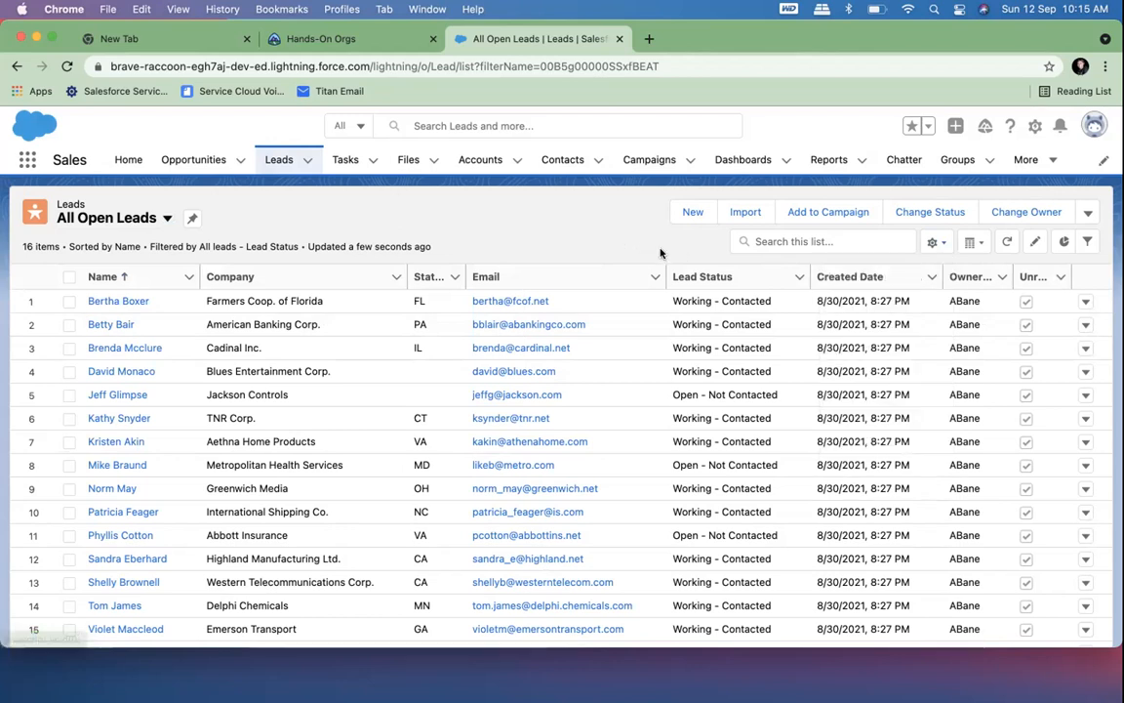
left_click(941, 243)
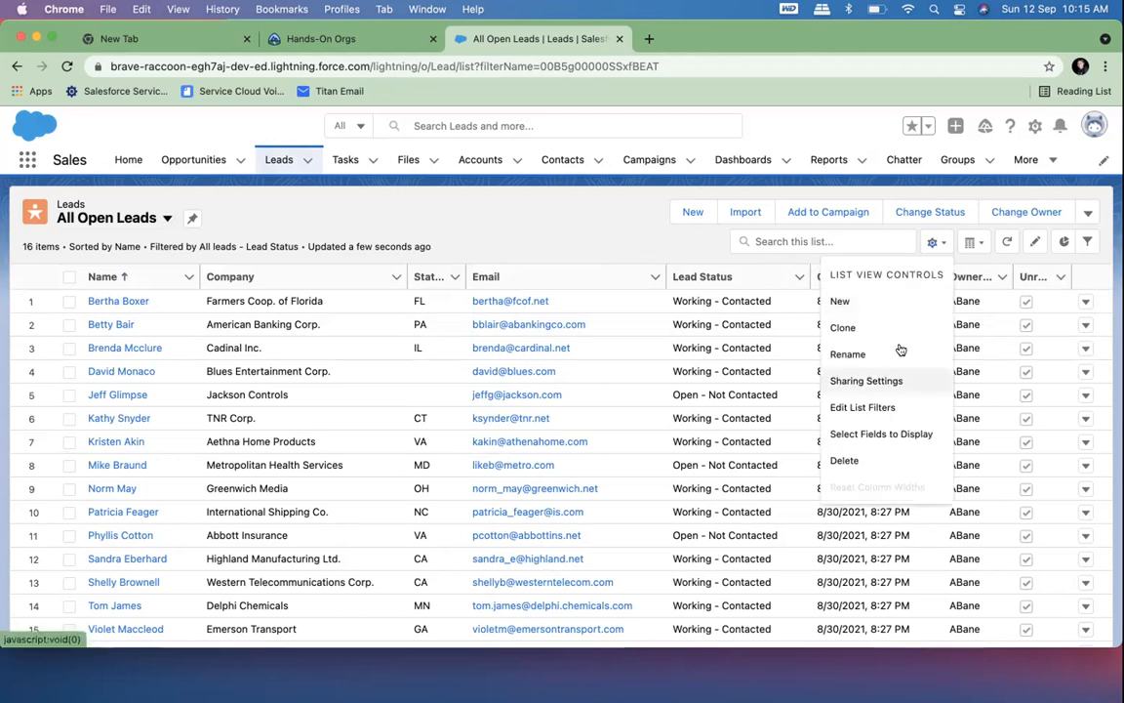
Step: Remove the Unread By Owner and Owner Alias columns from All Open Leads and review the list
left_click(854, 434)
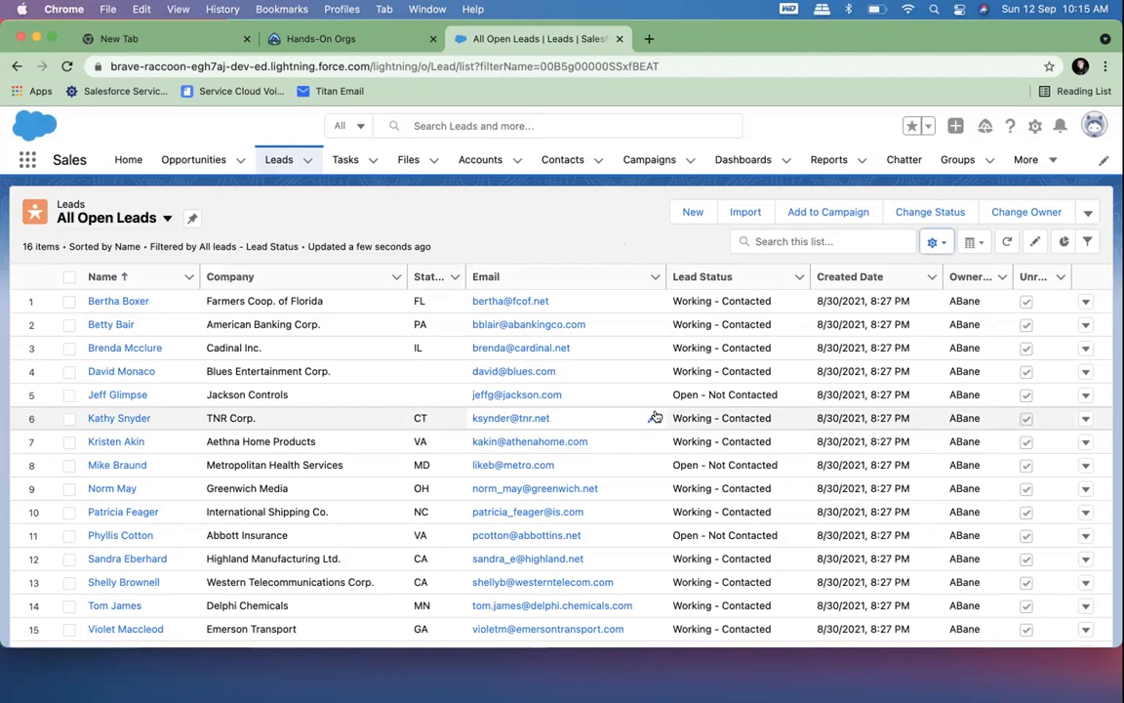
scroll(619, 462, "down", 2)
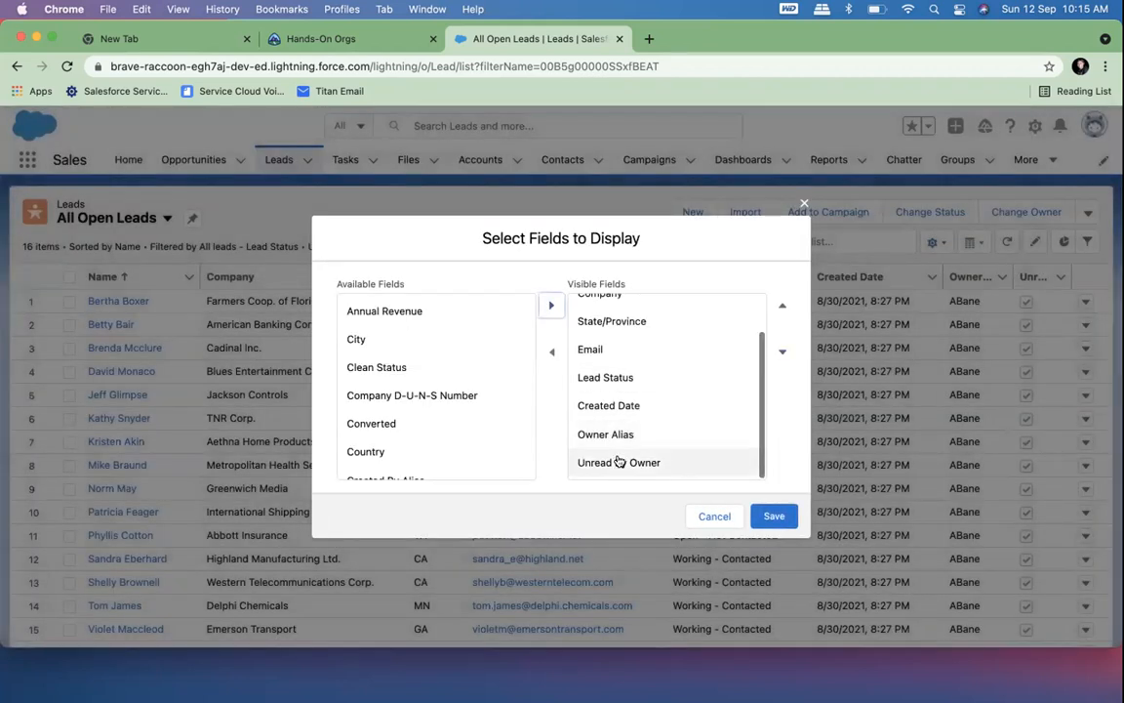
left_click(619, 462)
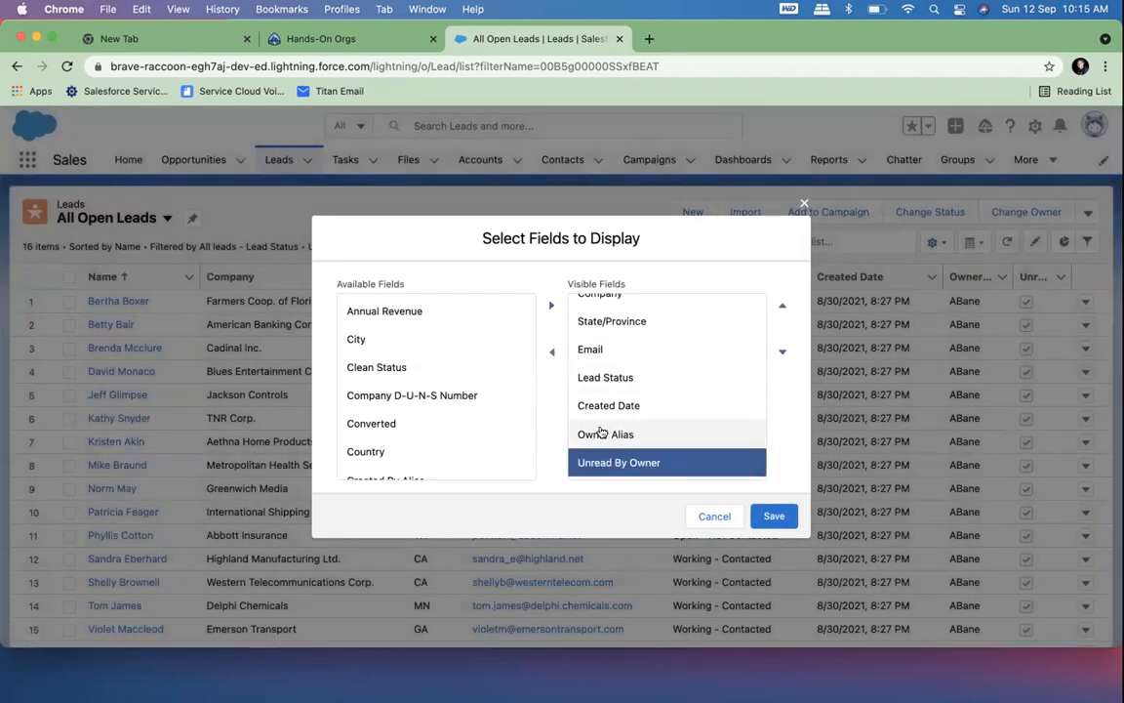
left_click(552, 351)
left_click(586, 461)
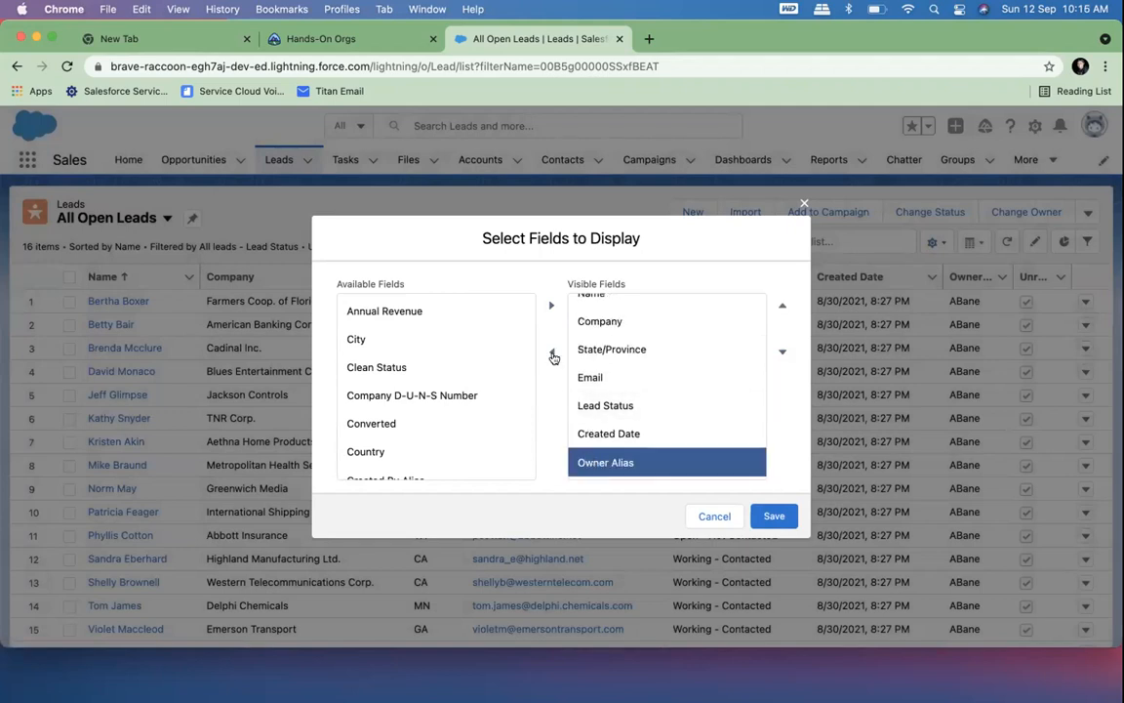
left_click(552, 355)
left_click(602, 451)
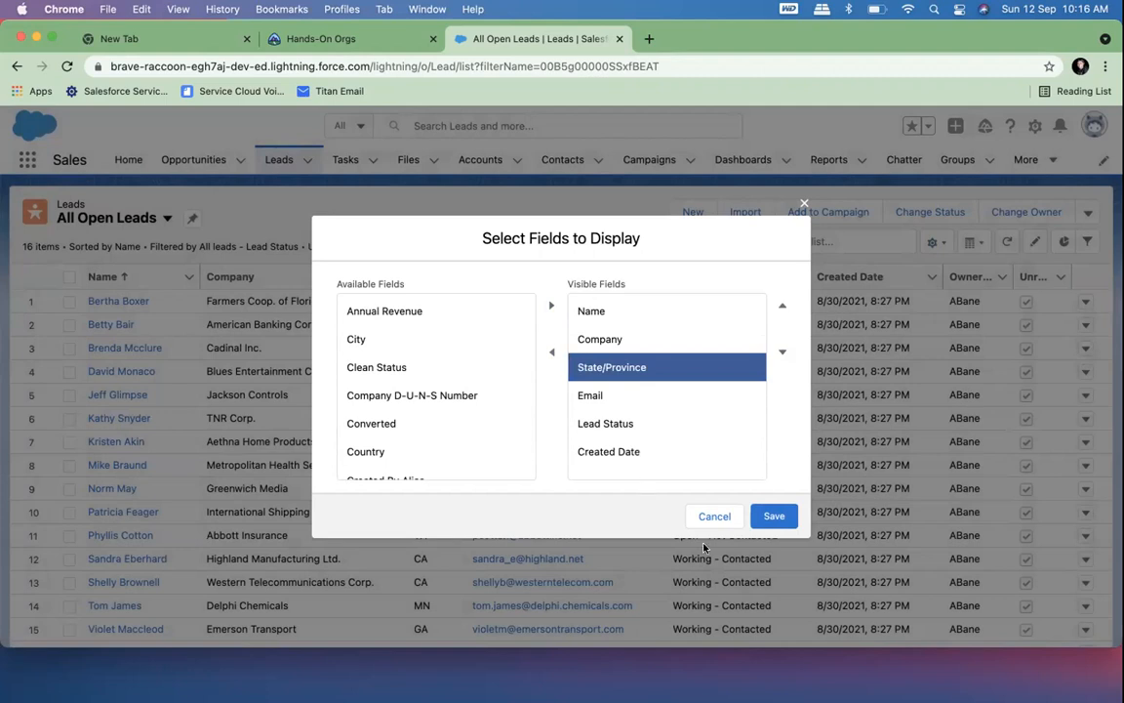
left_click(774, 516)
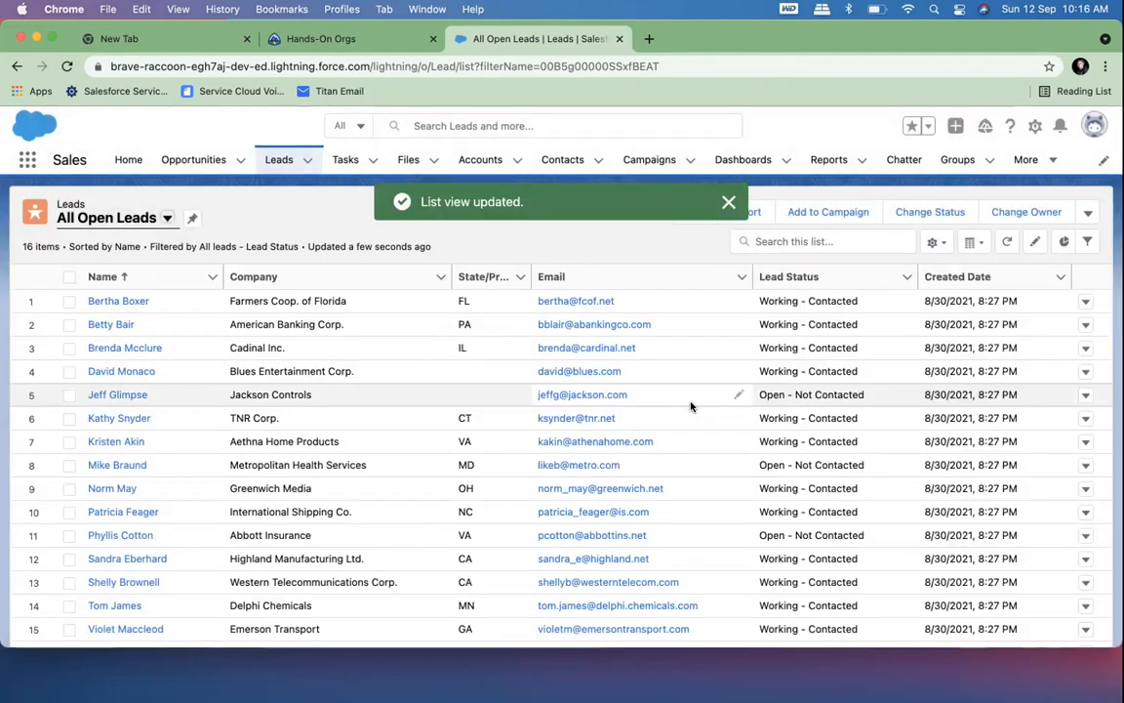
scroll(691, 406, "down", 1)
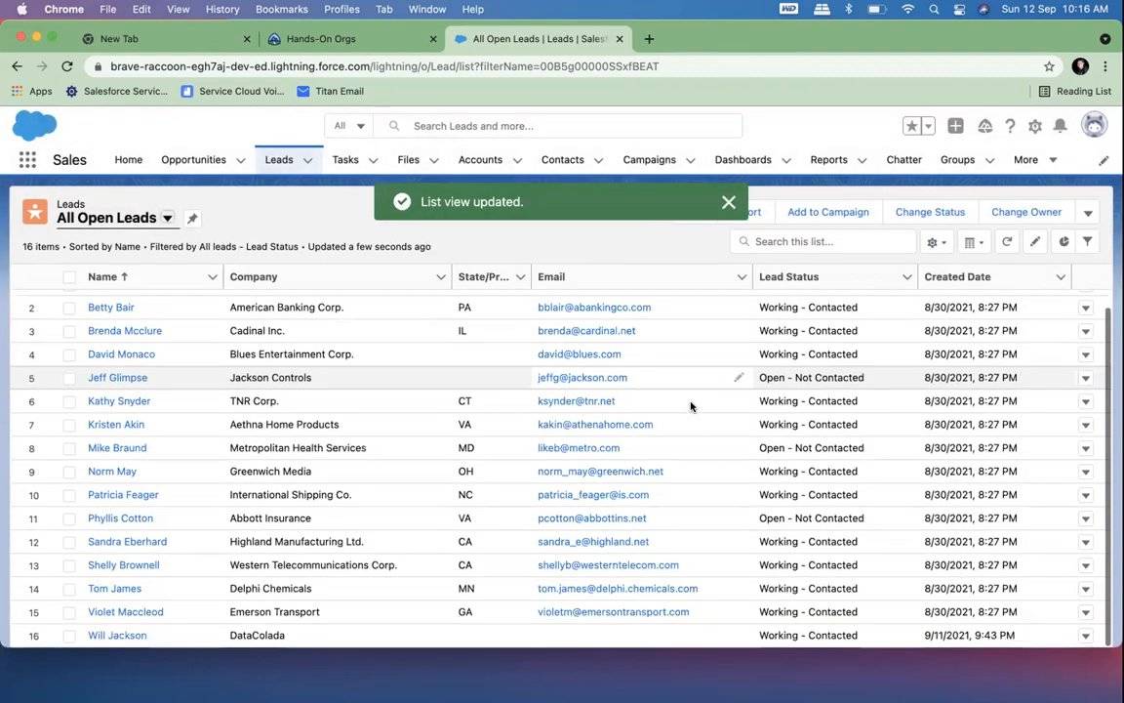
scroll(691, 406, "up", 1)
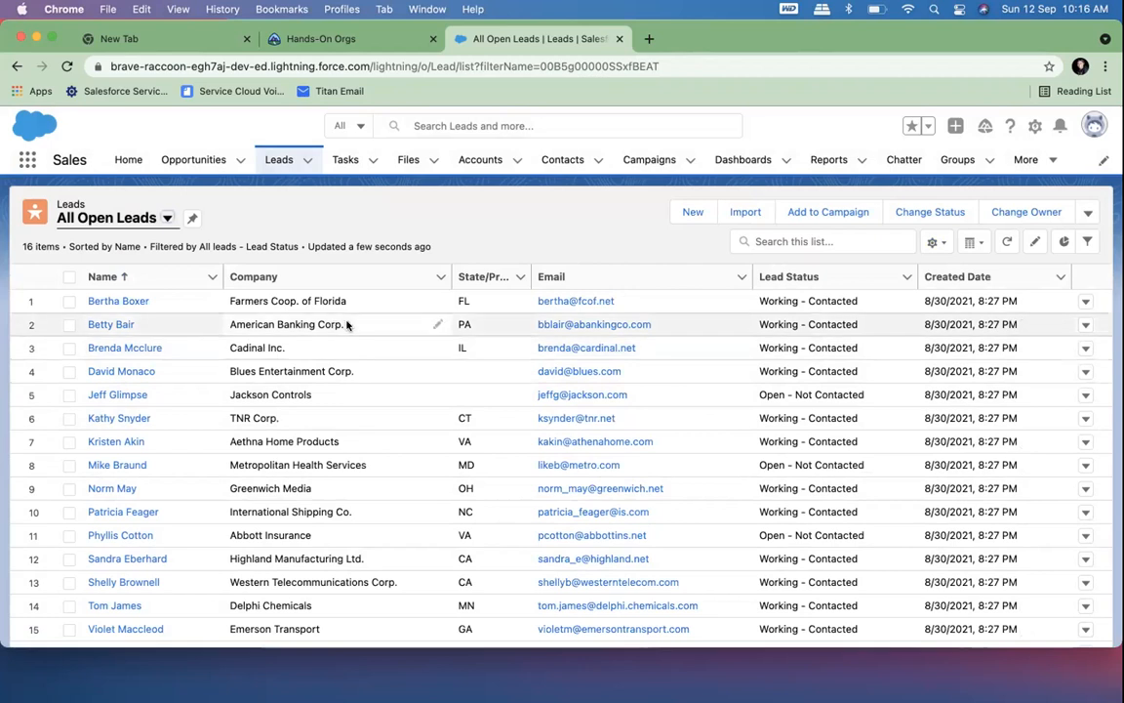
scroll(330, 401, "down", 1)
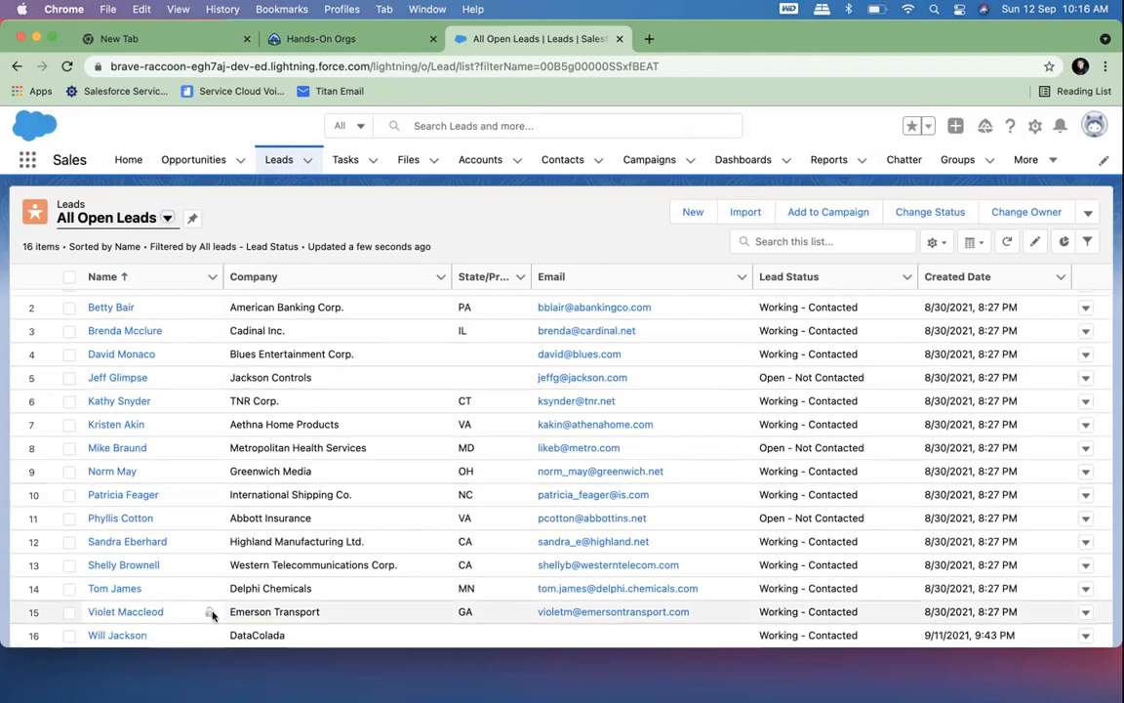
Step: Convert the DataColada lead, naming the new opportunity DataColada-Sept
left_click(130, 636)
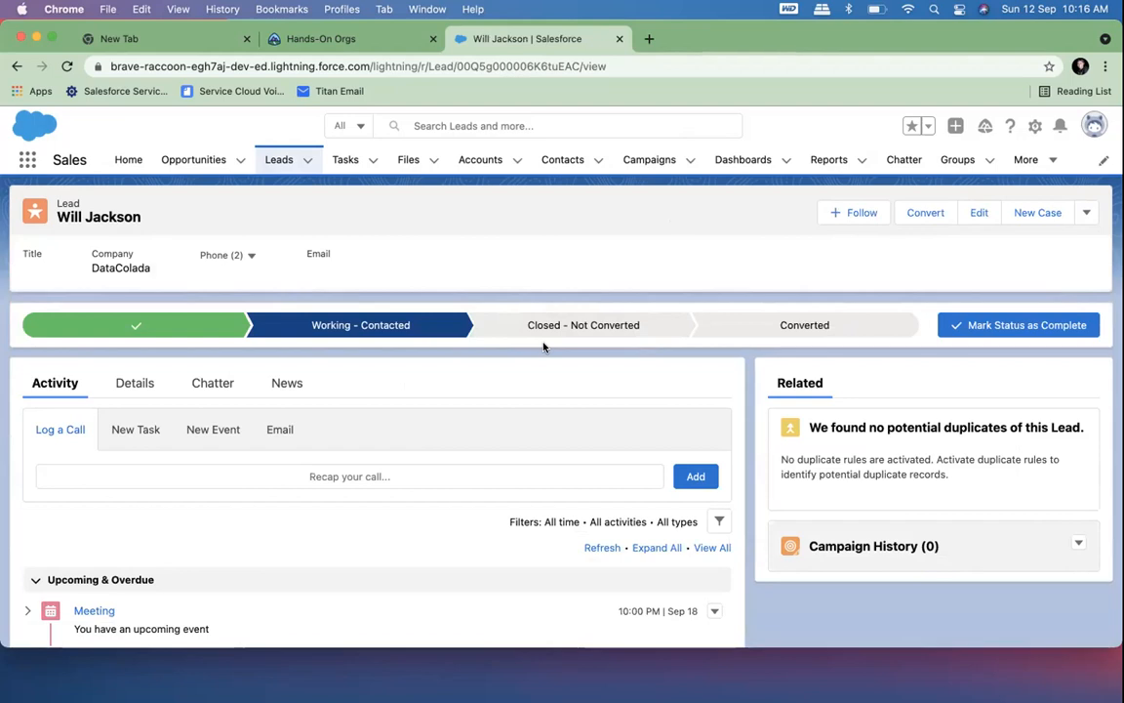
left_click(771, 325)
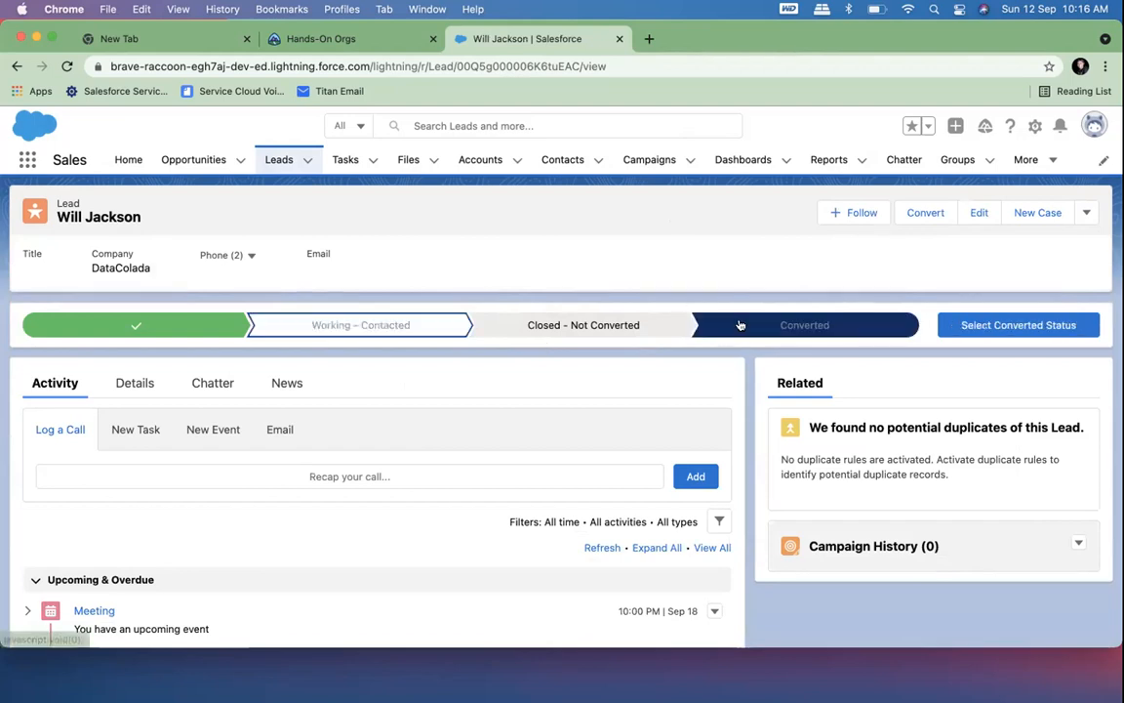
left_click(963, 332)
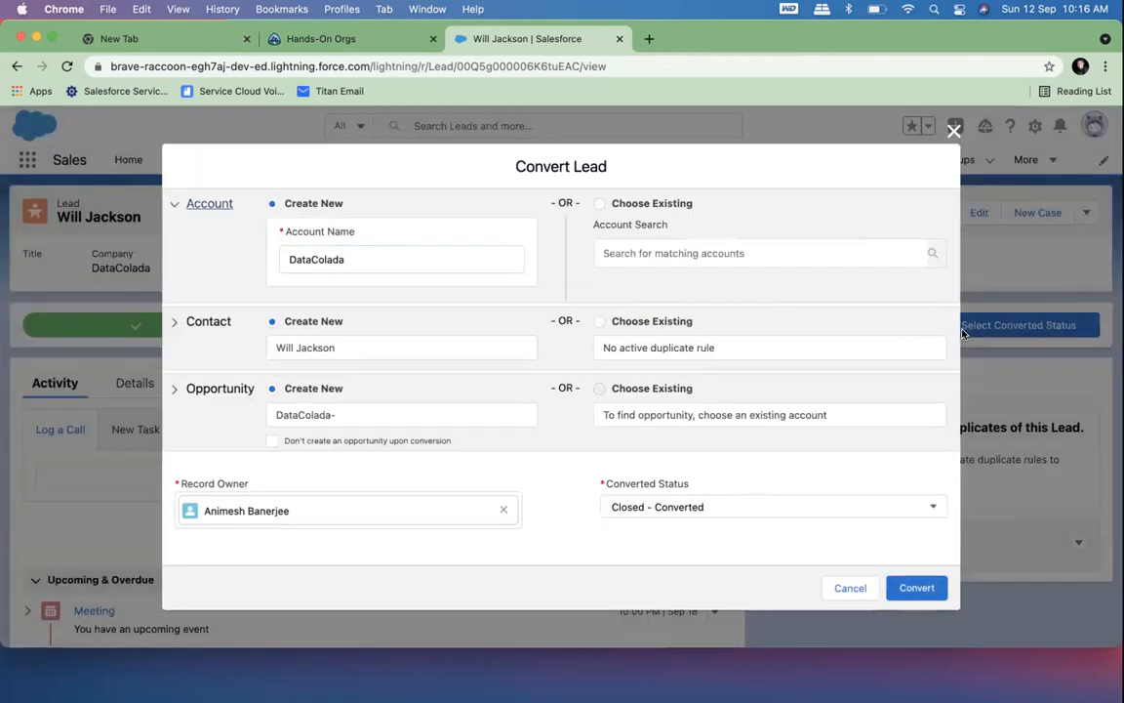
scroll(586, 371, "down", 1)
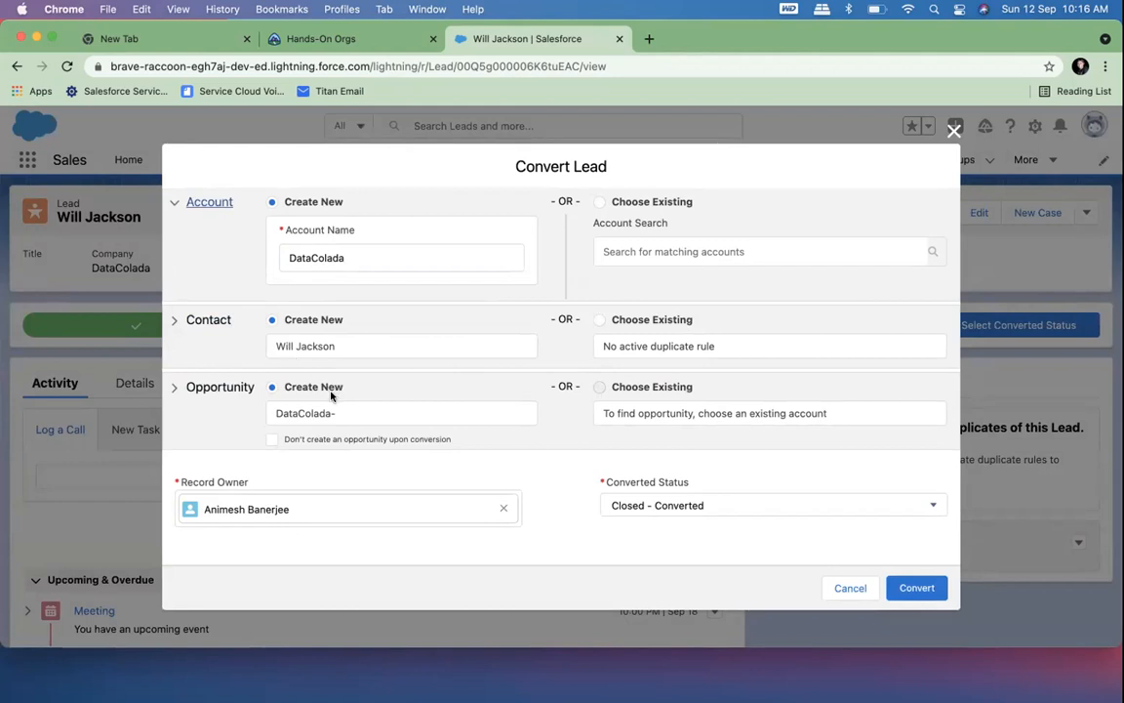
left_click(344, 414)
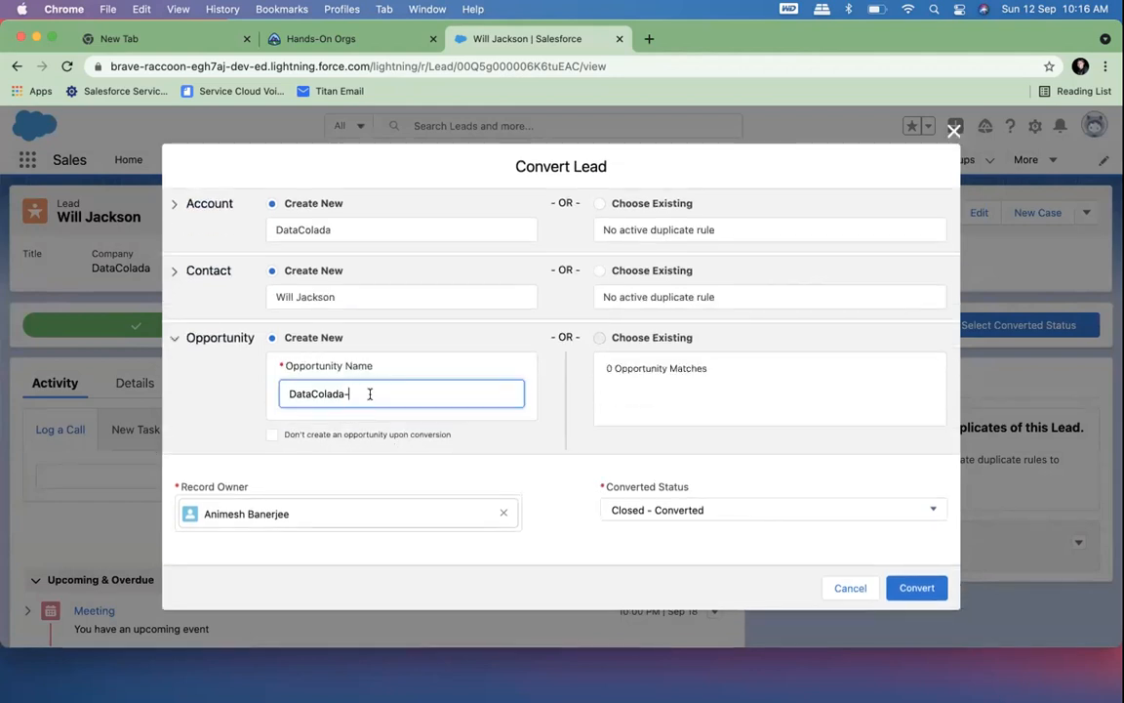
type("Au")
left_click(911, 590)
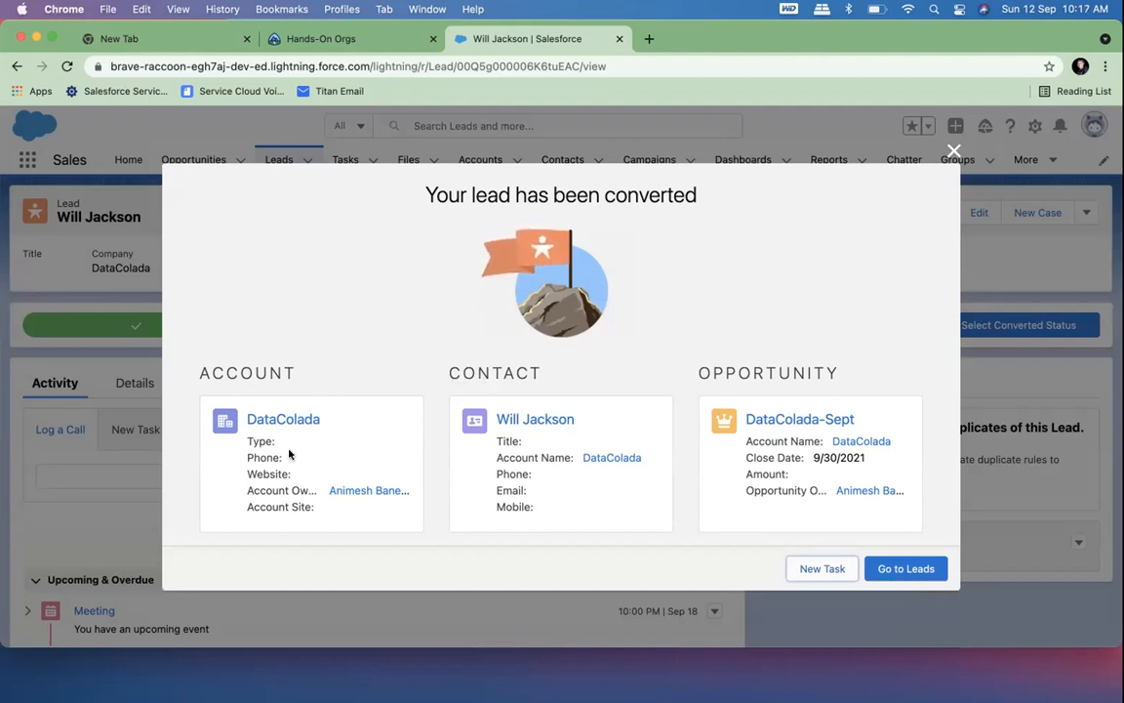
Step: Open the DataColada account record and review its contact, opportunity and Meeting and Call activities
double_click(234, 371)
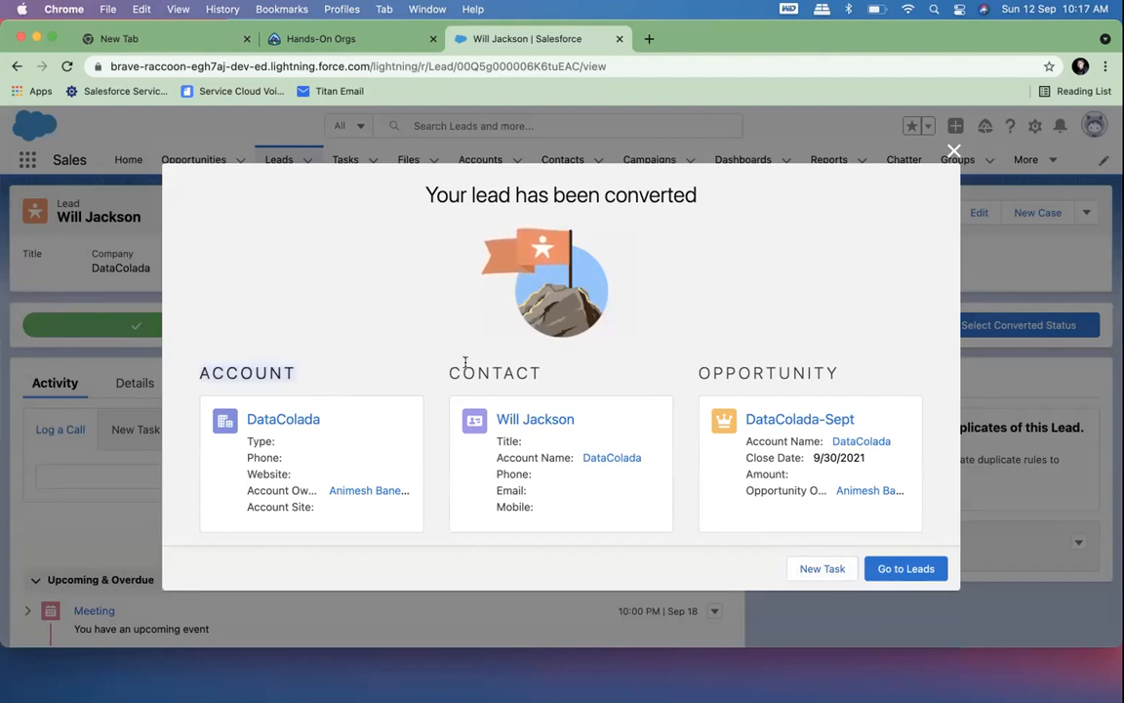
left_click(732, 373)
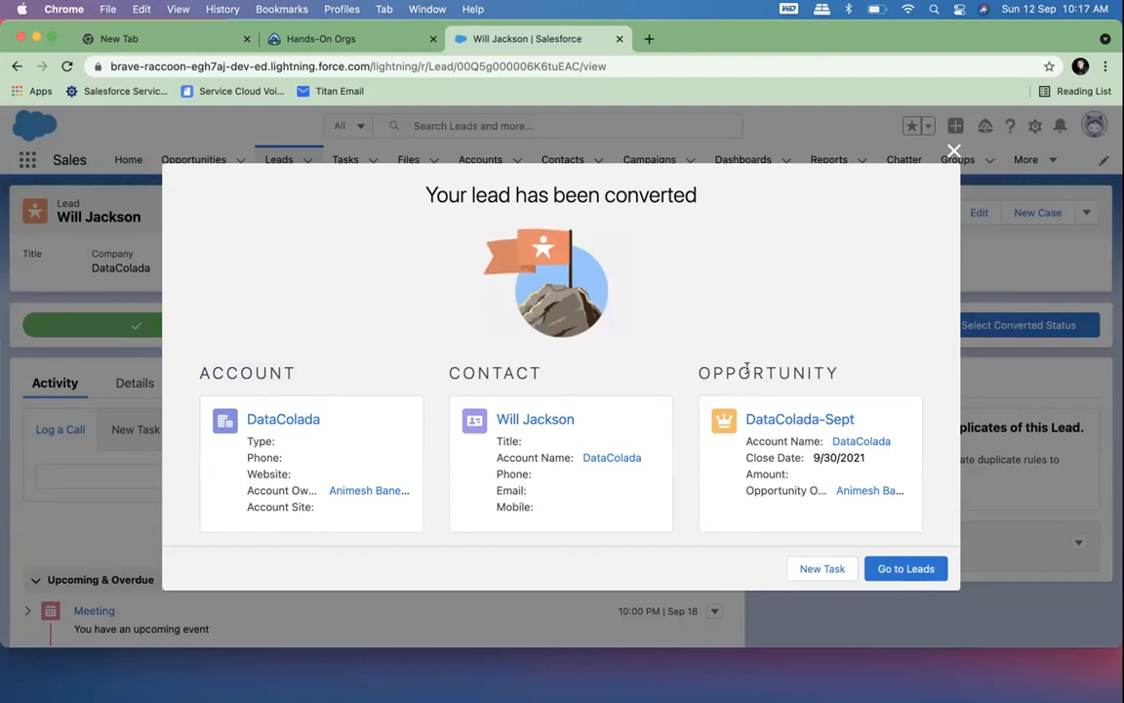
left_click(283, 421)
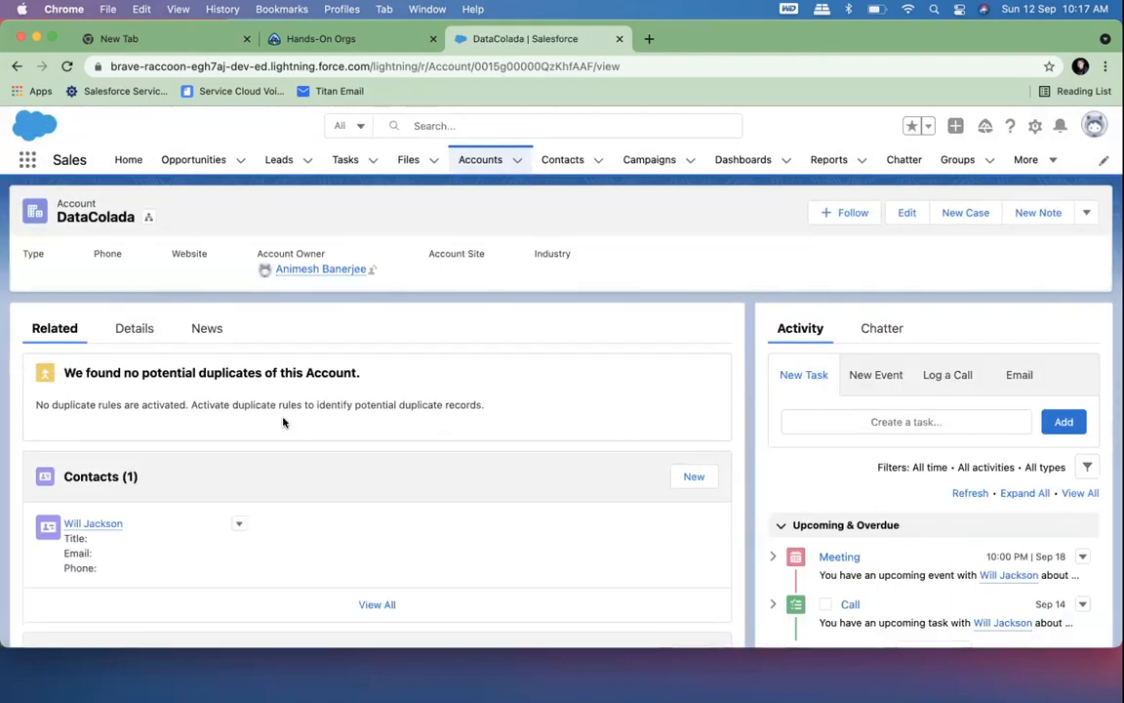
scroll(285, 423, "down", 2)
scroll(284, 423, "up", 2)
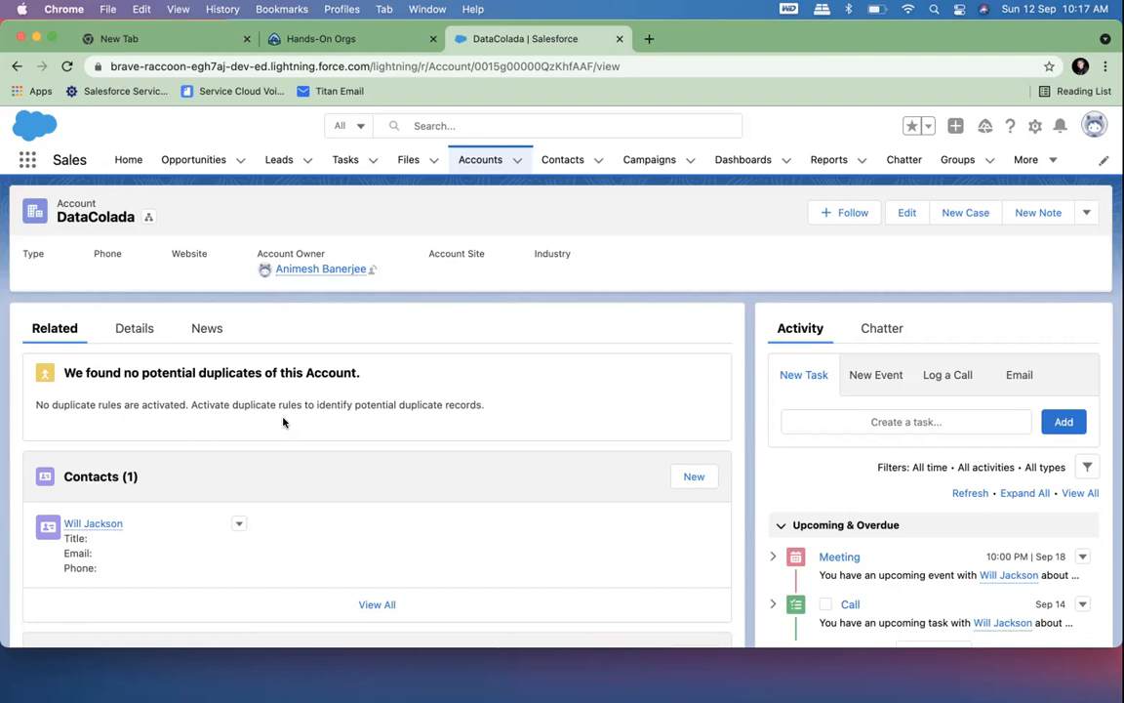
scroll(283, 422, "down", 3)
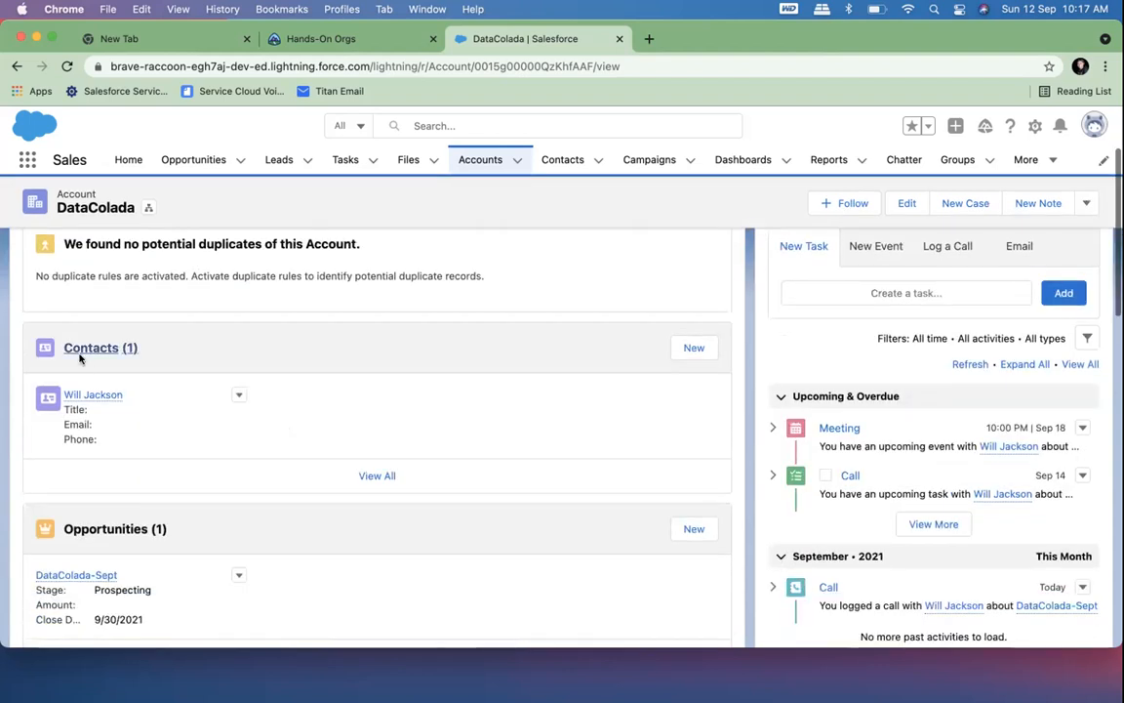
scroll(113, 422, "up", 3)
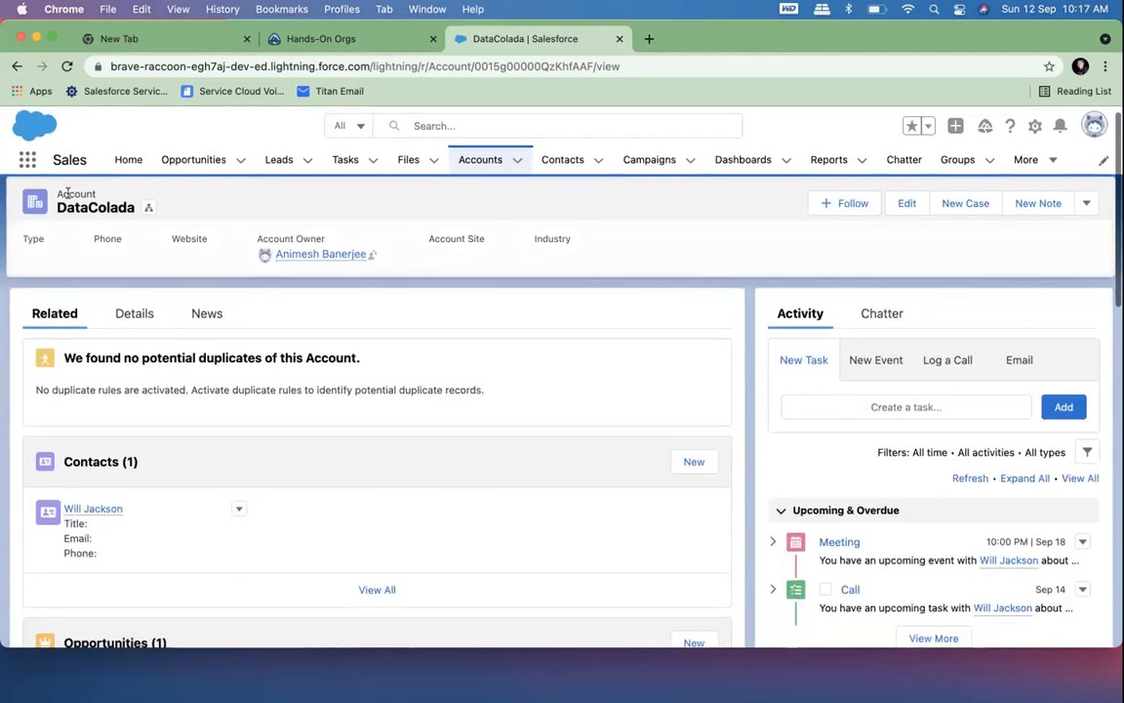
Step: Create an RT1 contact on DataColada, entering the contact's first and last name
scroll(117, 400, "down", 2)
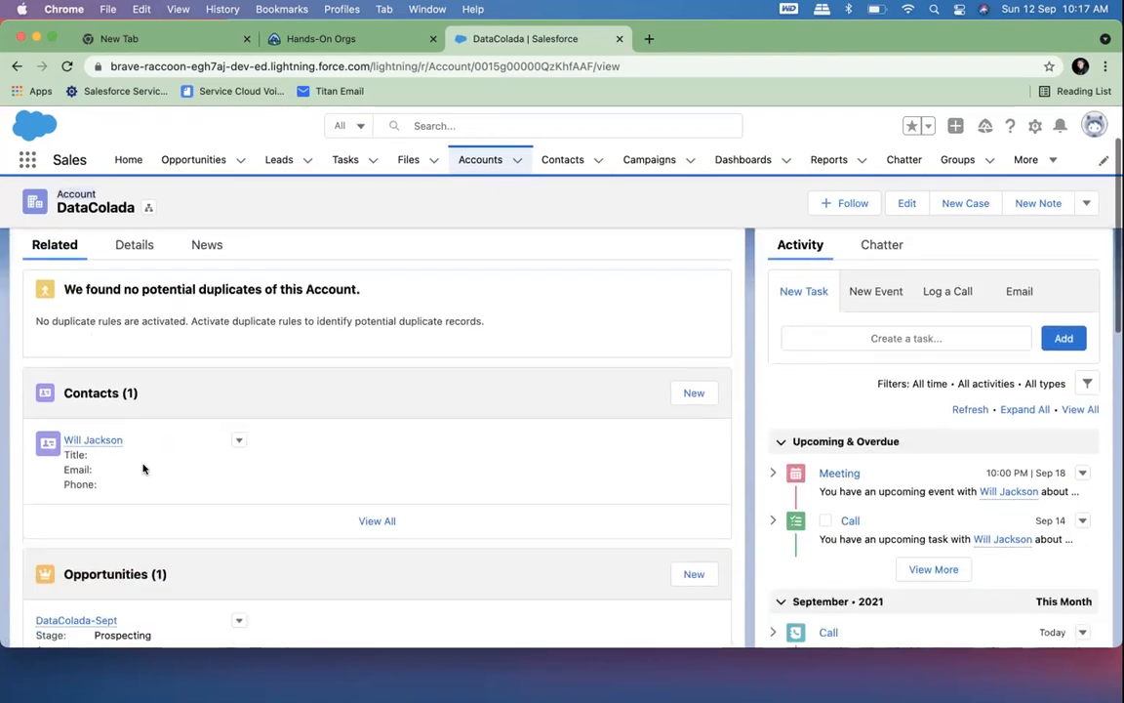
left_click(692, 393)
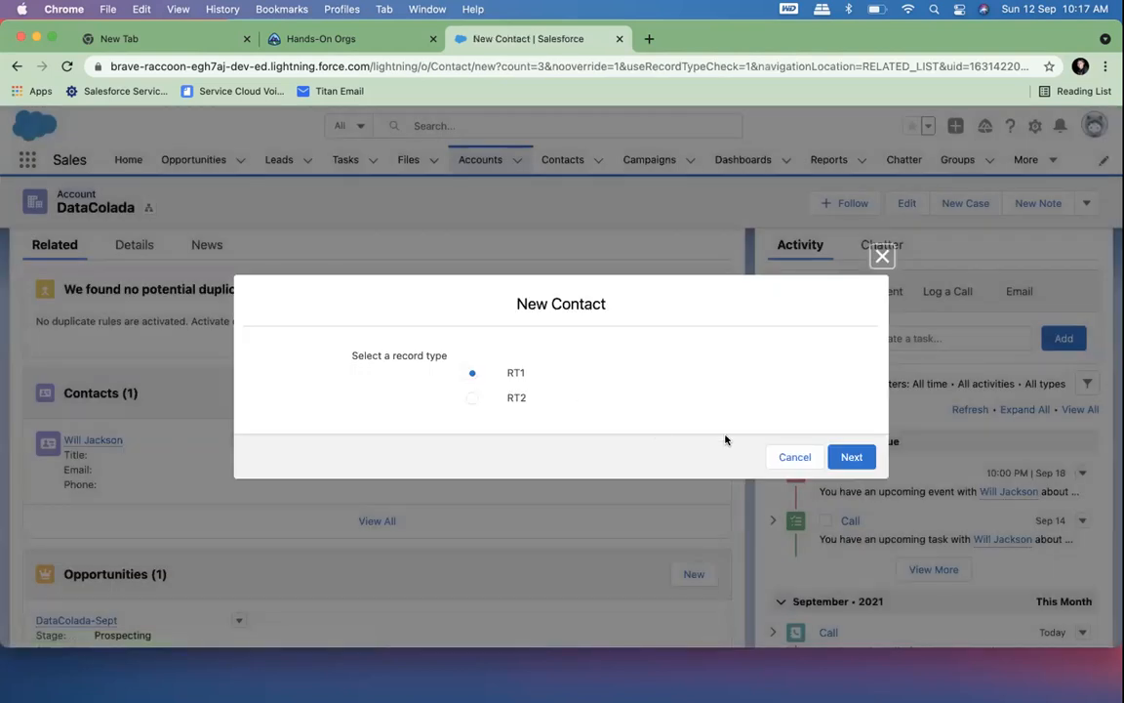
left_click(852, 457)
left_click(394, 369)
type("Will")
left_click(381, 407)
type("Smith")
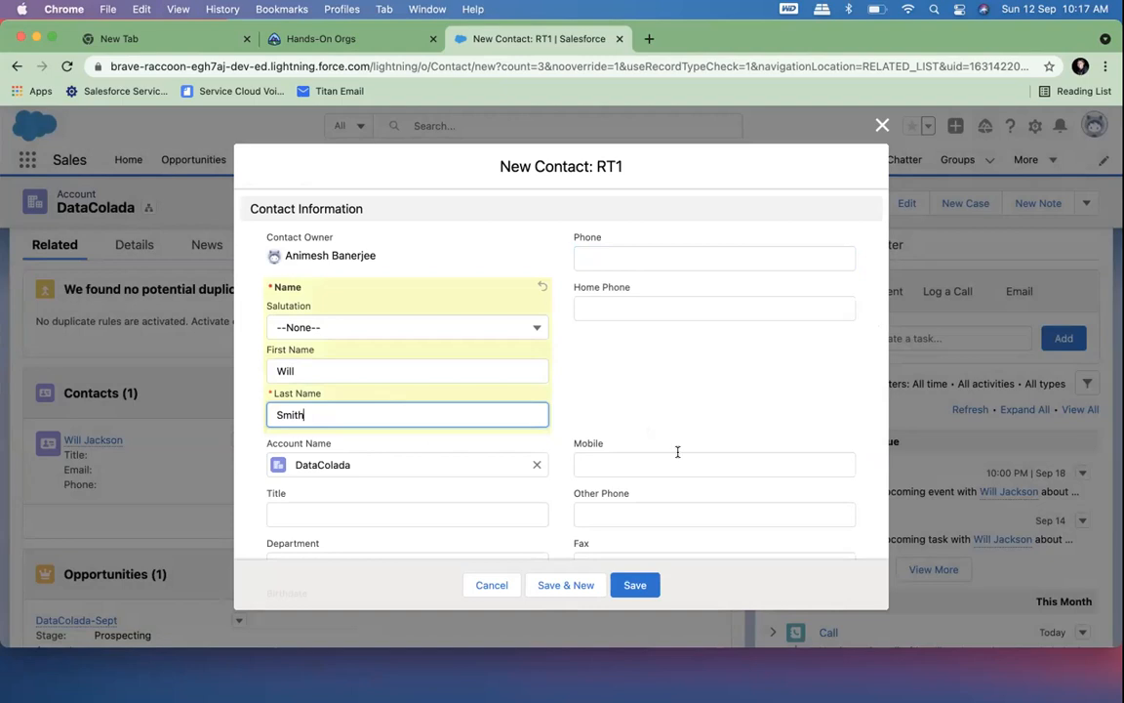
left_click(640, 585)
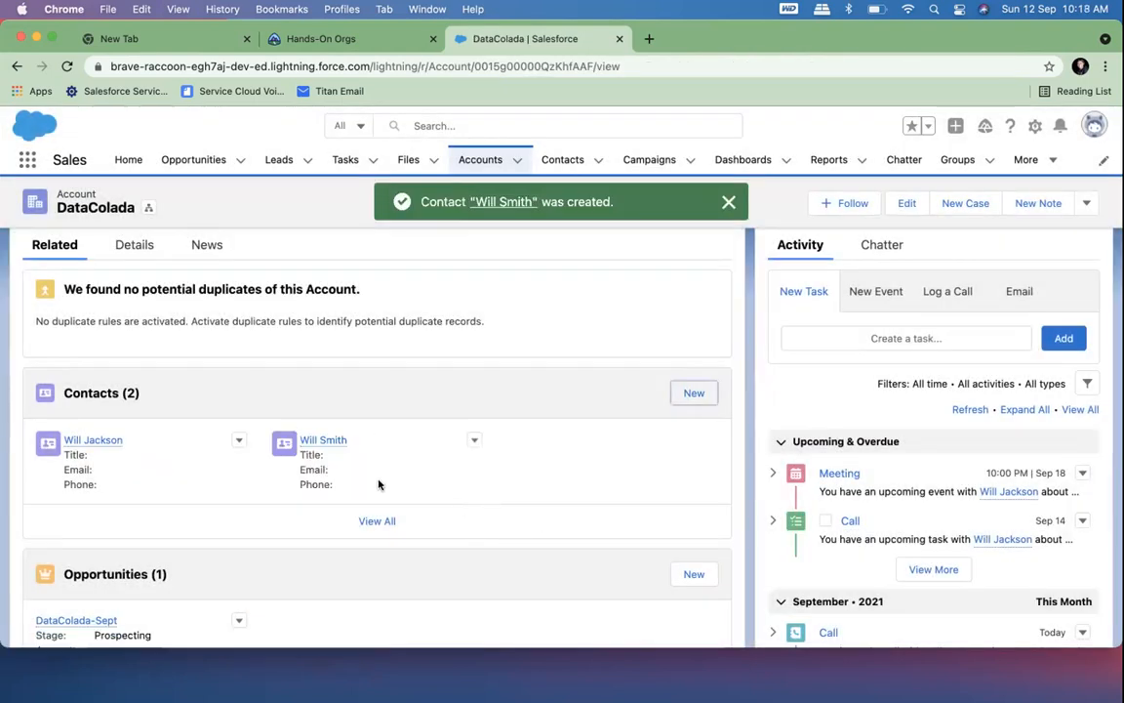
scroll(378, 490, "down", 1)
scroll(378, 490, "down", 1)
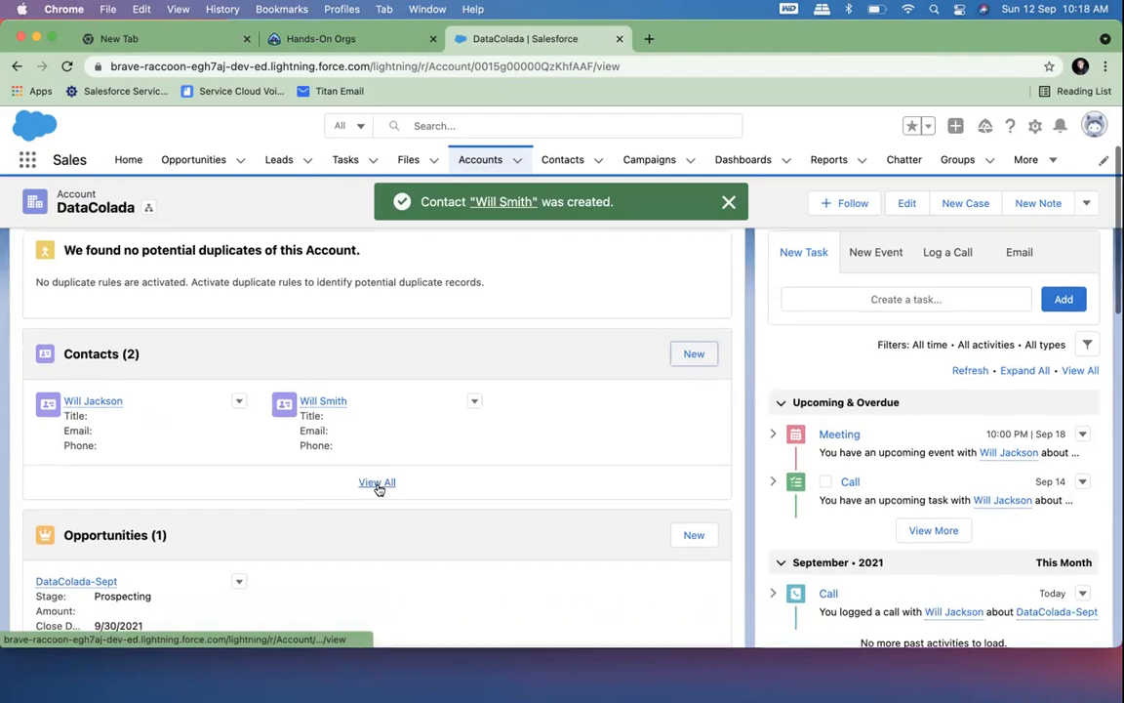
scroll(293, 537, "down", 1)
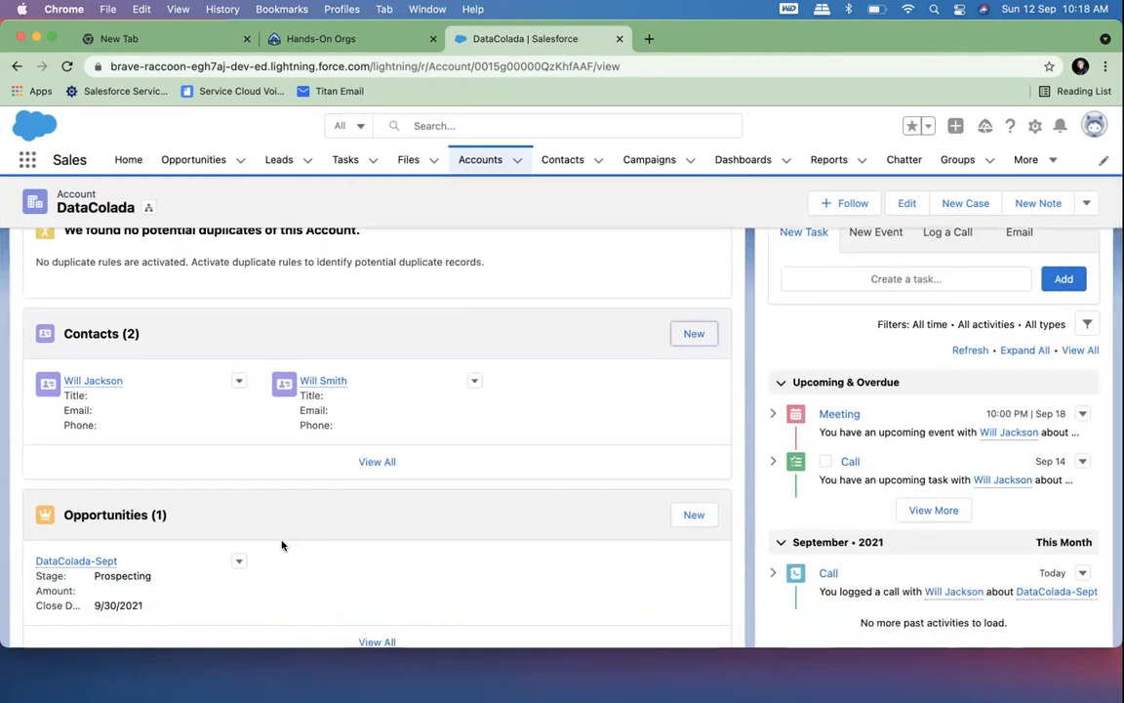
mouse_move(98, 381)
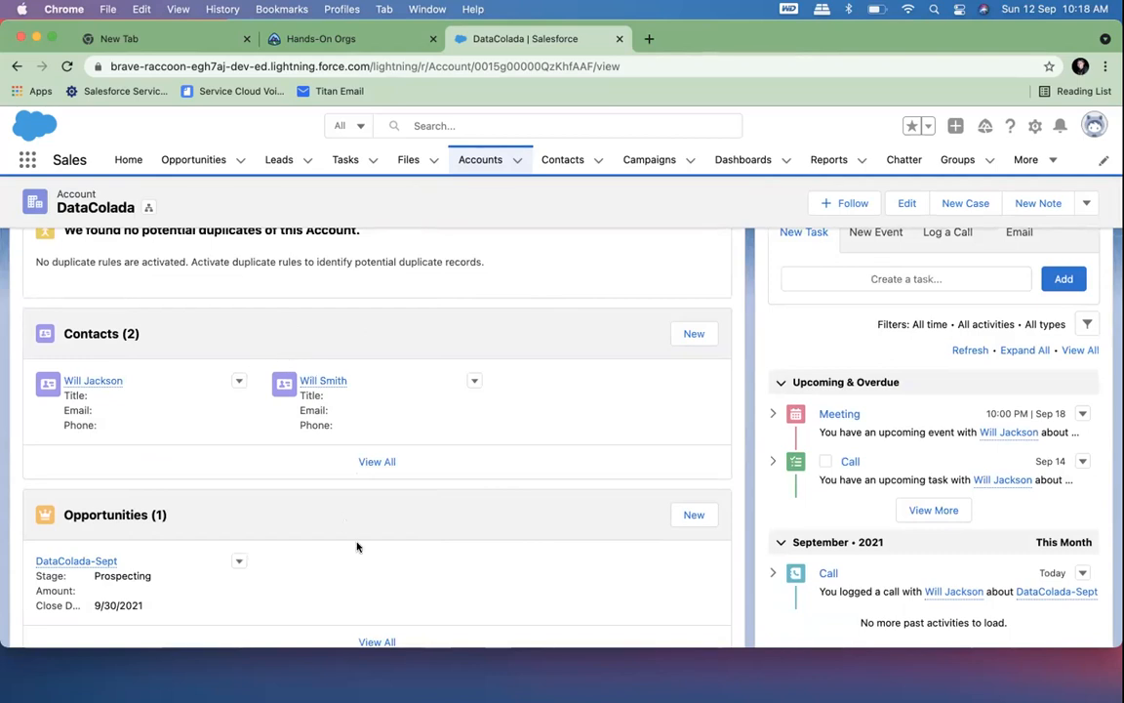
scroll(357, 546, "down", 2)
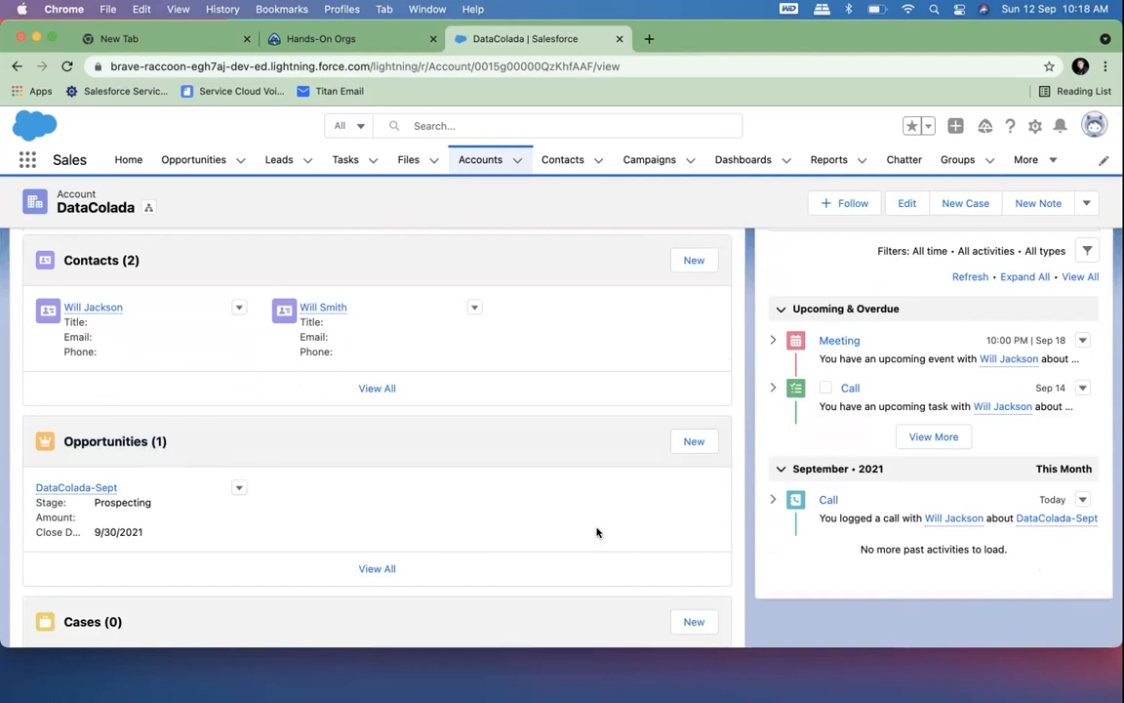
Step: Create opportunity DataColada-Oct at Prospecting stage with close date 9/24/2021
left_click(683, 450)
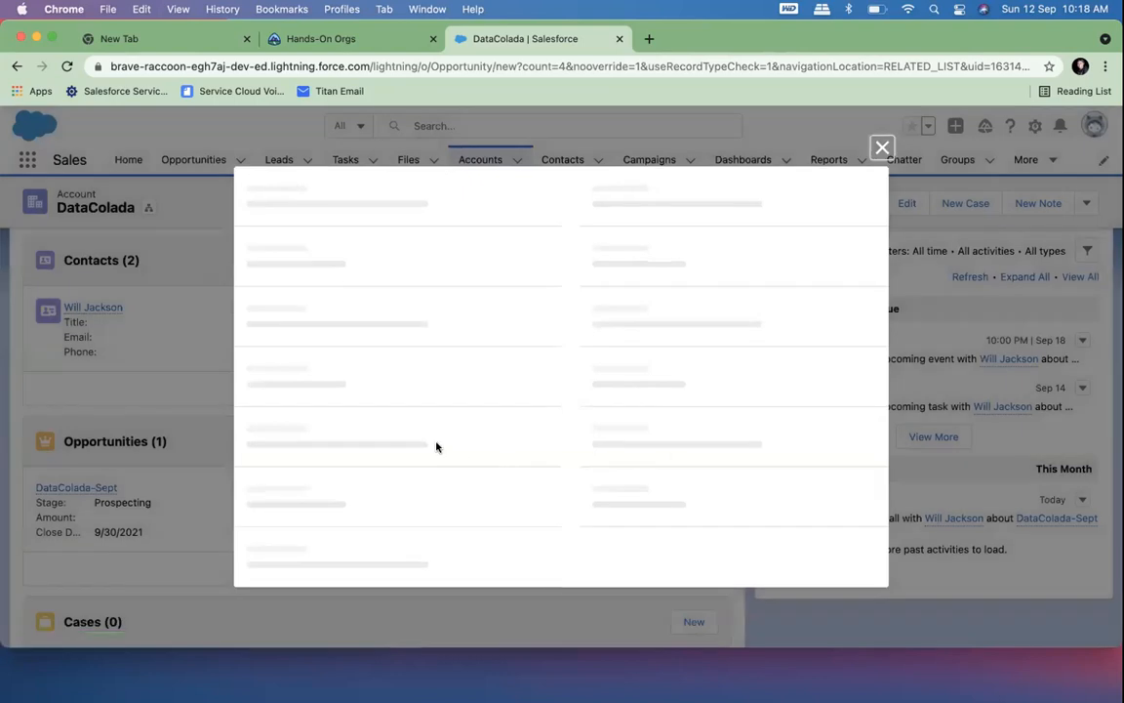
left_click(317, 358)
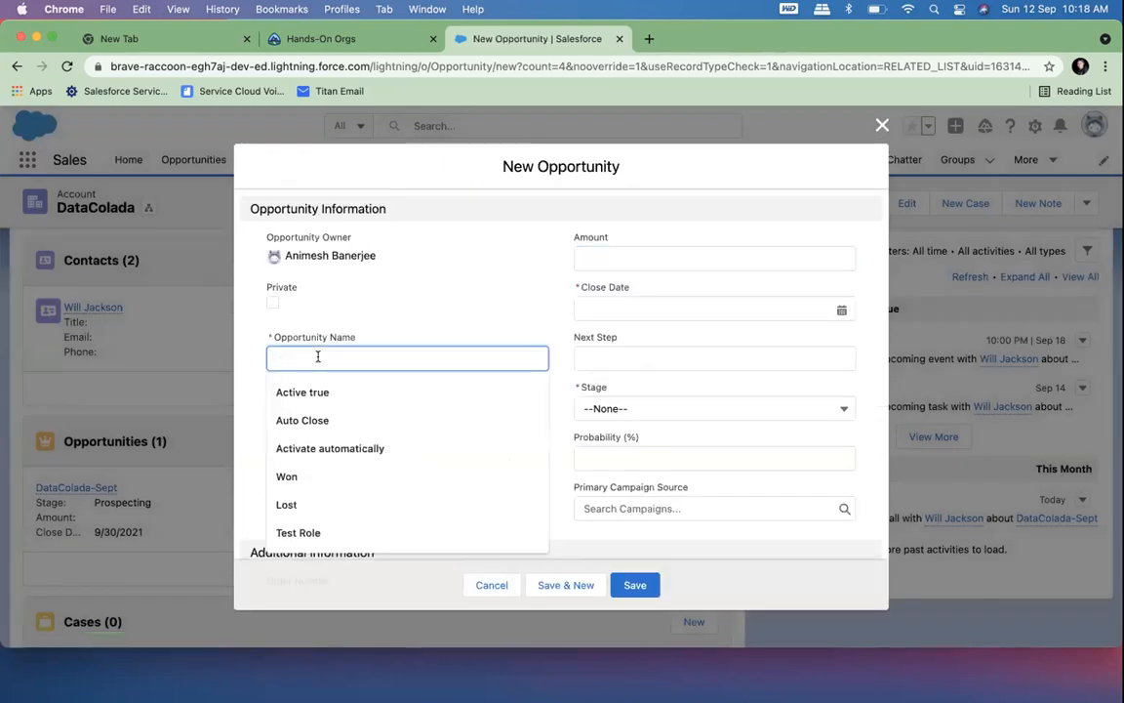
type("DataColada-Oct")
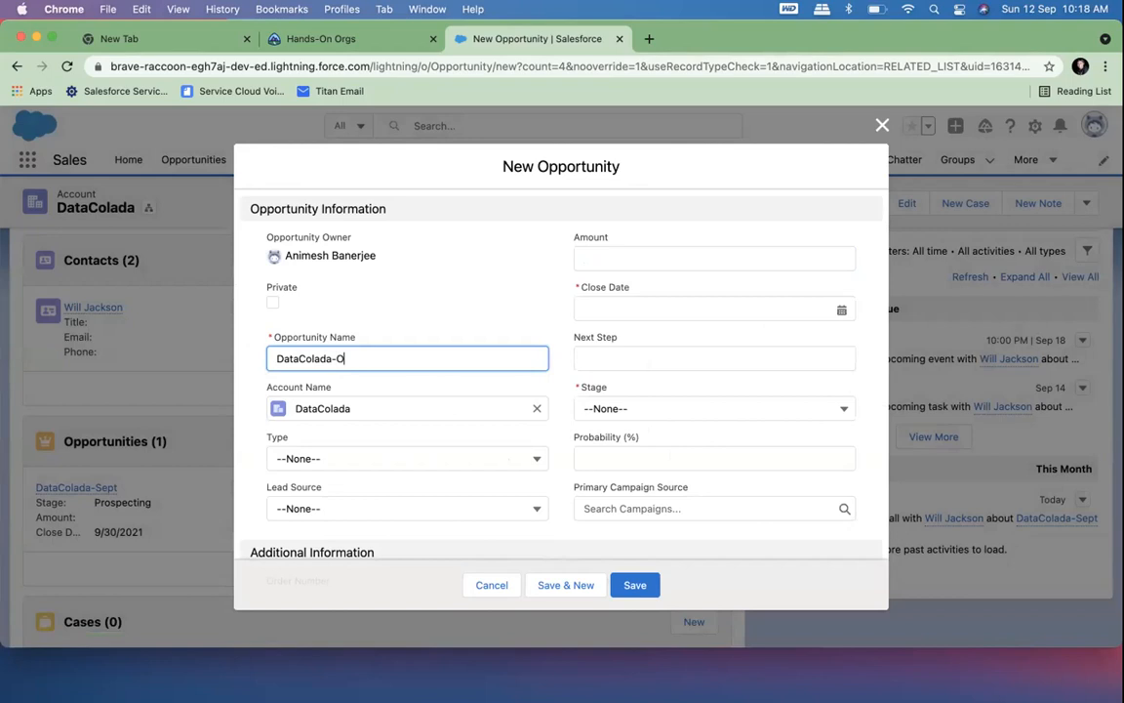
left_click(625, 404)
left_click(632, 465)
scroll(622, 468, "down", 3)
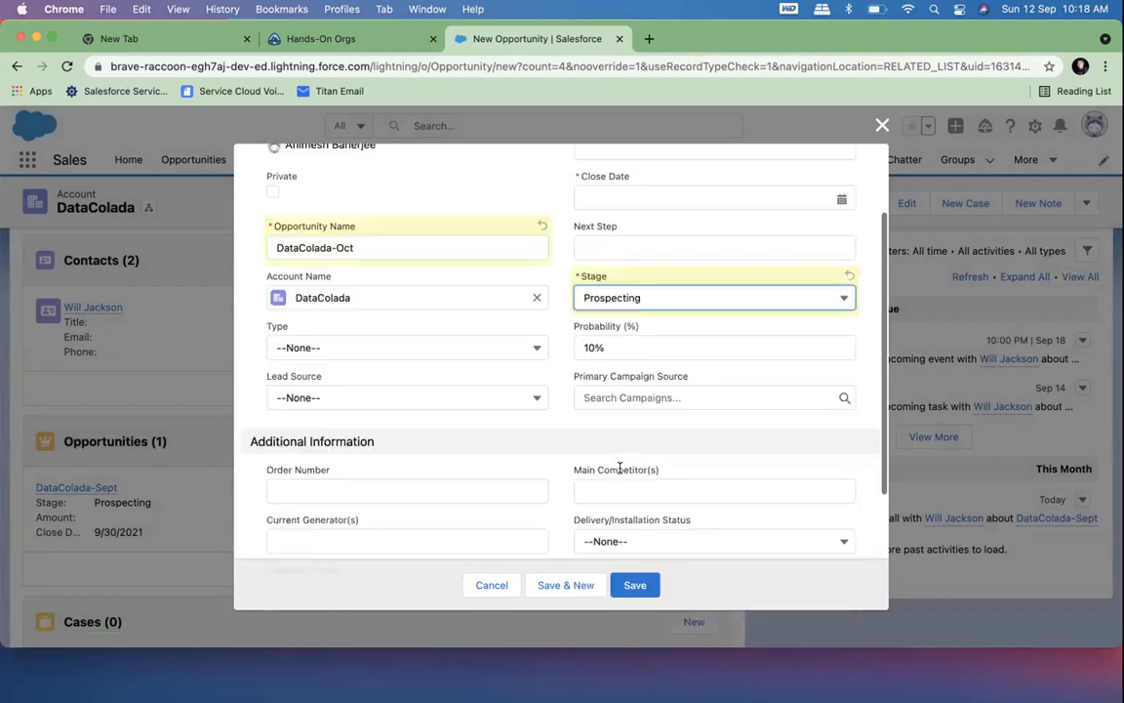
left_click(648, 585)
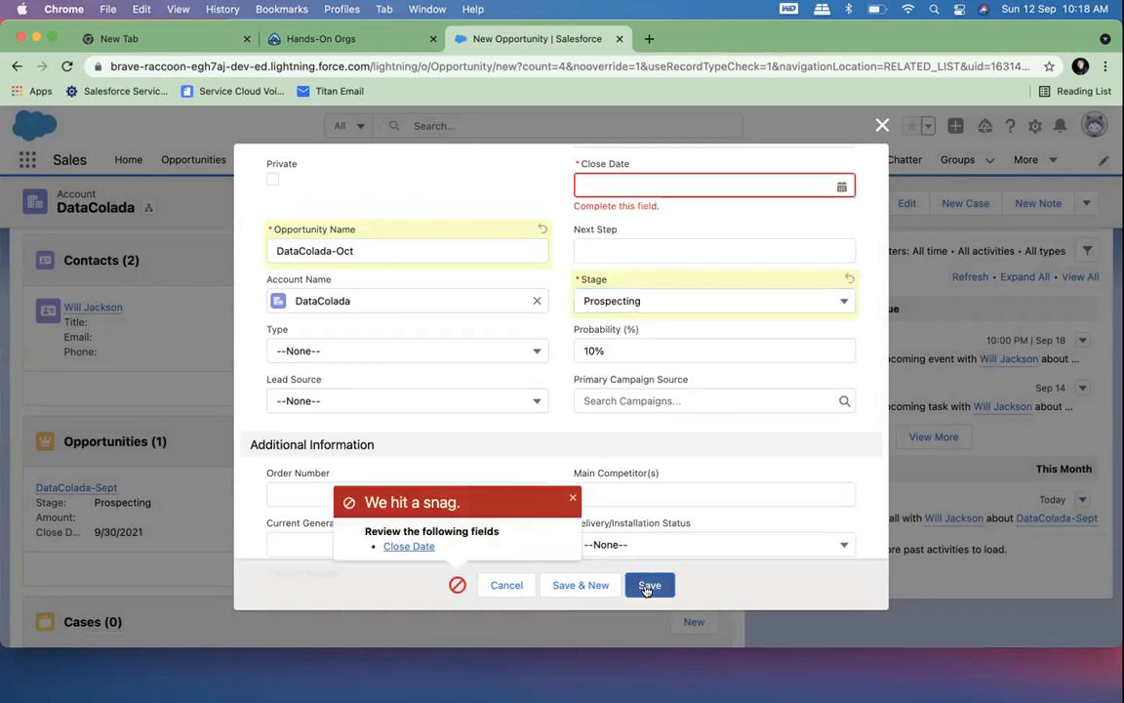
left_click(615, 185)
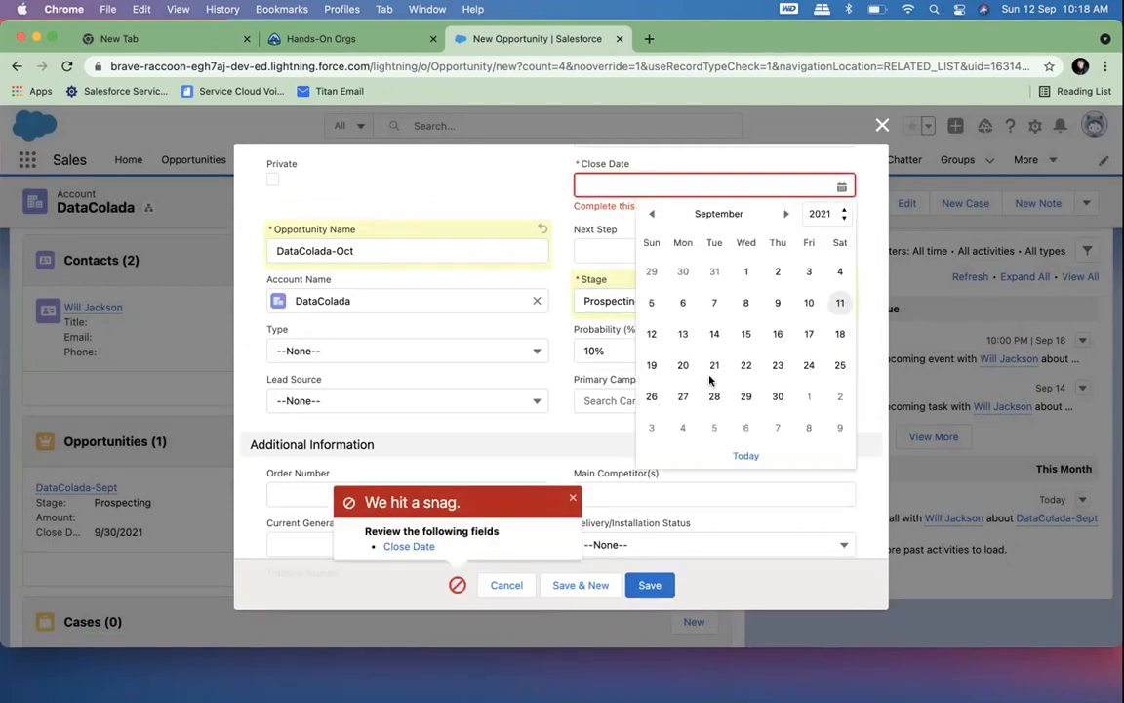
left_click(810, 366)
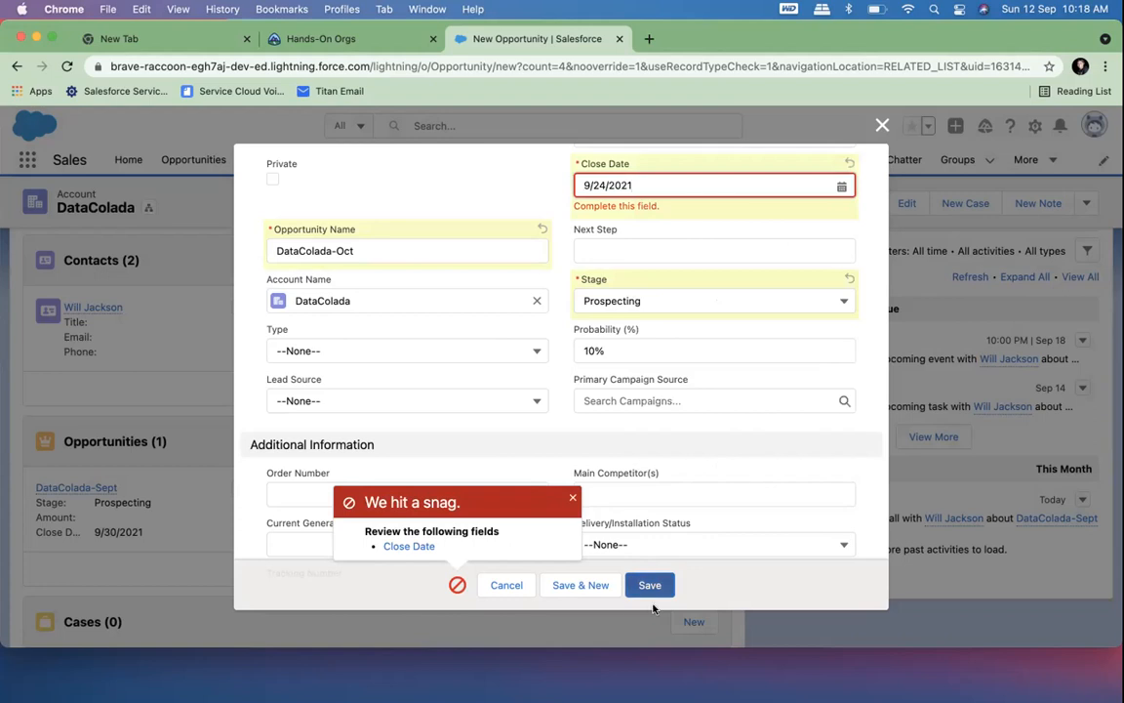
left_click(649, 585)
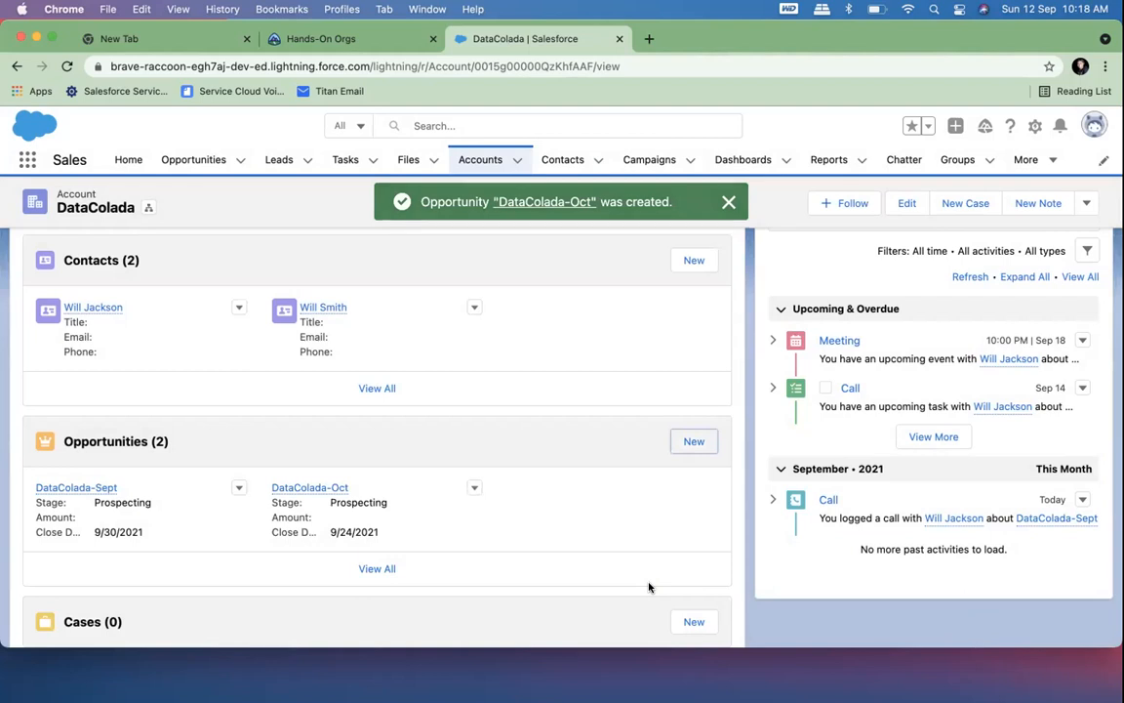
Step: Review the DataColada account's two contacts and two opportunities, then go to the Accounts list
scroll(649, 587, "up", 5)
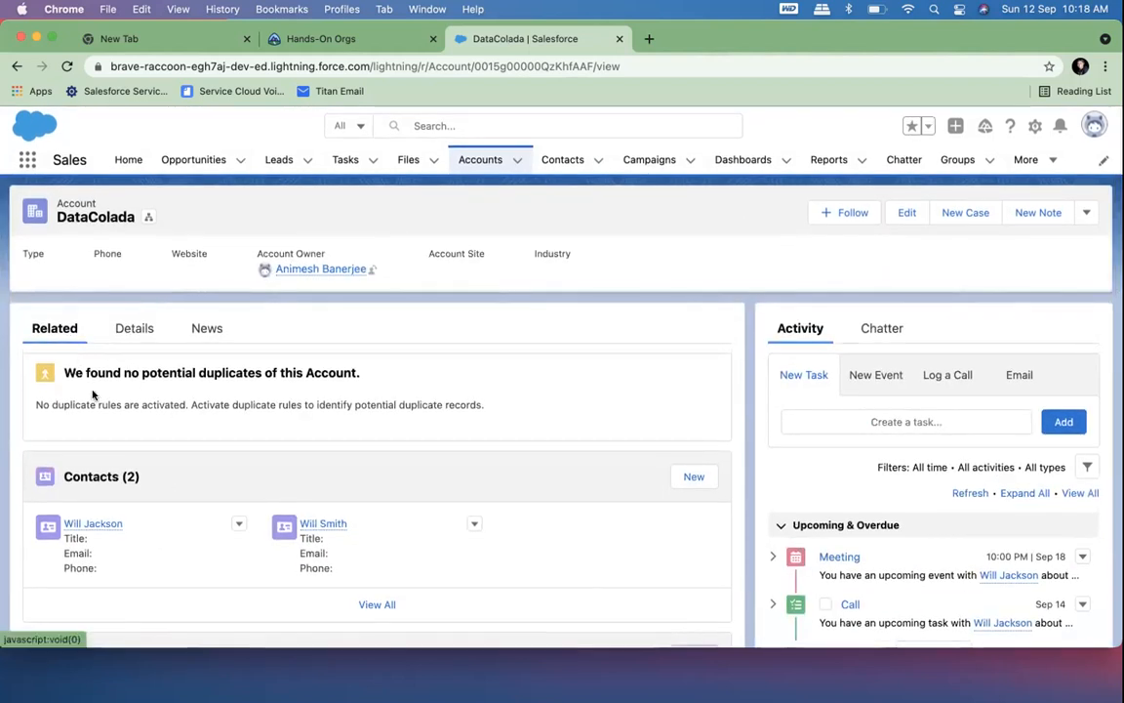
scroll(112, 293, "down", 5)
scroll(137, 185, "up", 2)
scroll(153, 382, "up", 2)
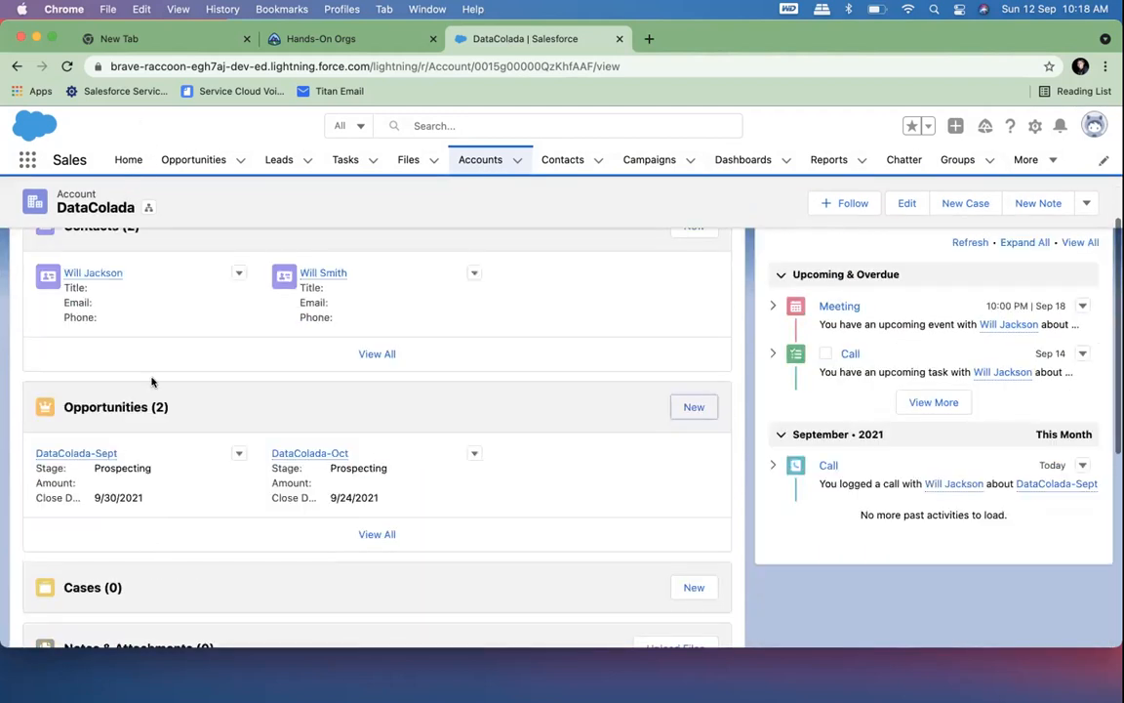
scroll(100, 346, "up", 2)
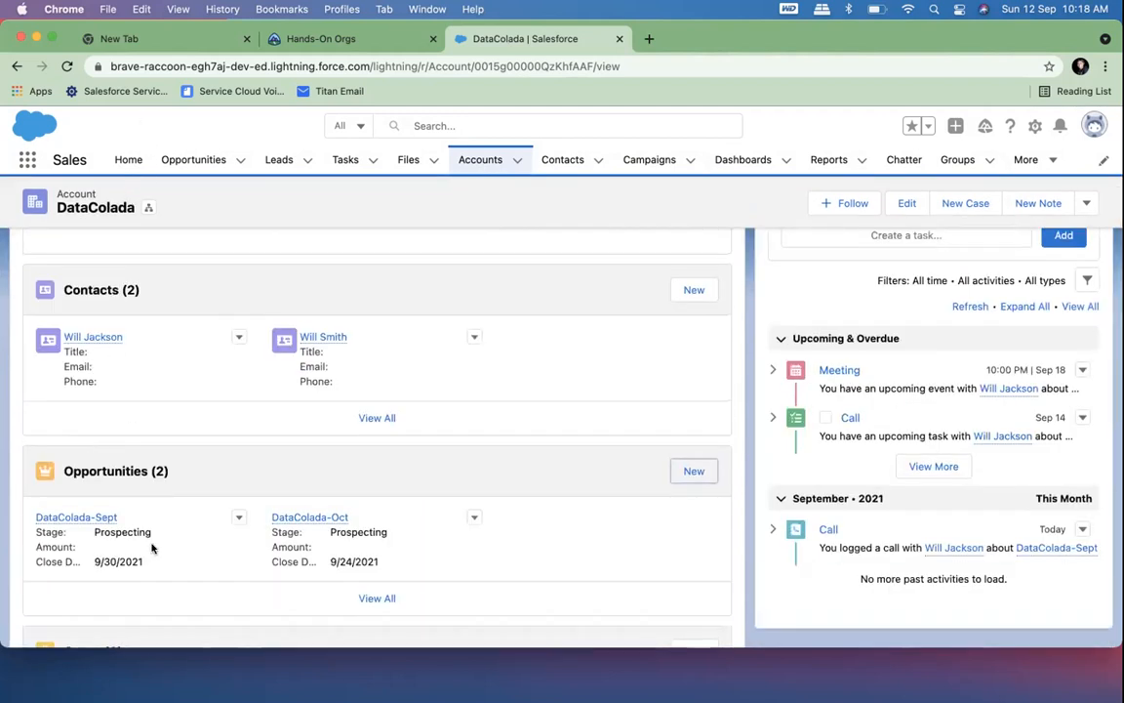
scroll(166, 584, "up", 1)
left_click(478, 162)
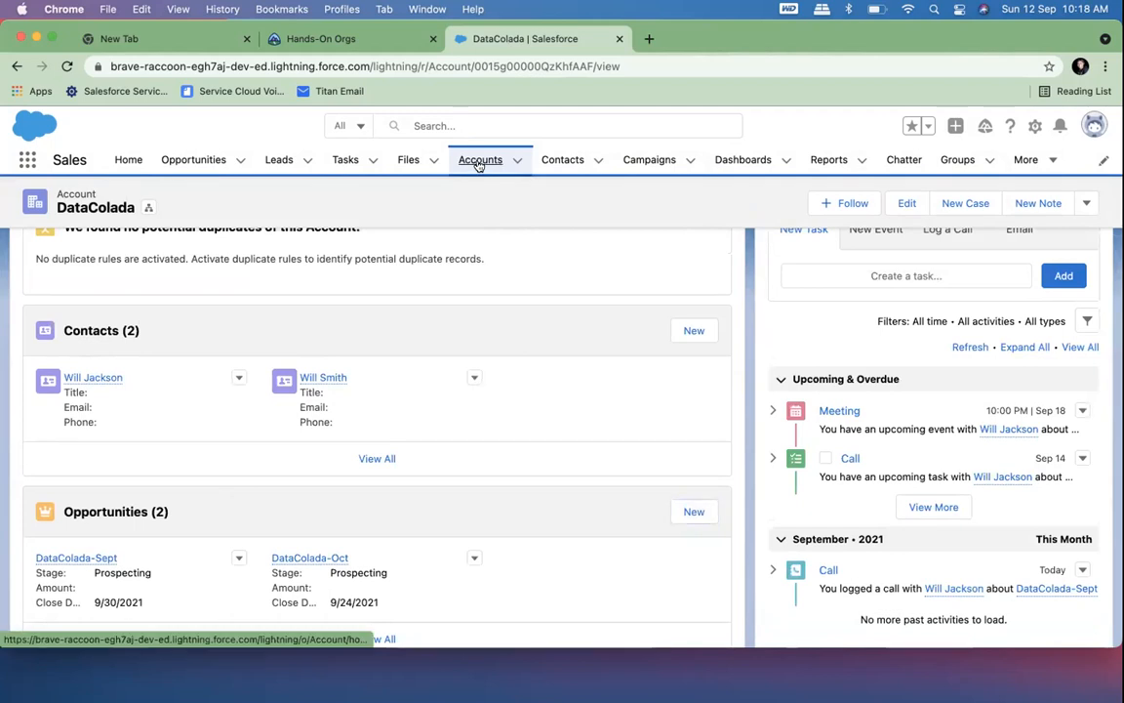
Step: Show All Accounts, browse the Contacts list views, then head to Opportunities
left_click(175, 219)
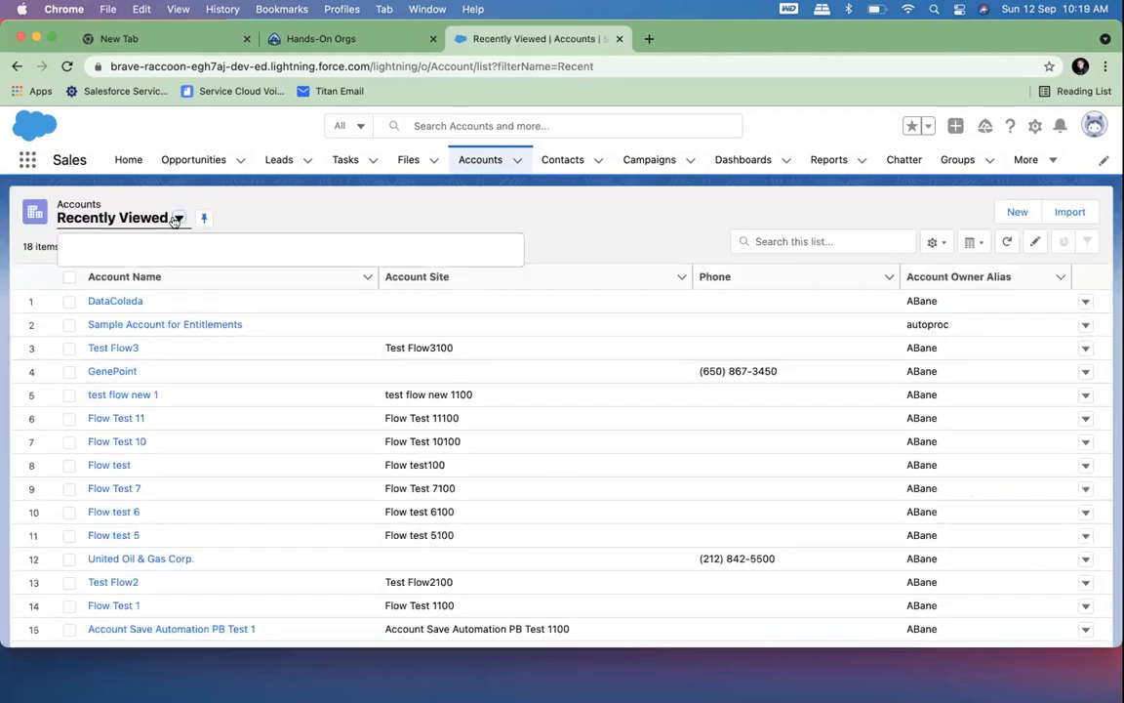
left_click(110, 271)
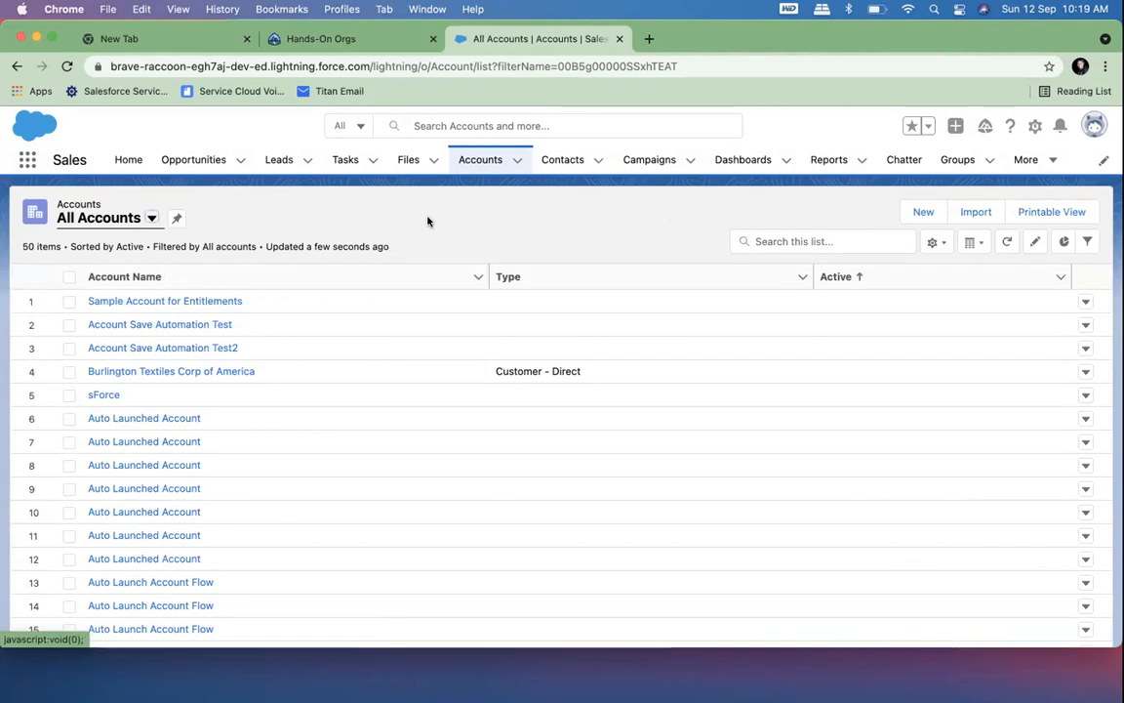
left_click(560, 162)
left_click(178, 218)
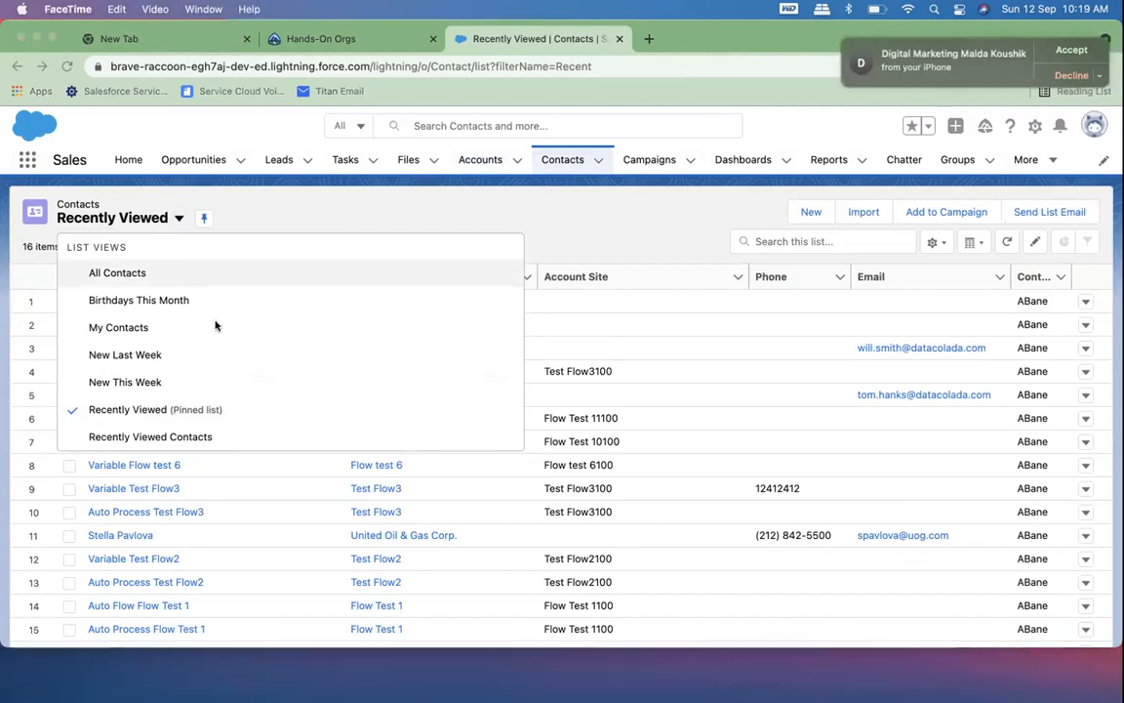
left_click(380, 207)
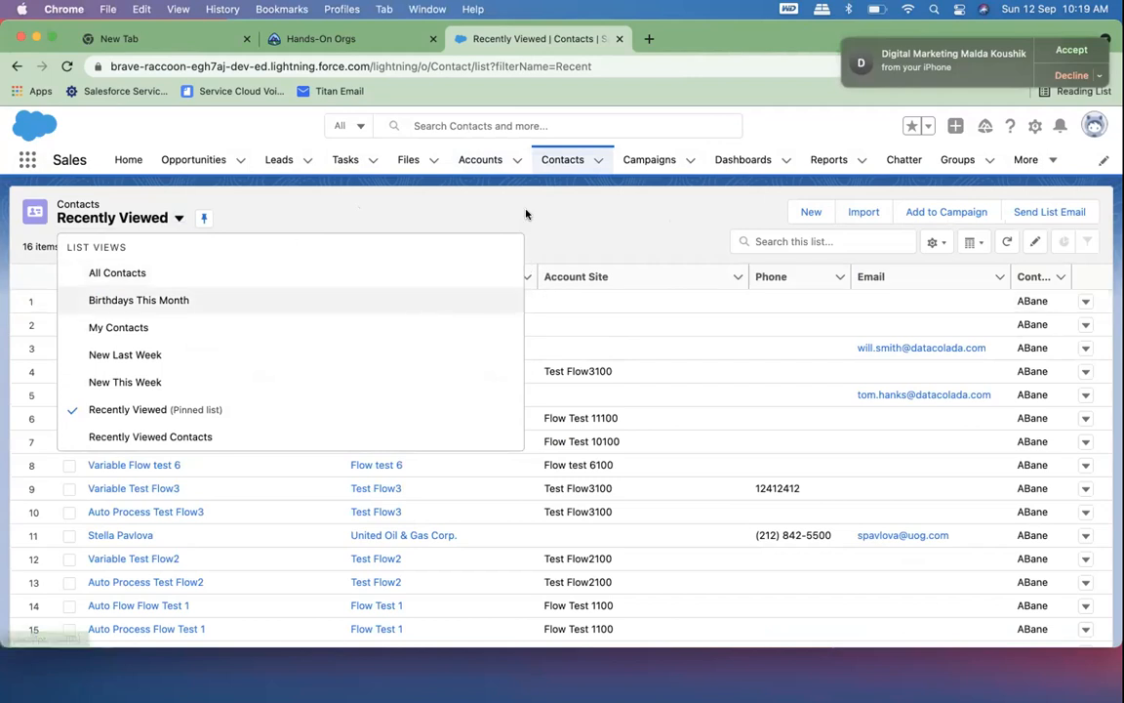
left_click(561, 205)
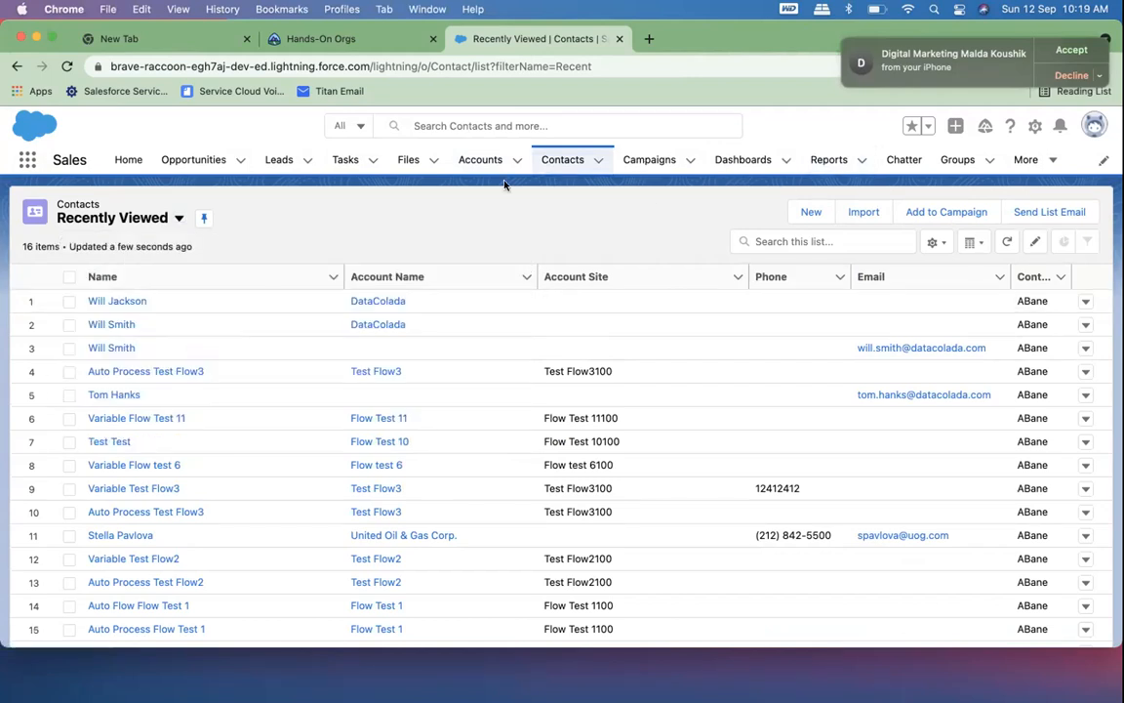
left_click(184, 160)
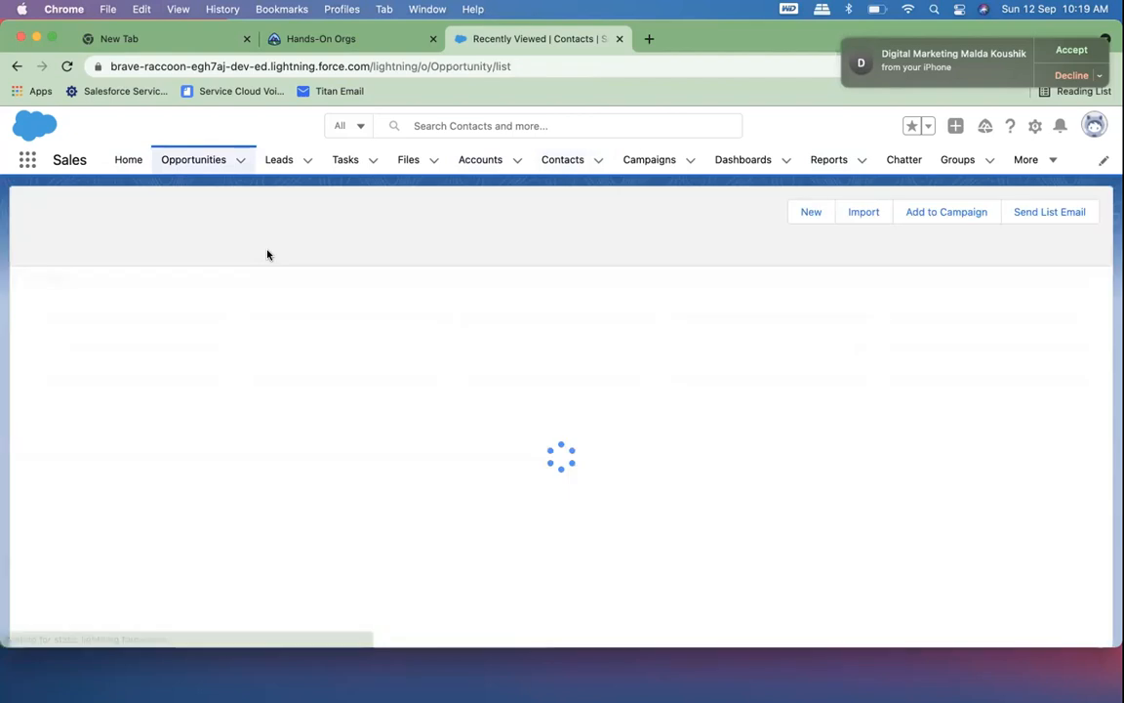
Step: Switch to the All Opportunities view and open the DataColada-Sept record
left_click(180, 219)
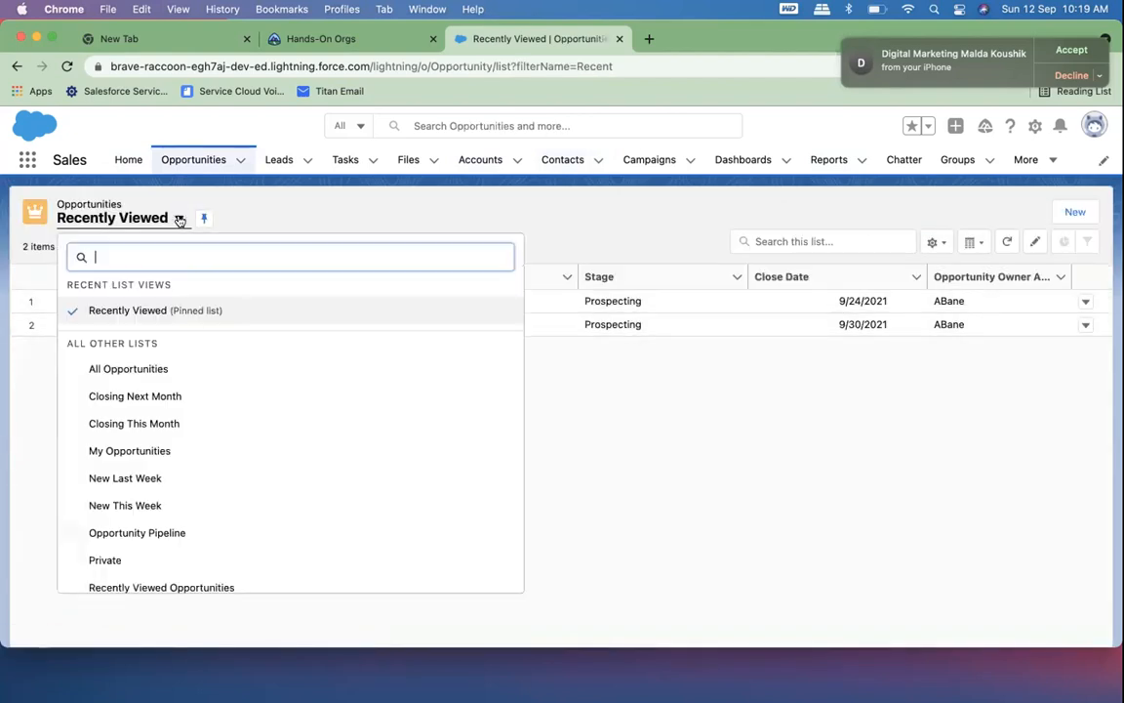
left_click(144, 369)
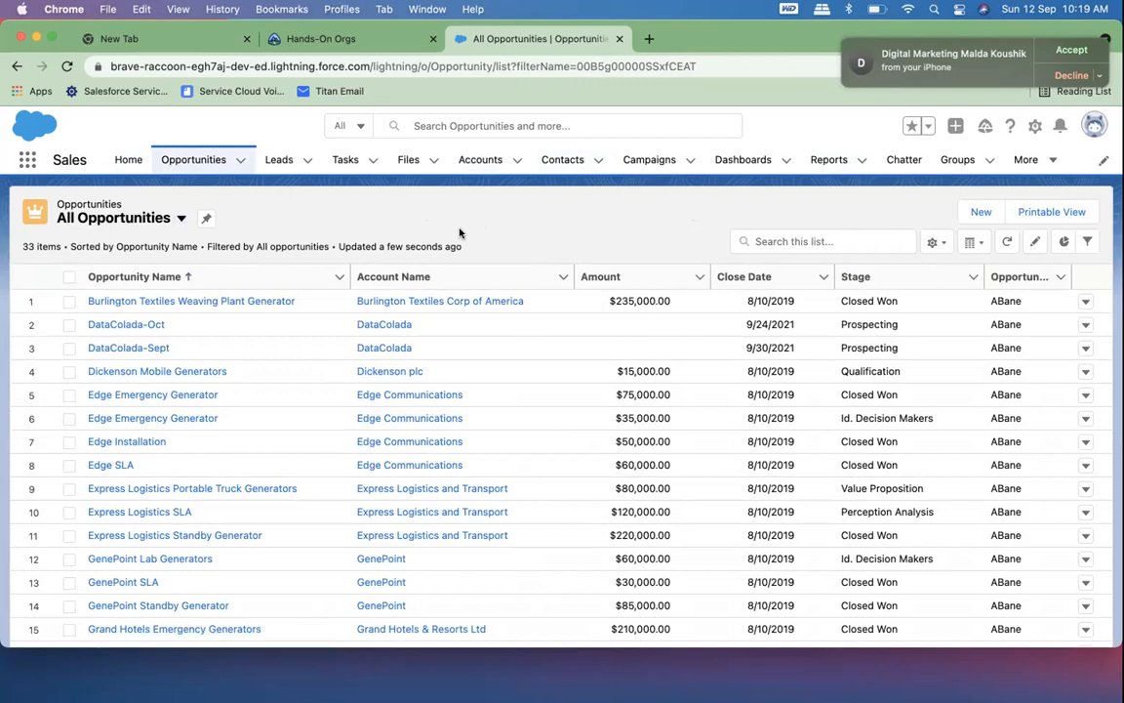
left_click(139, 348)
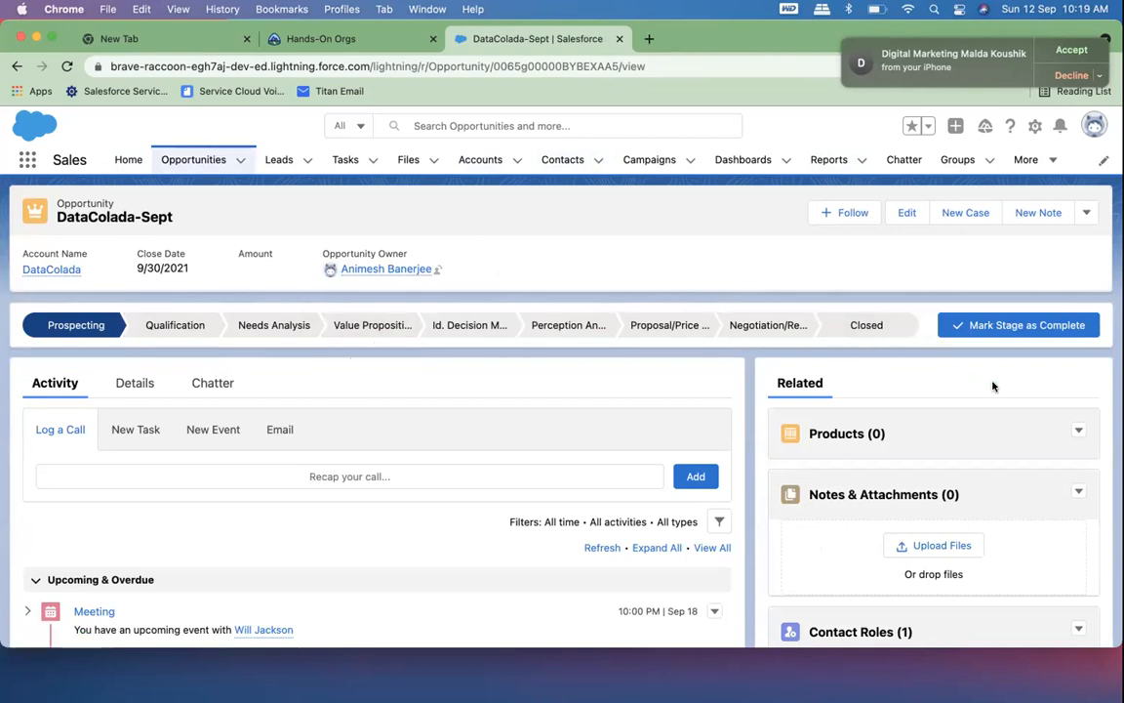
Step: Mark Proposal/Price Quote as the current stage of DataColada-Sept
scroll(993, 387, "down", 1)
scroll(993, 386, "up", 1)
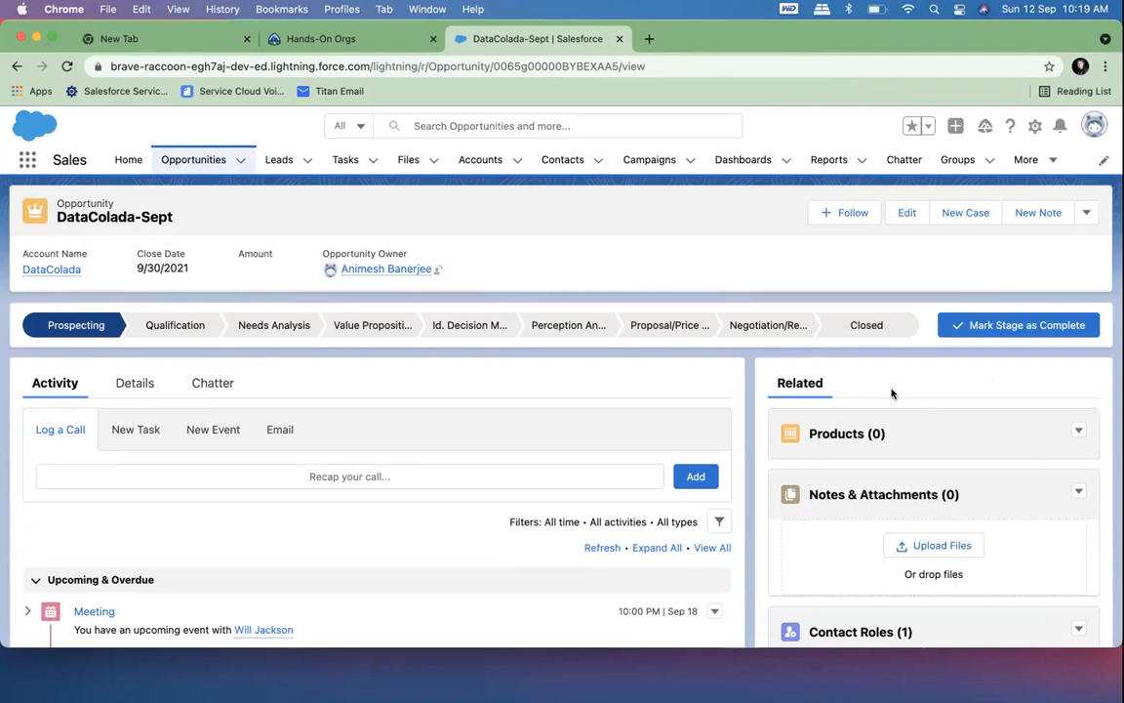
scroll(891, 393, "down", 1)
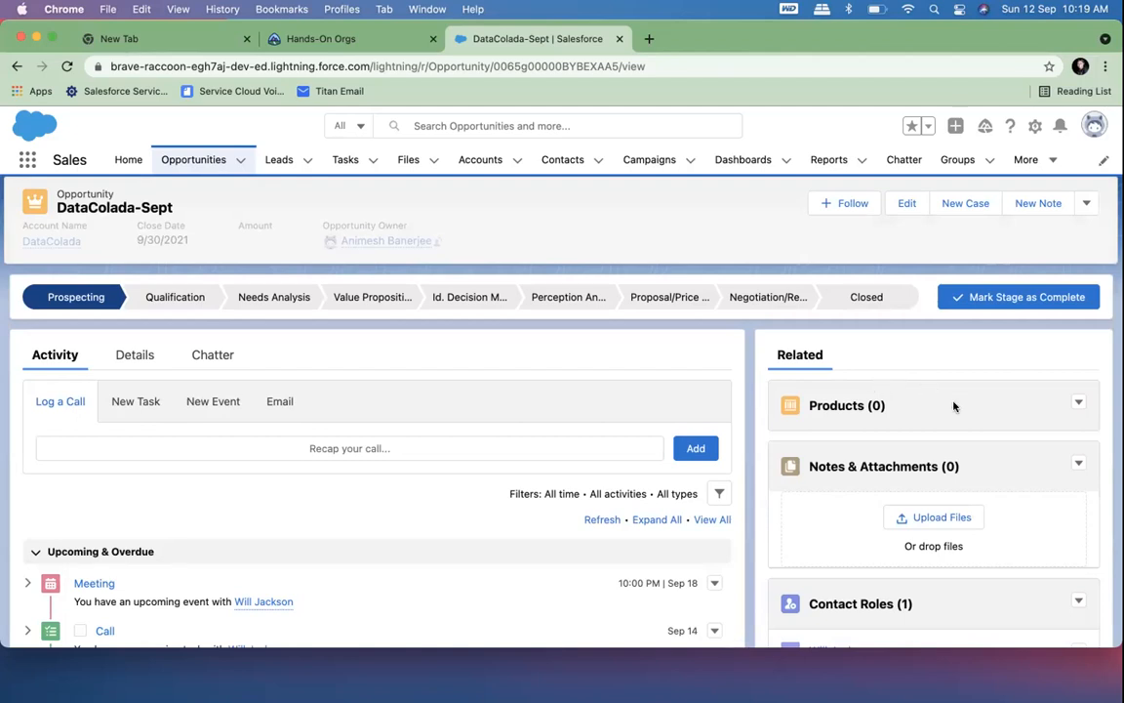
scroll(956, 408, "down", 1)
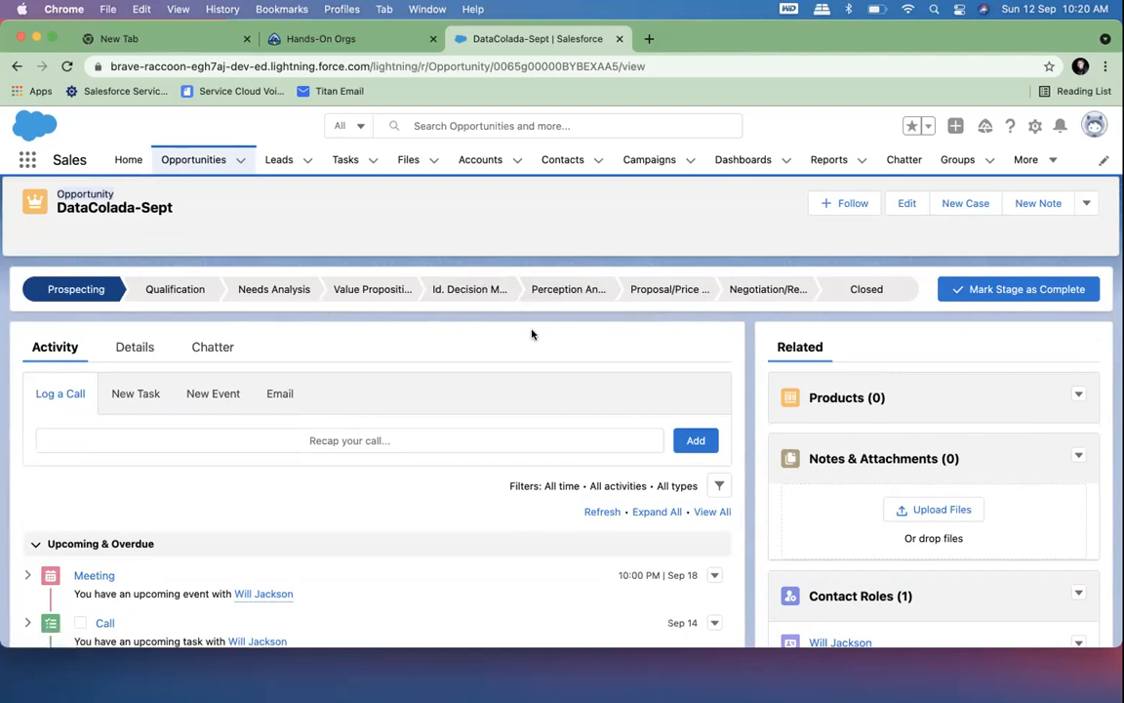
left_click(664, 289)
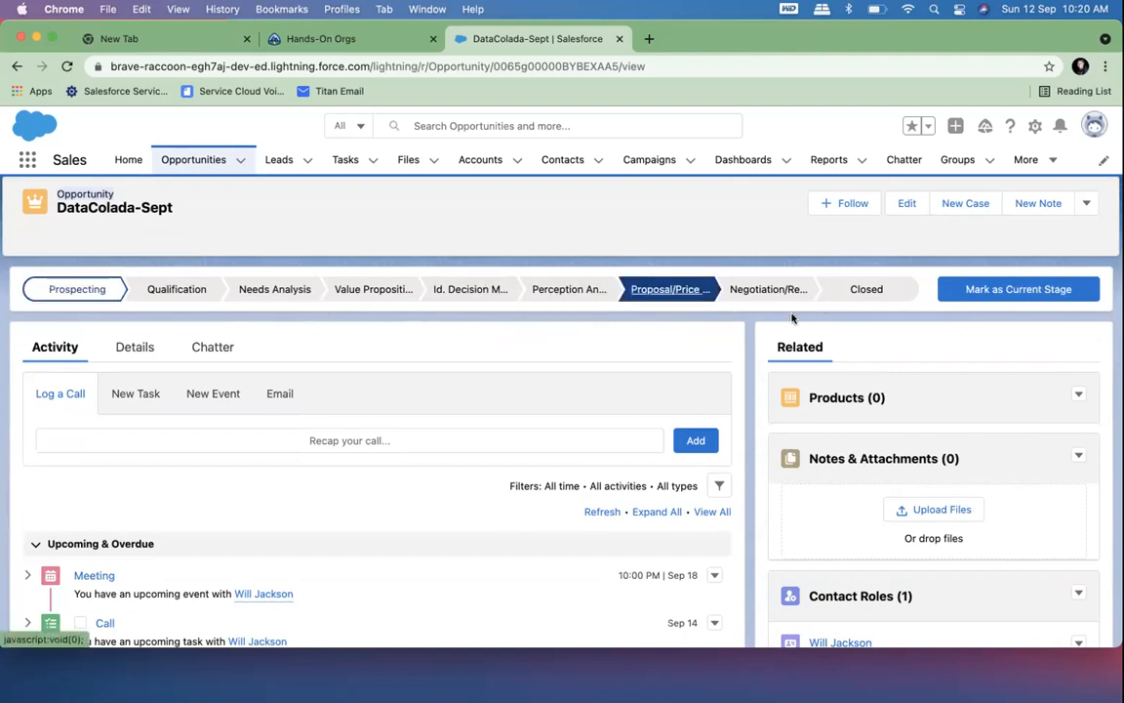
left_click(959, 293)
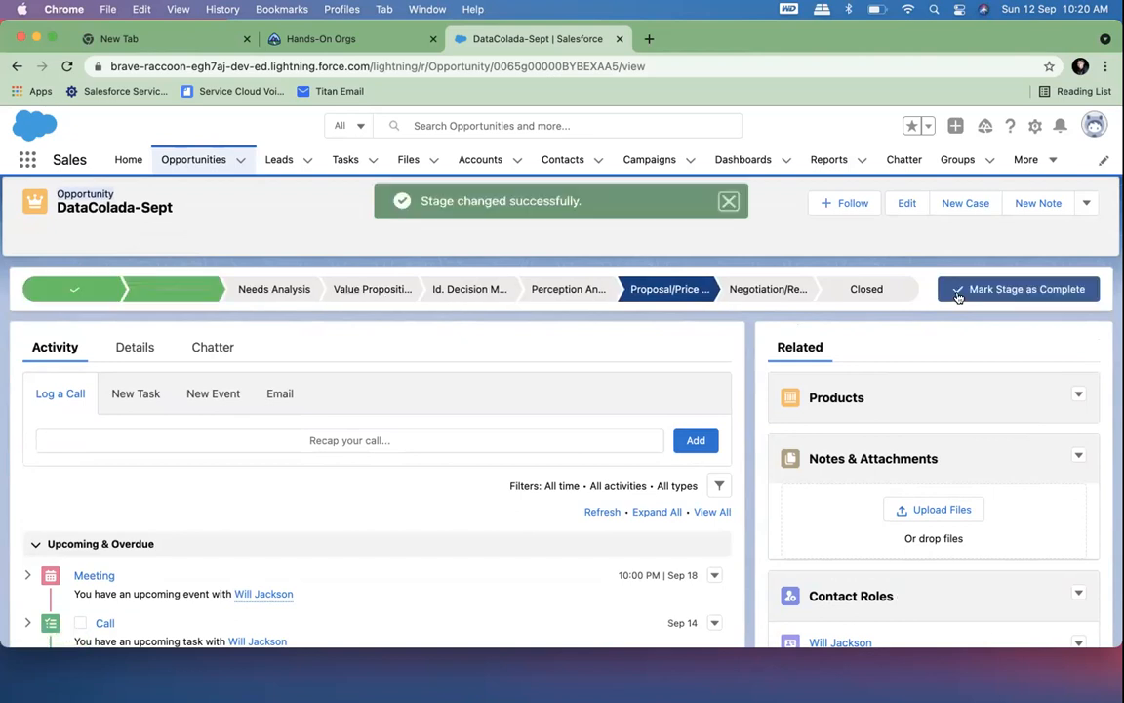
Step: Choose the Standard price book for the DataColada-Sept opportunity's products
left_click(1078, 397)
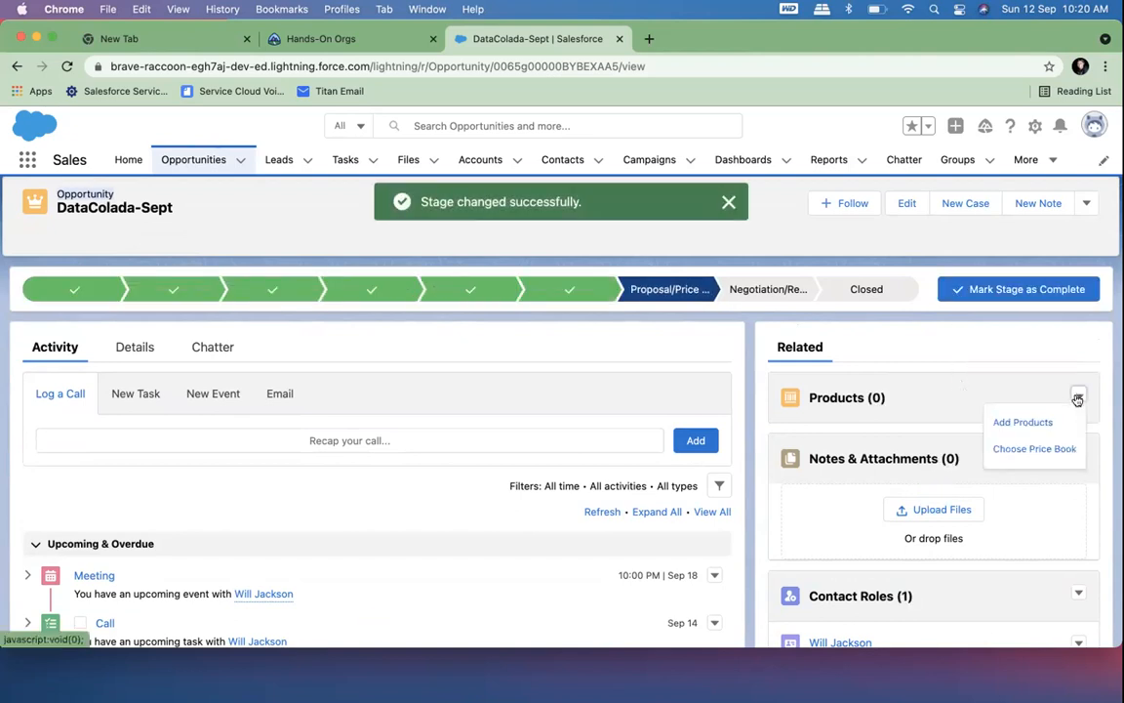
left_click(1035, 449)
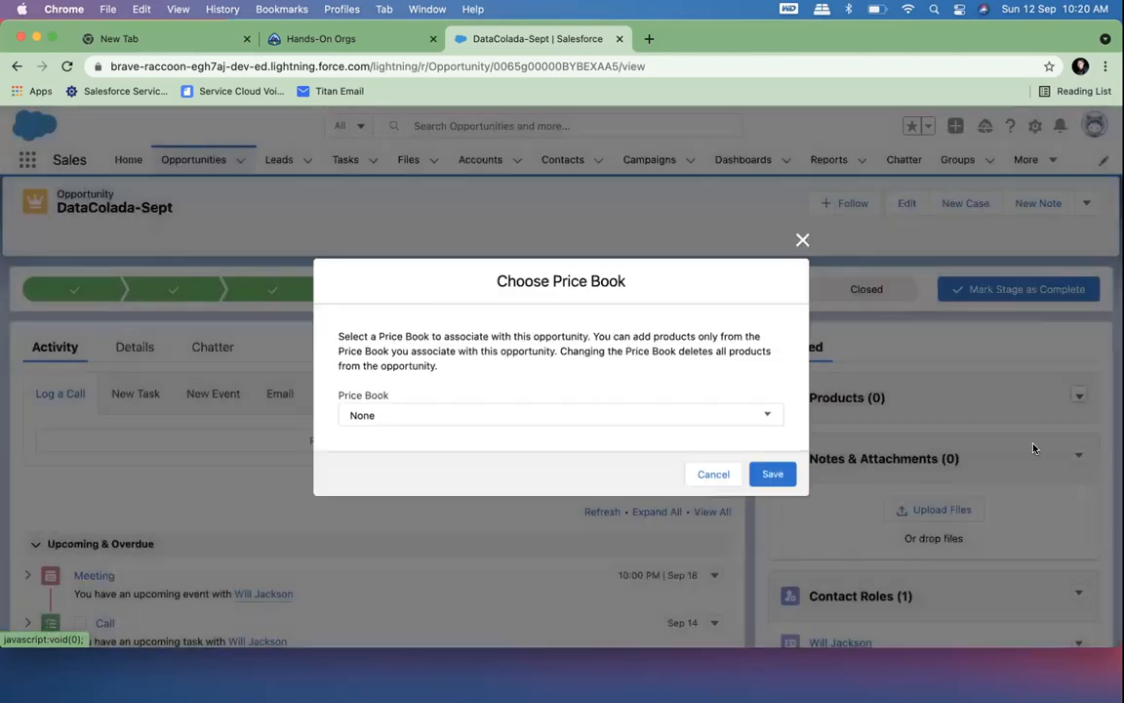
left_click(633, 414)
left_click(568, 436)
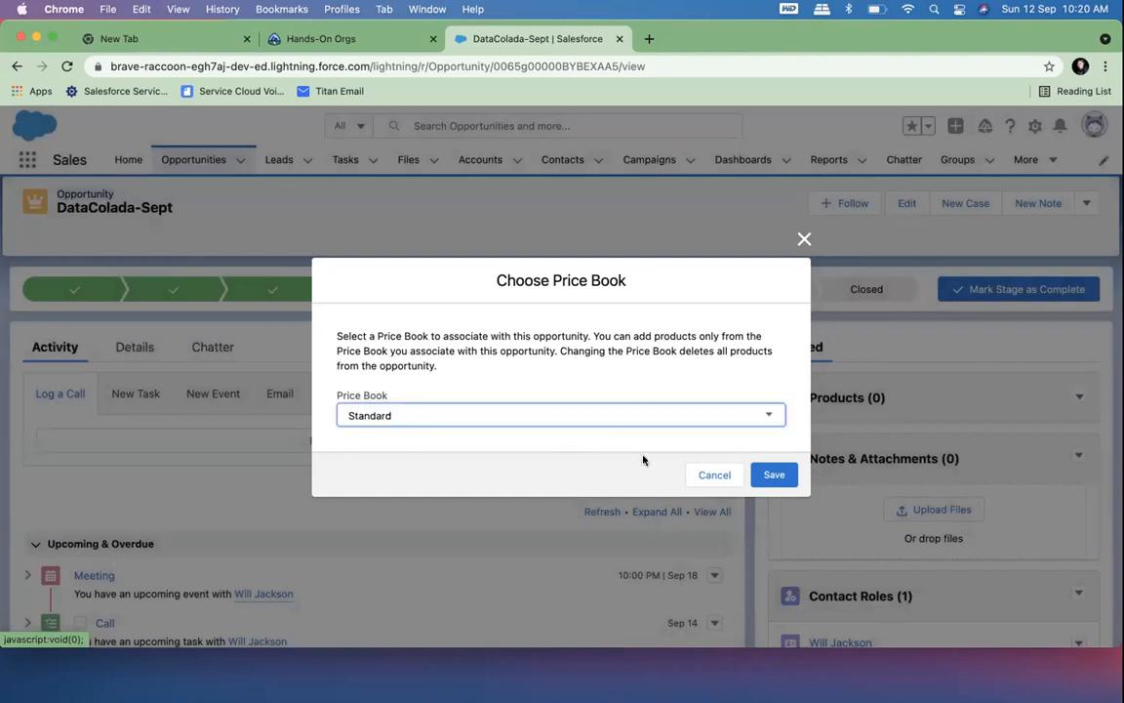
left_click(774, 475)
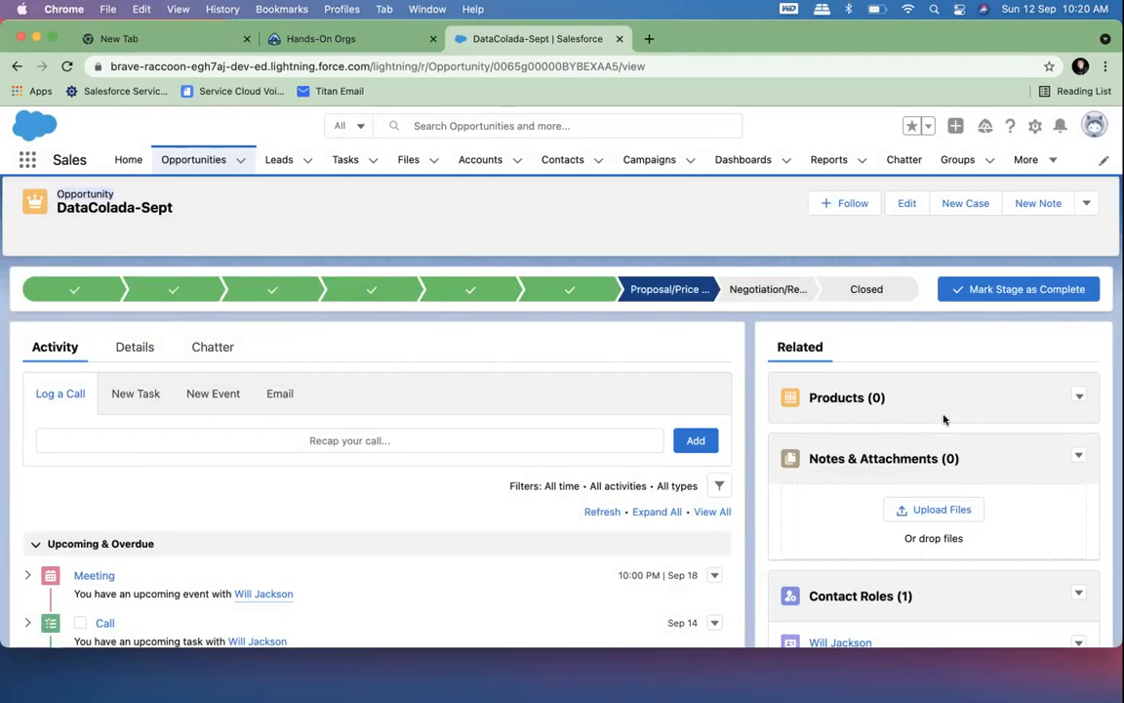
left_click(1077, 395)
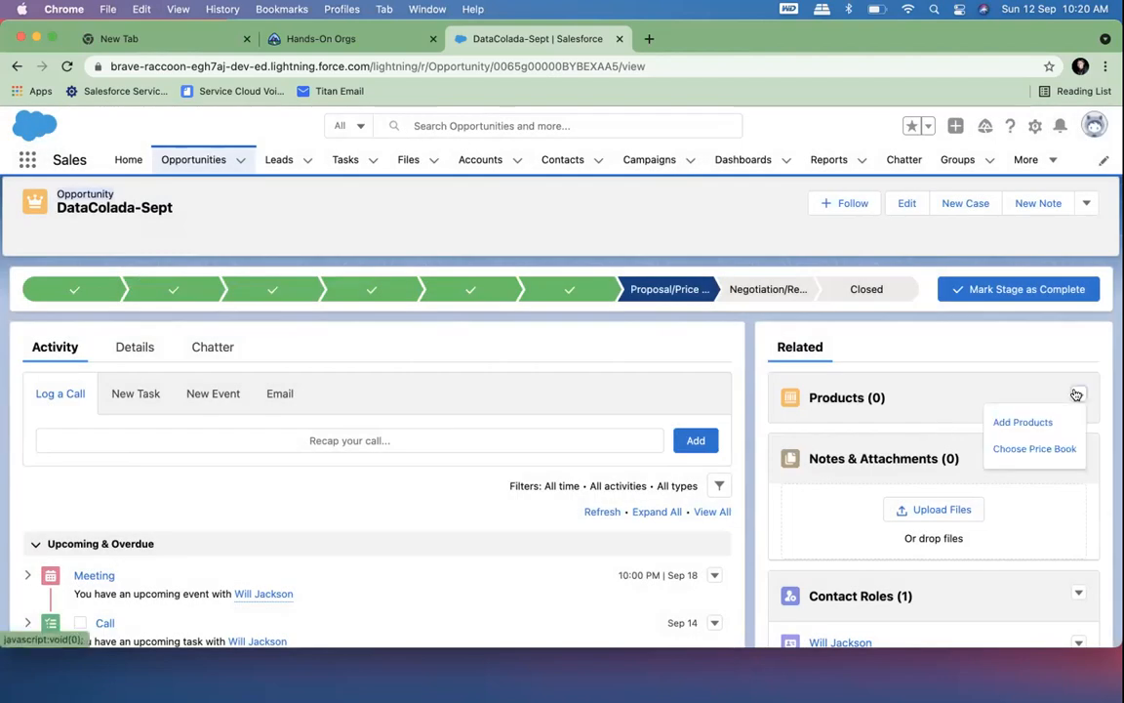
Step: Select GenWatt Propane 1500kW and Installation: Industrial - Low as products to add
left_click(1023, 423)
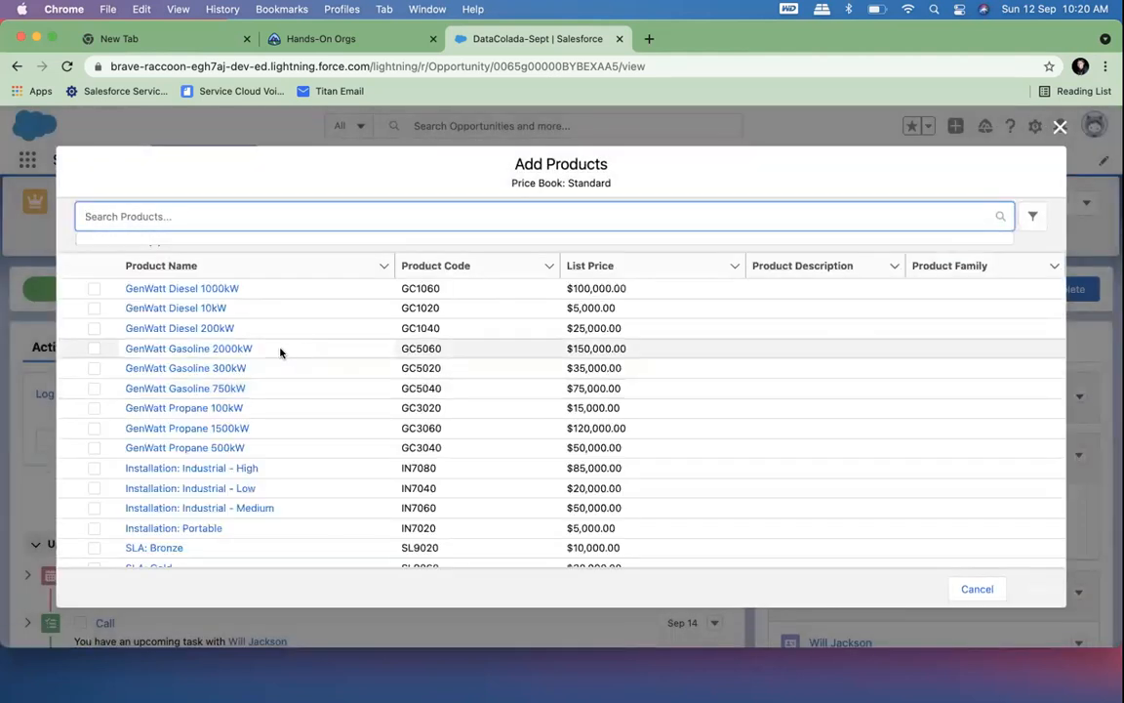
scroll(166, 420, "down", 1)
left_click(94, 377)
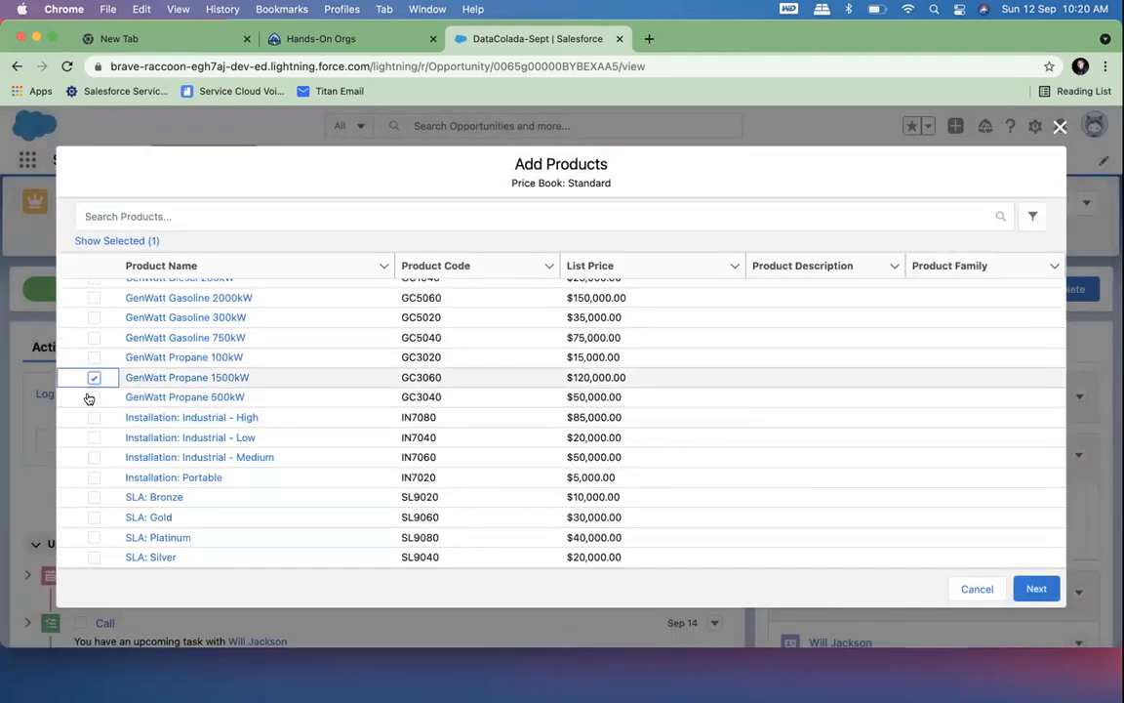
left_click(93, 437)
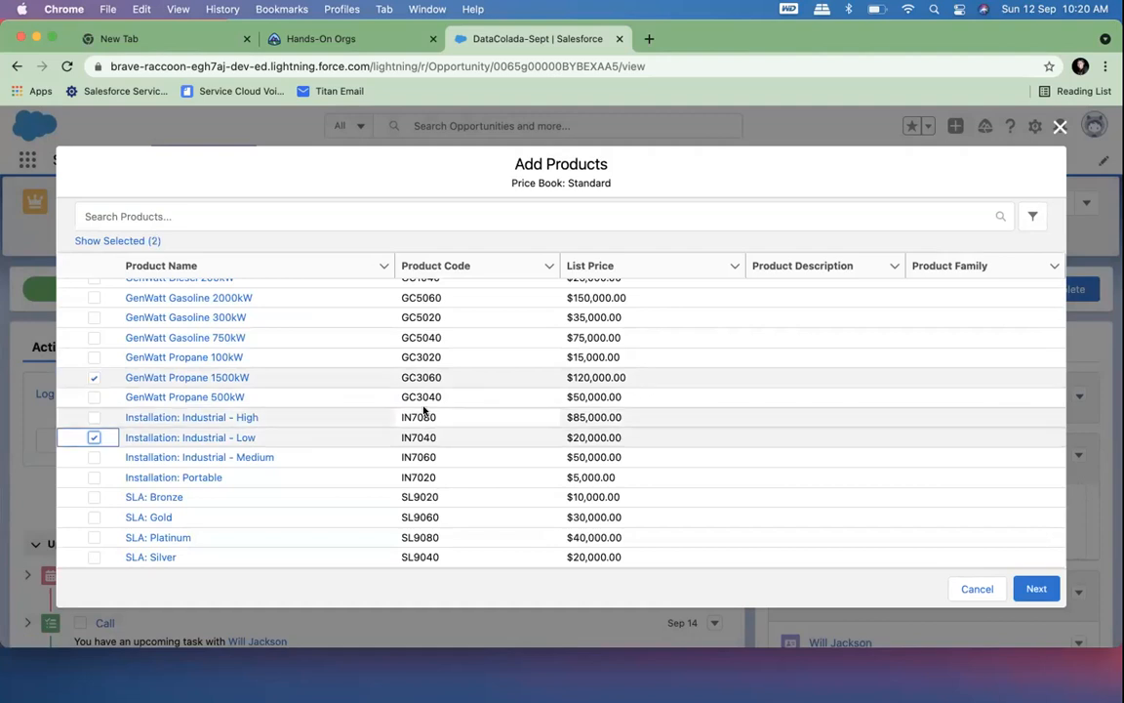
scroll(426, 409, "up", 1)
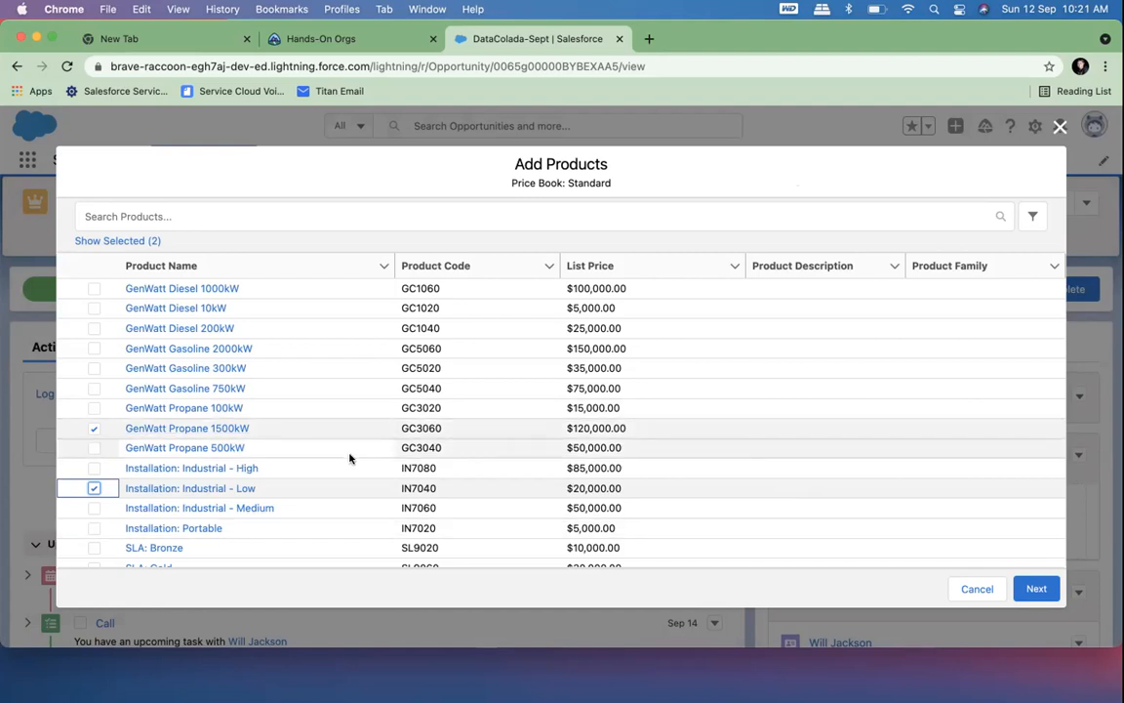
left_click(1035, 588)
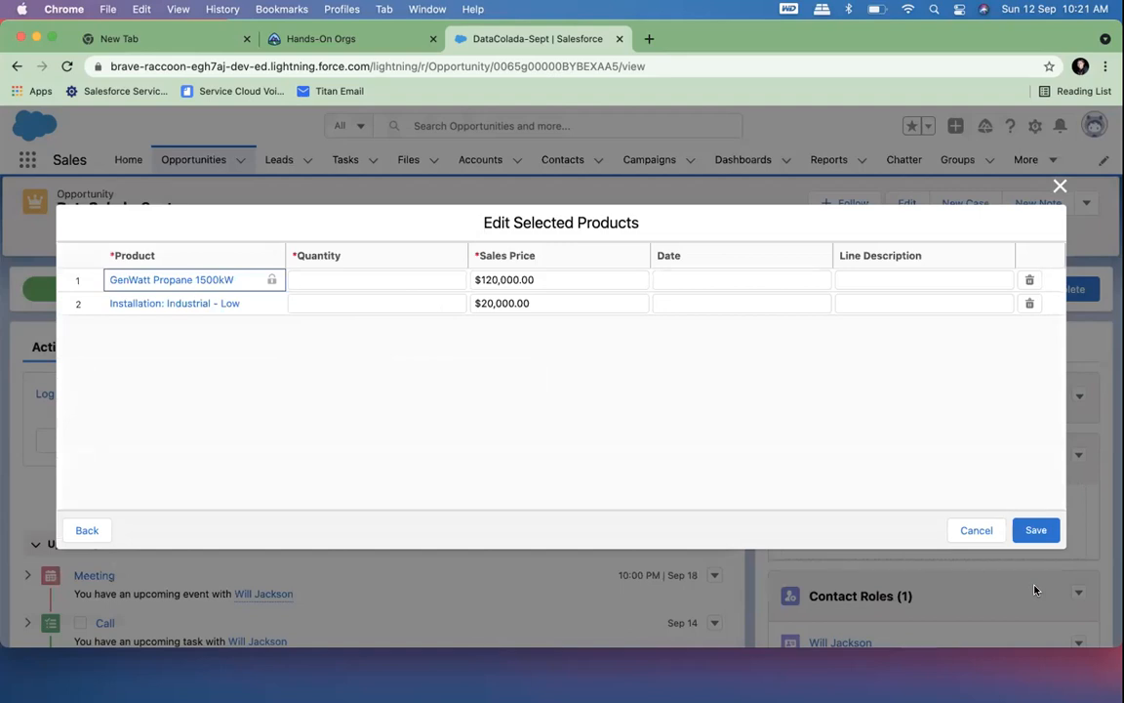
Step: Enter quantity 10 for GenWatt Propane 1500kW and 20 for Installation: Industrial - Low, then save
left_click(303, 257)
double_click(309, 279)
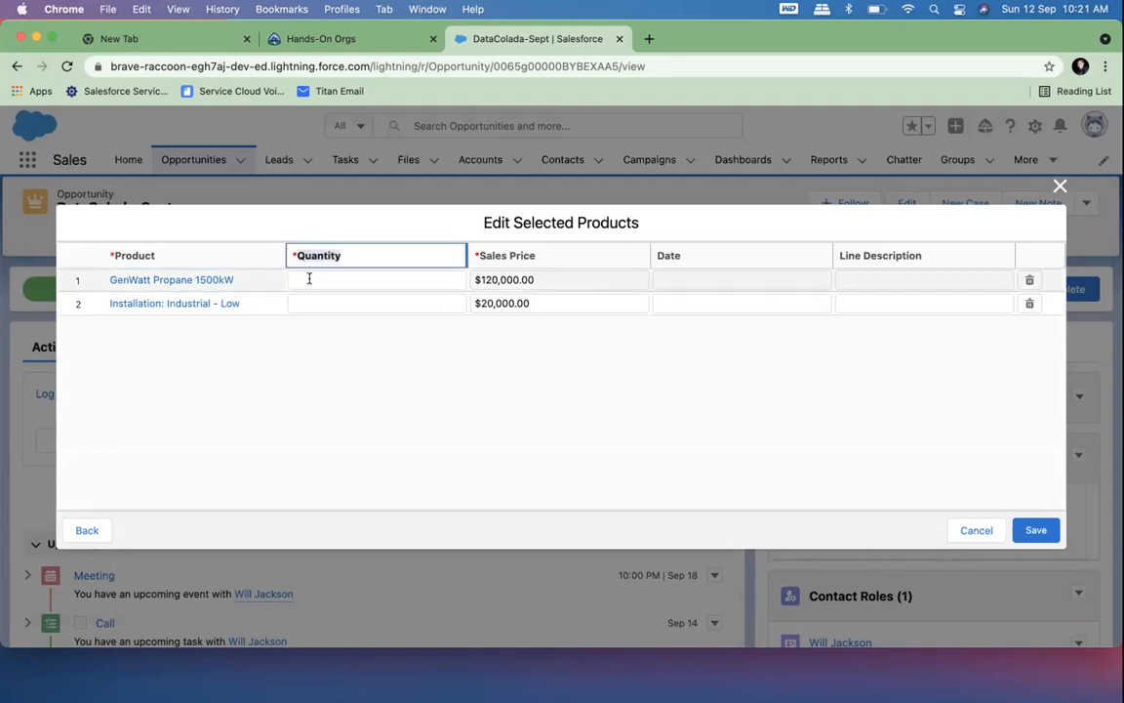
type("10")
left_click(349, 383)
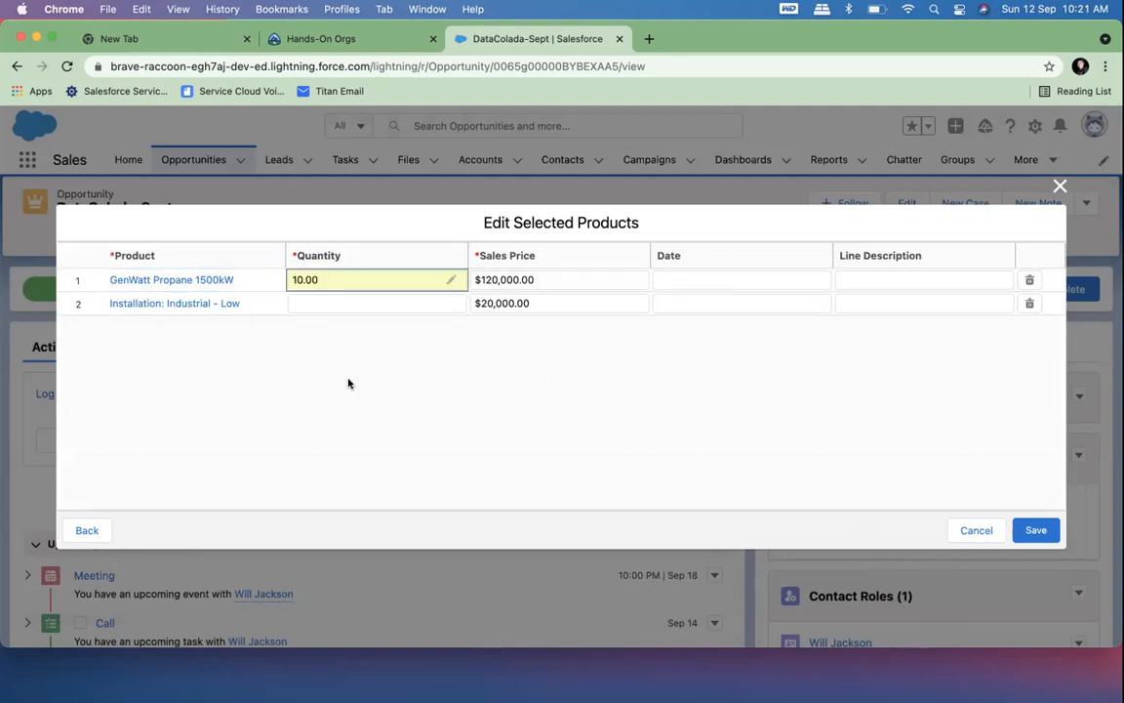
double_click(318, 301)
type("20")
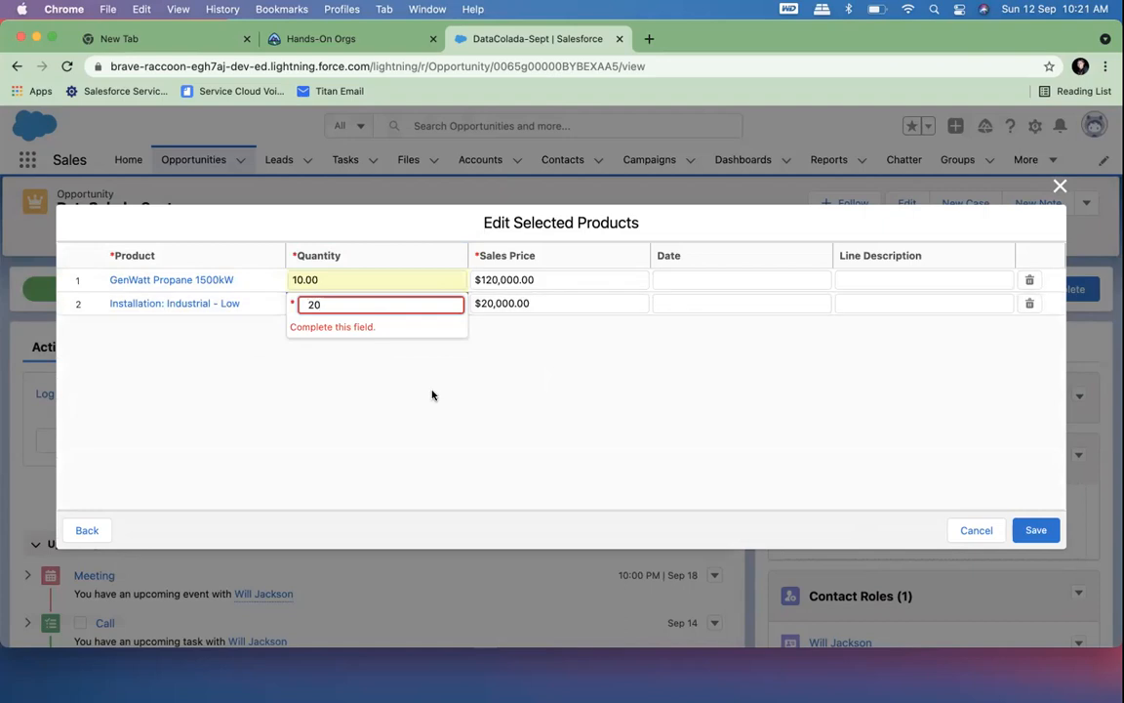
left_click(443, 403)
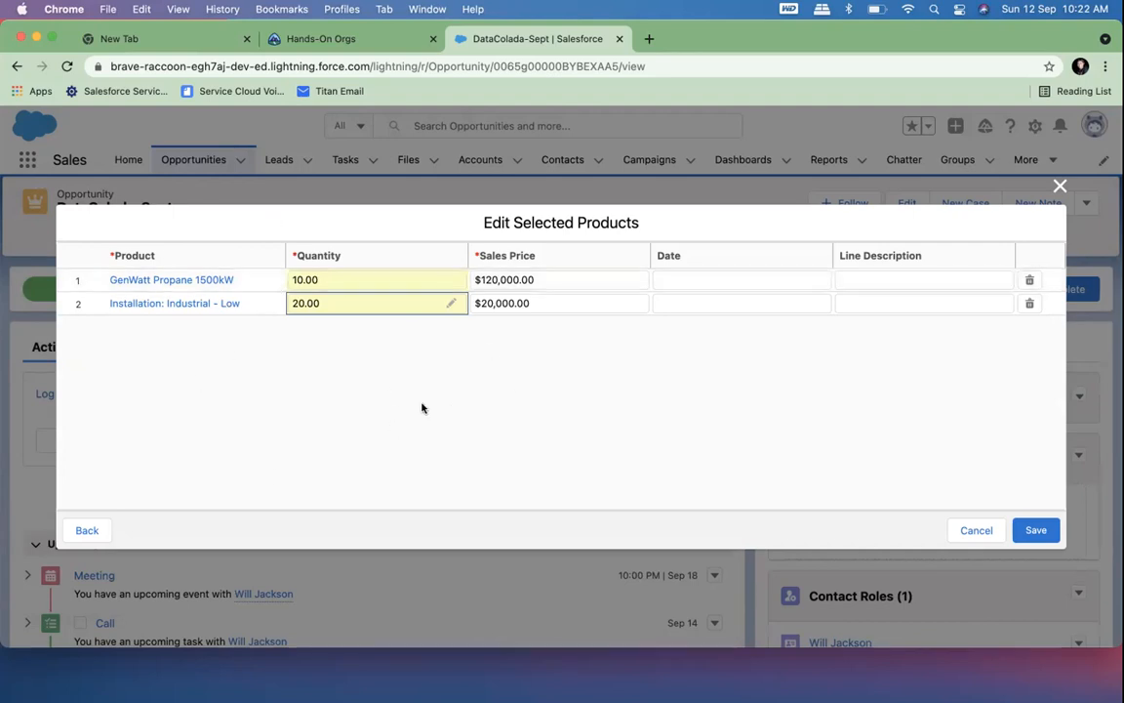
mouse_move(240, 214)
left_mouse_down()
mouse_move(240, 258)
mouse_move(232, 191)
left_mouse_up()
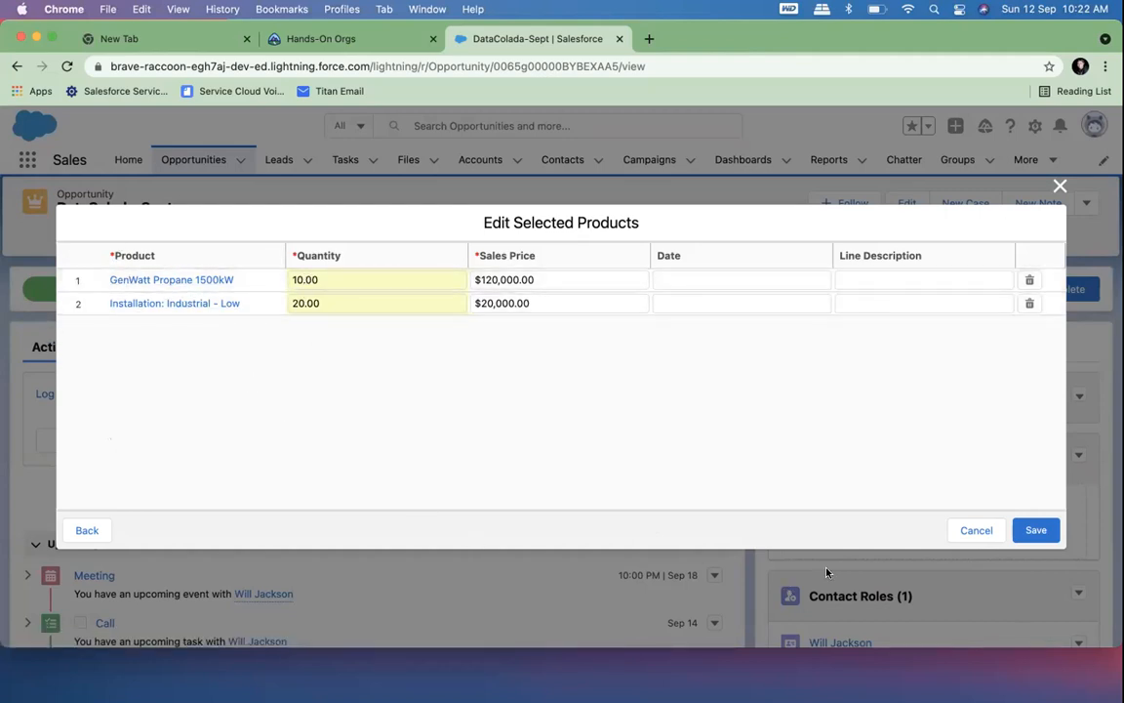
left_click(1031, 532)
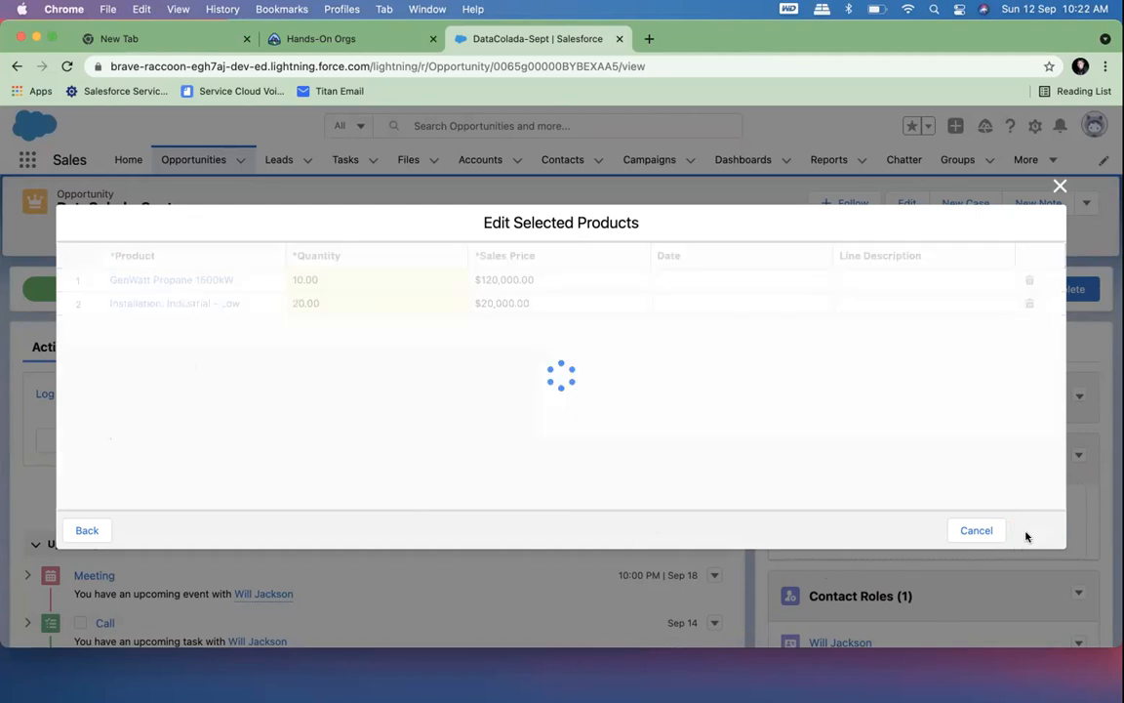
Step: Close the DataColada-Sept opportunity with the Closed Won stage from the path
scroll(1025, 535, "down", 2)
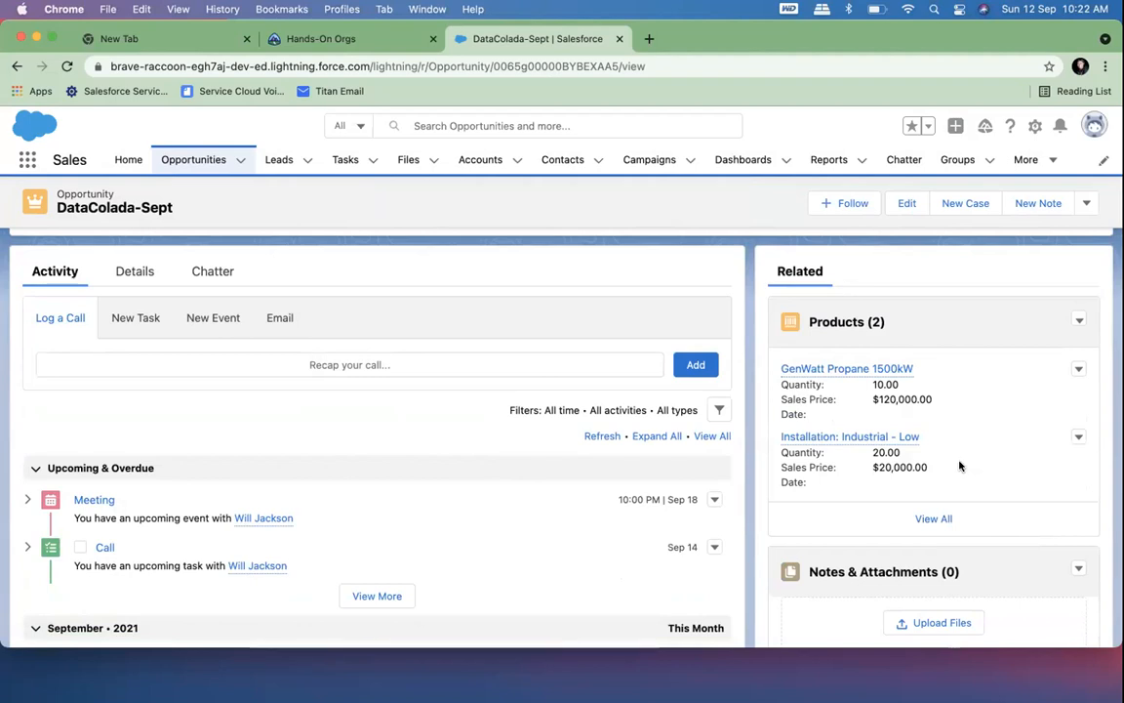
scroll(960, 466, "down", 5)
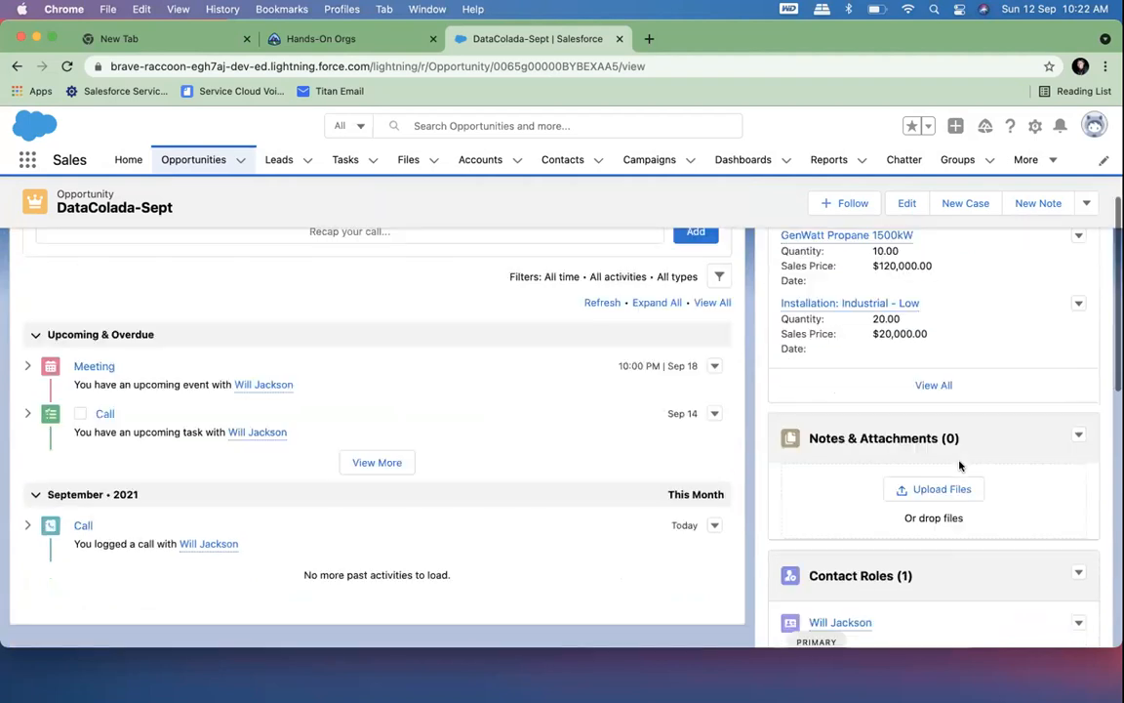
scroll(959, 466, "up", 5)
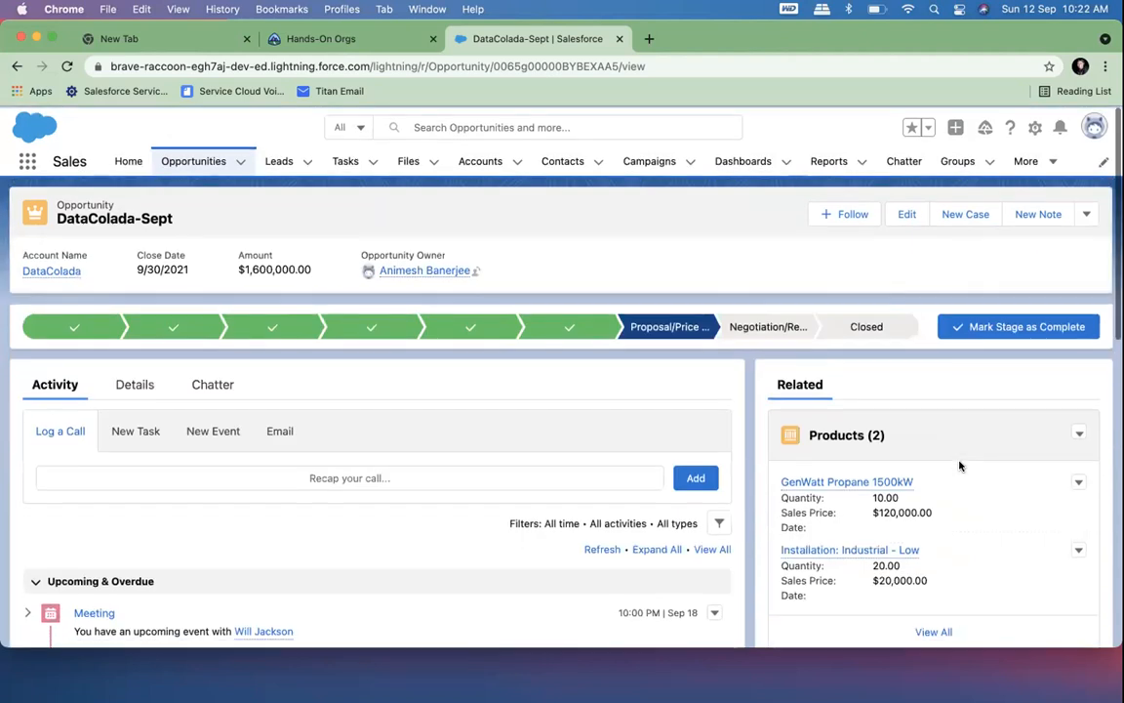
left_click(863, 324)
left_click(997, 328)
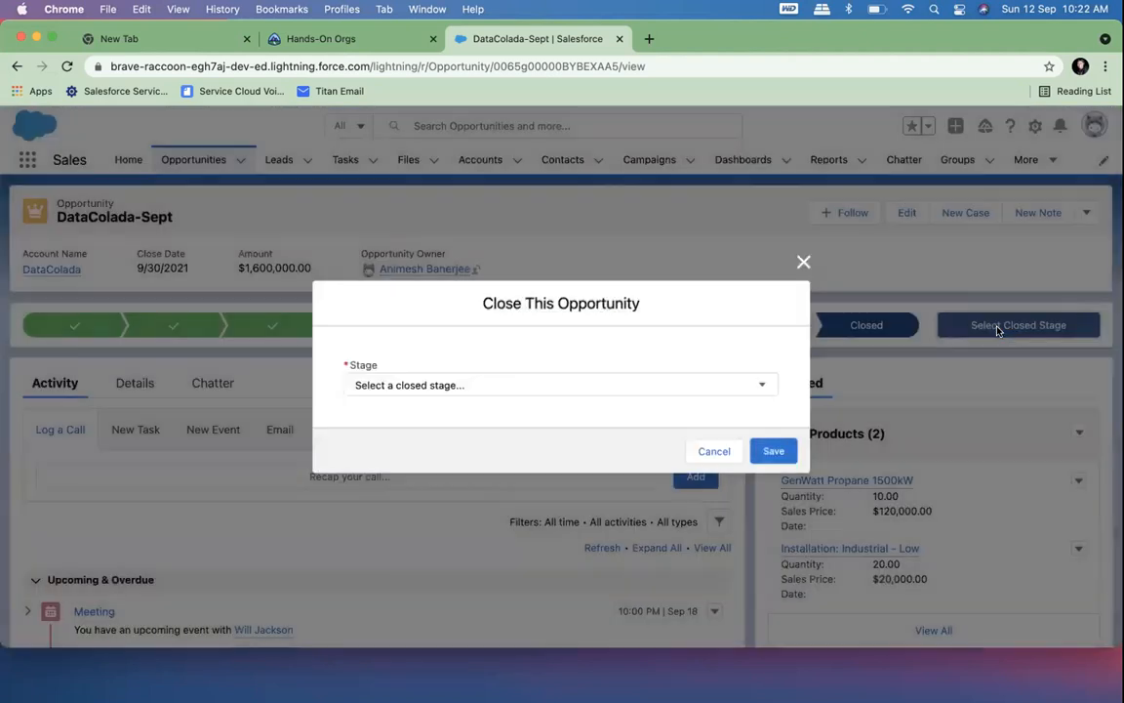
left_click(710, 385)
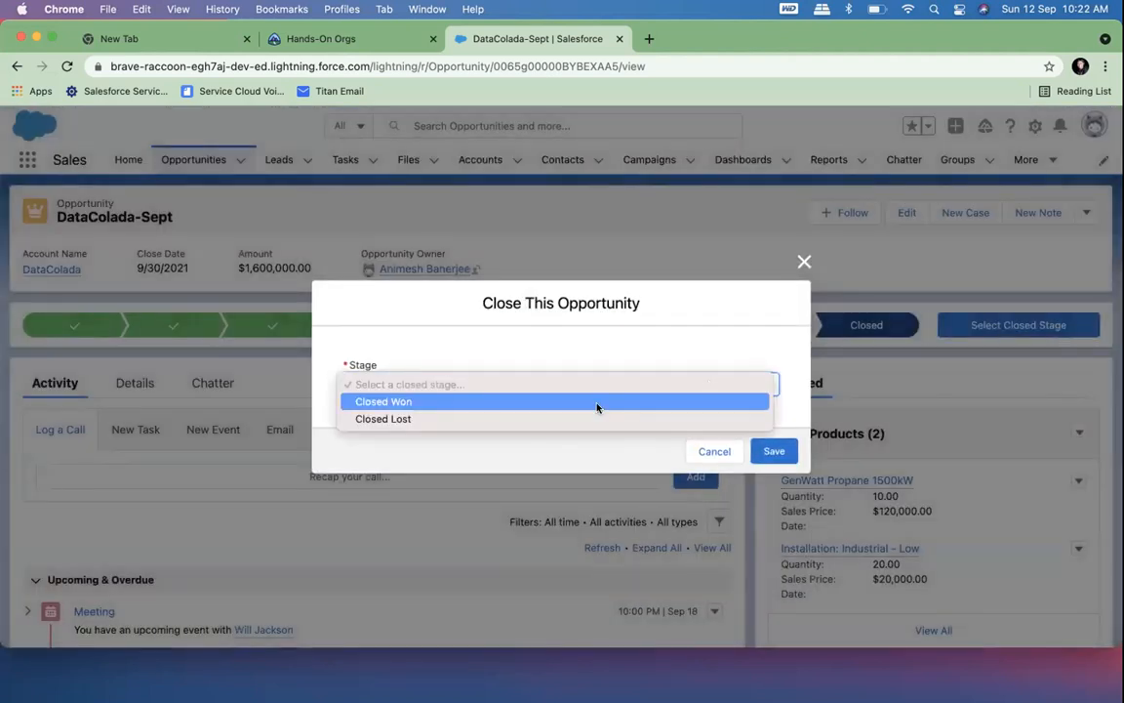
left_click(597, 404)
left_click(771, 452)
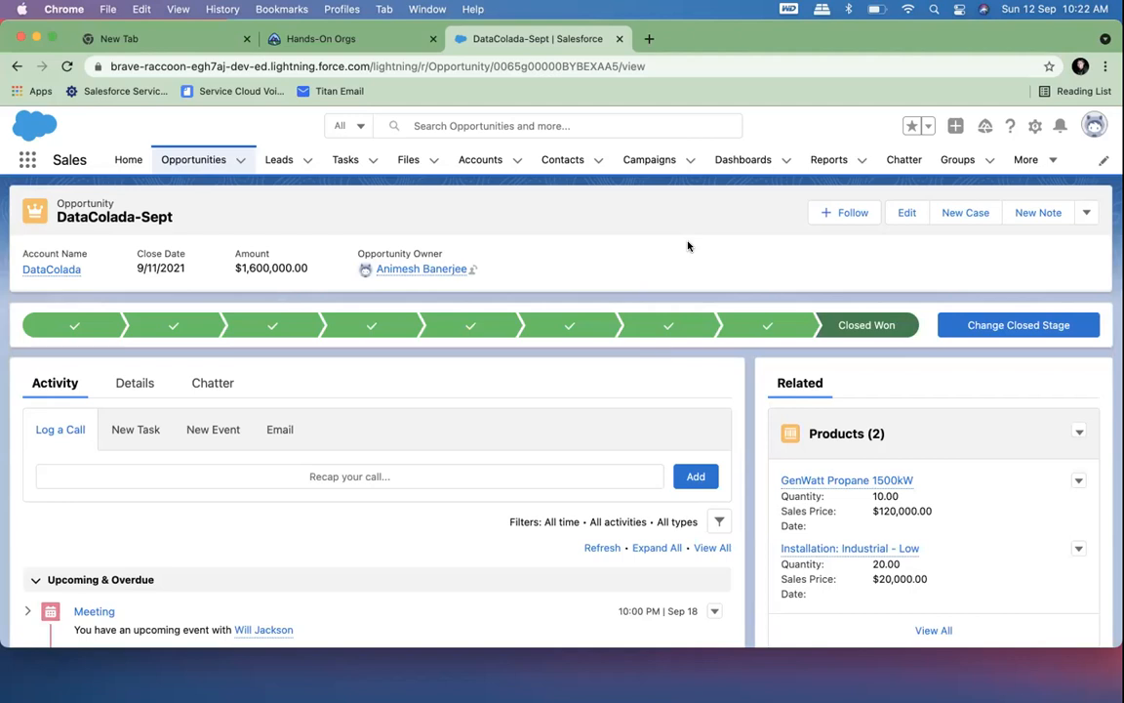
left_click(52, 271)
Step: Go back to DataColada-Sept, then open DataColada-Oct from recently viewed opportunities
scroll(115, 400, "down", 4)
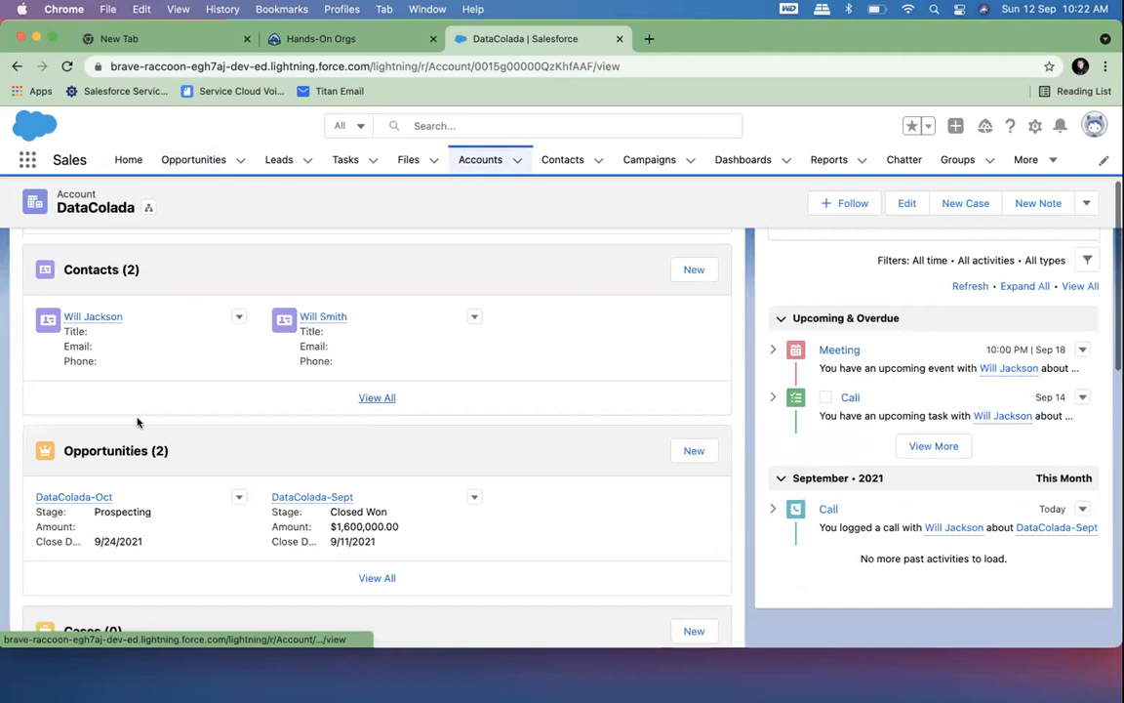
left_click(312, 497)
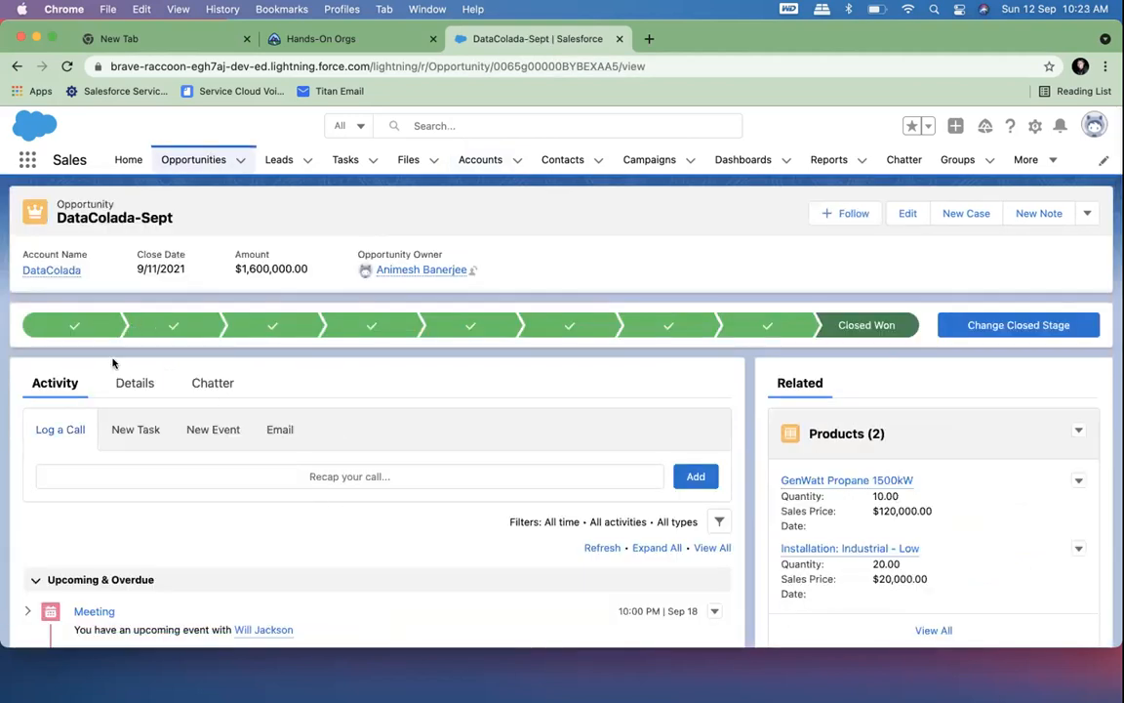
left_click(194, 159)
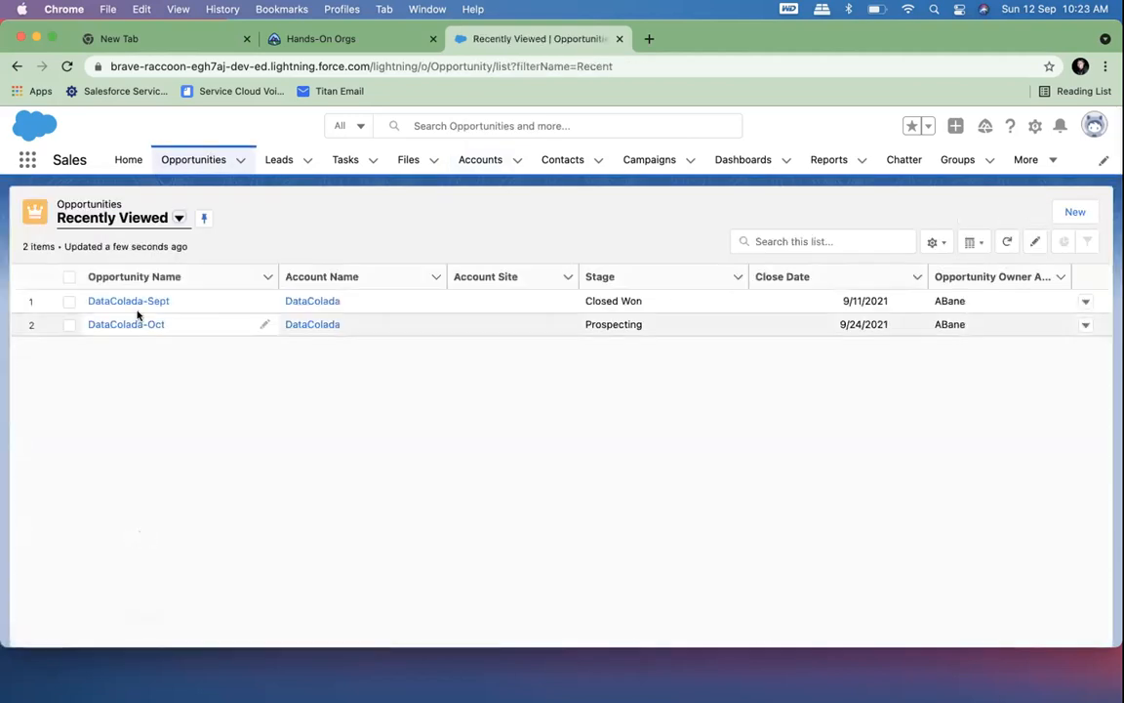
left_click(131, 325)
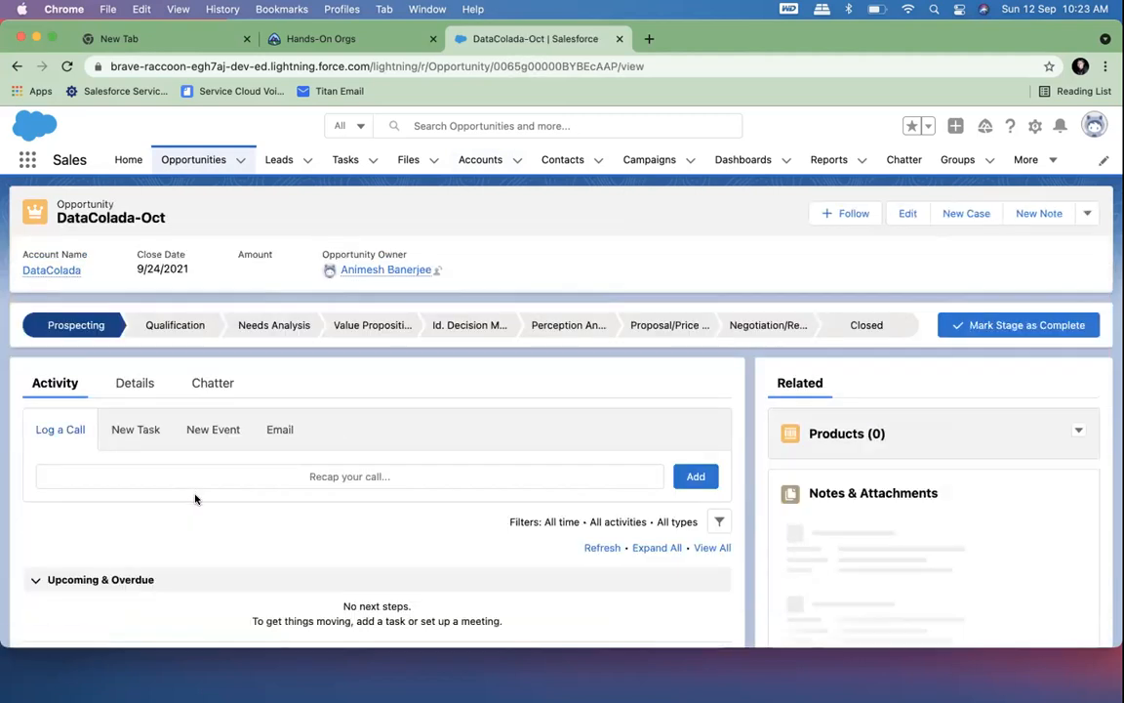
scroll(195, 499, "down", 2)
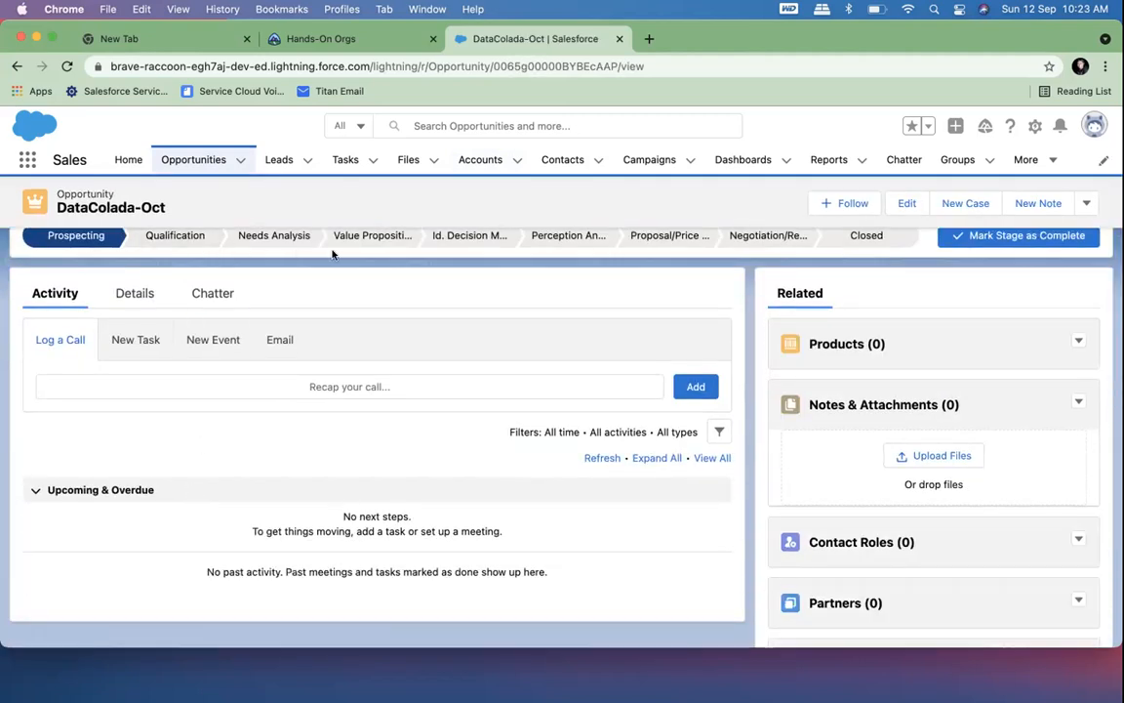
scroll(447, 286, "up", 2)
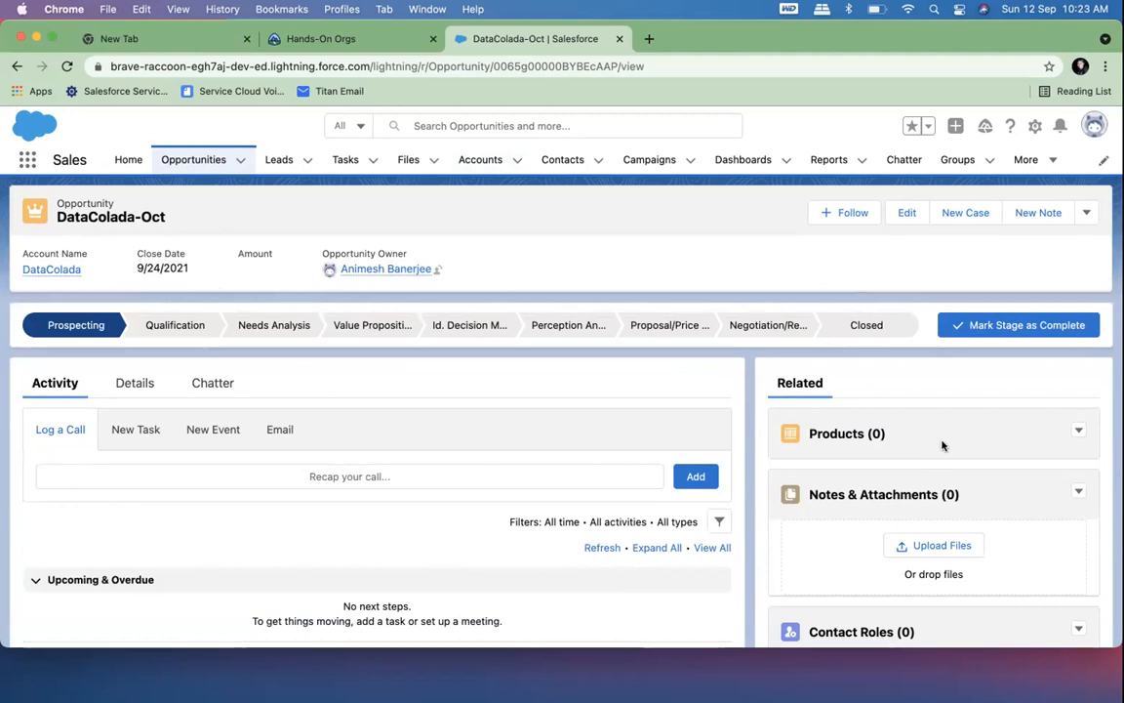
Step: View the price book choices for the Products list, then close without changing it
left_click(1078, 434)
left_click(1025, 485)
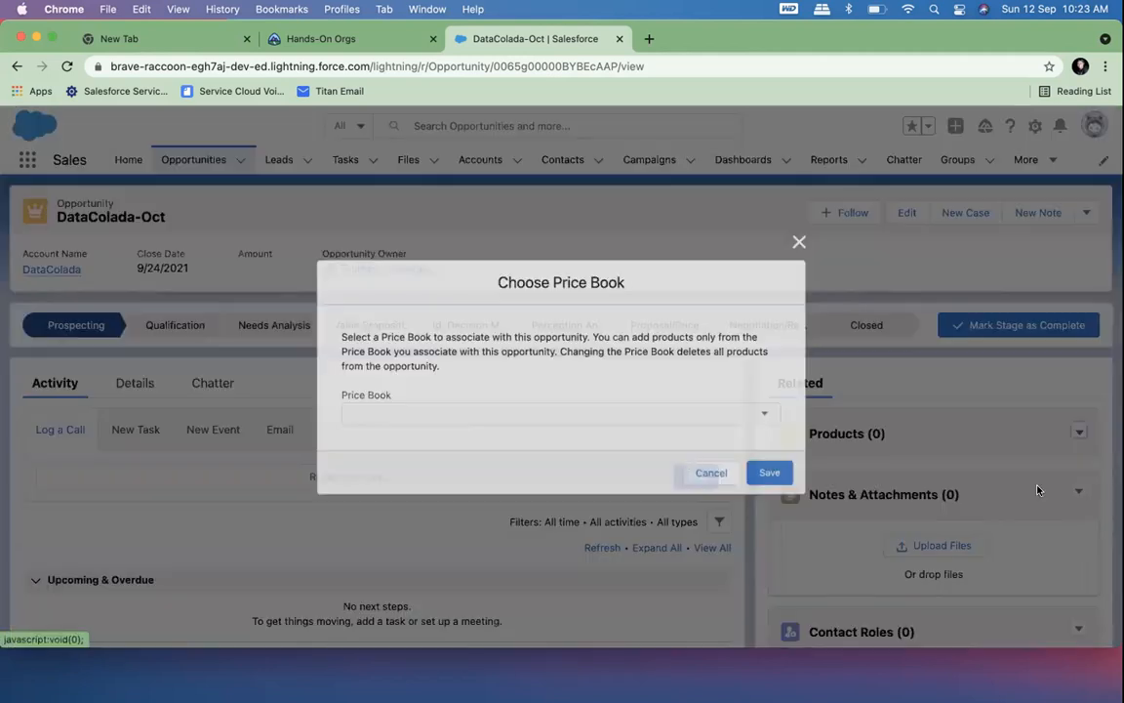
left_click(557, 417)
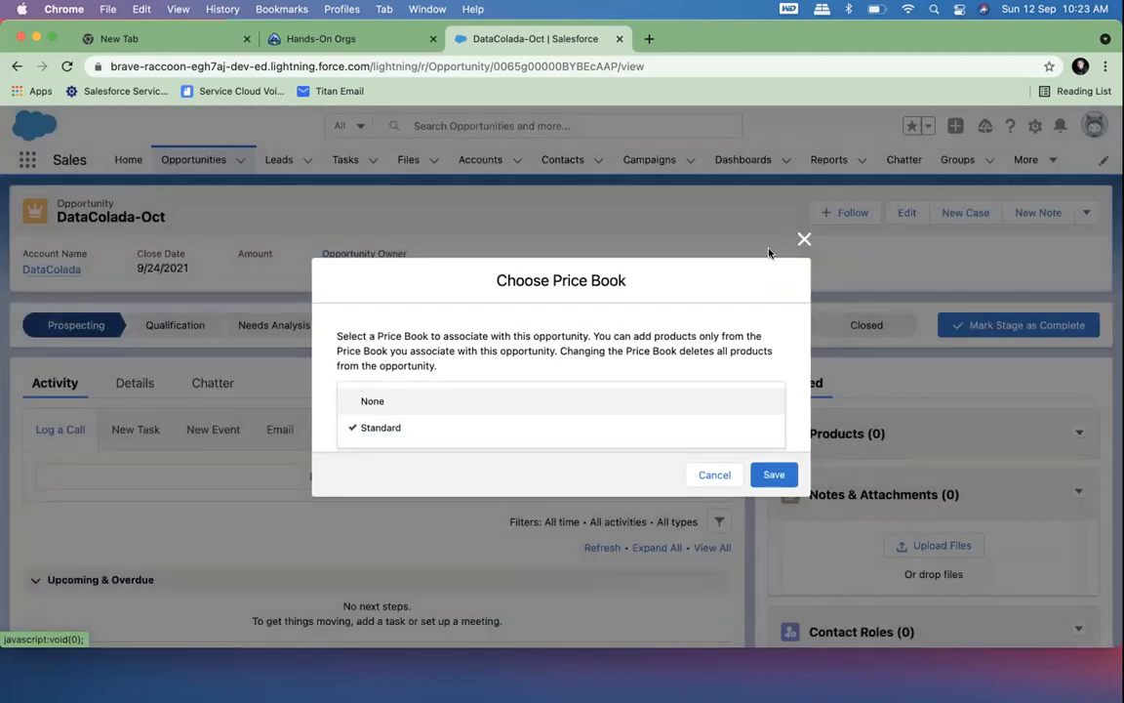
left_click(804, 240)
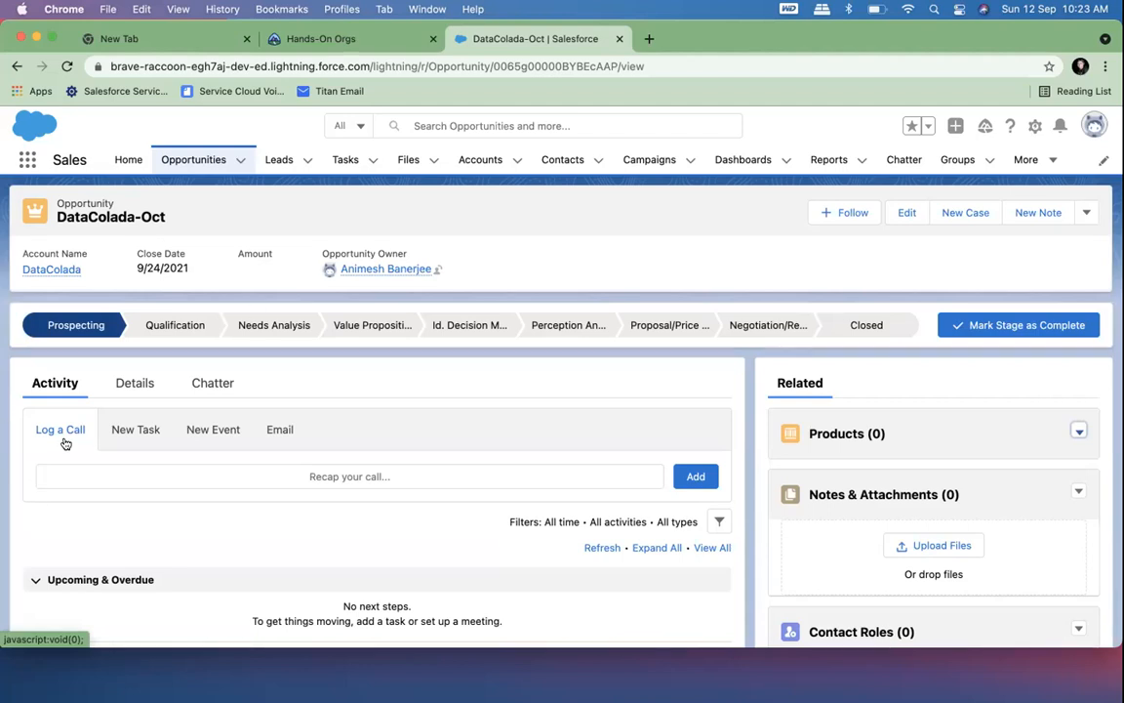
Step: Bring up a New Event form in the Activity area of DataColada-Oct
left_click(124, 436)
left_click(203, 432)
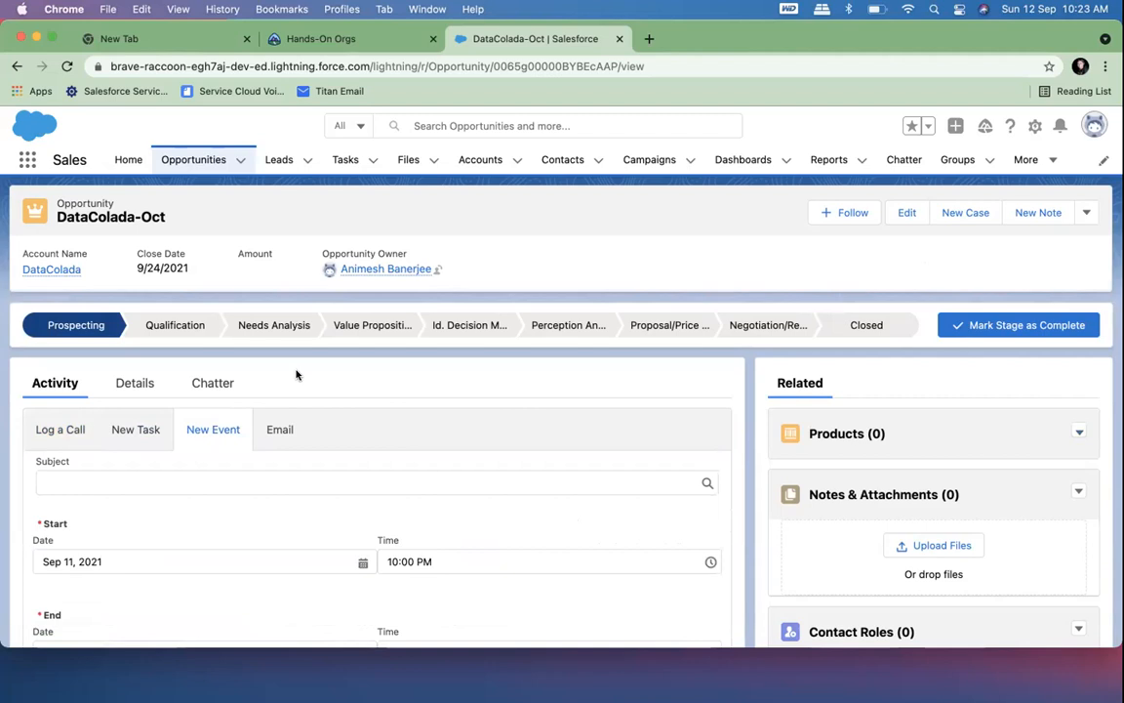
scroll(297, 374, "down", 10)
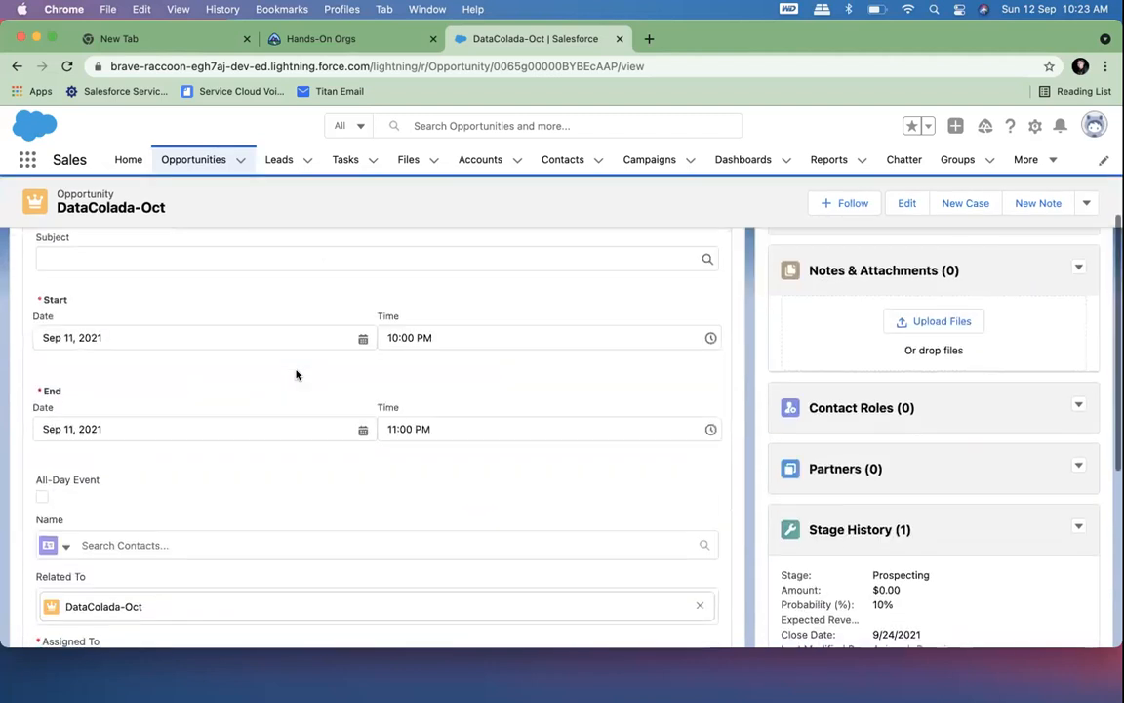
scroll(297, 371, "up", 10)
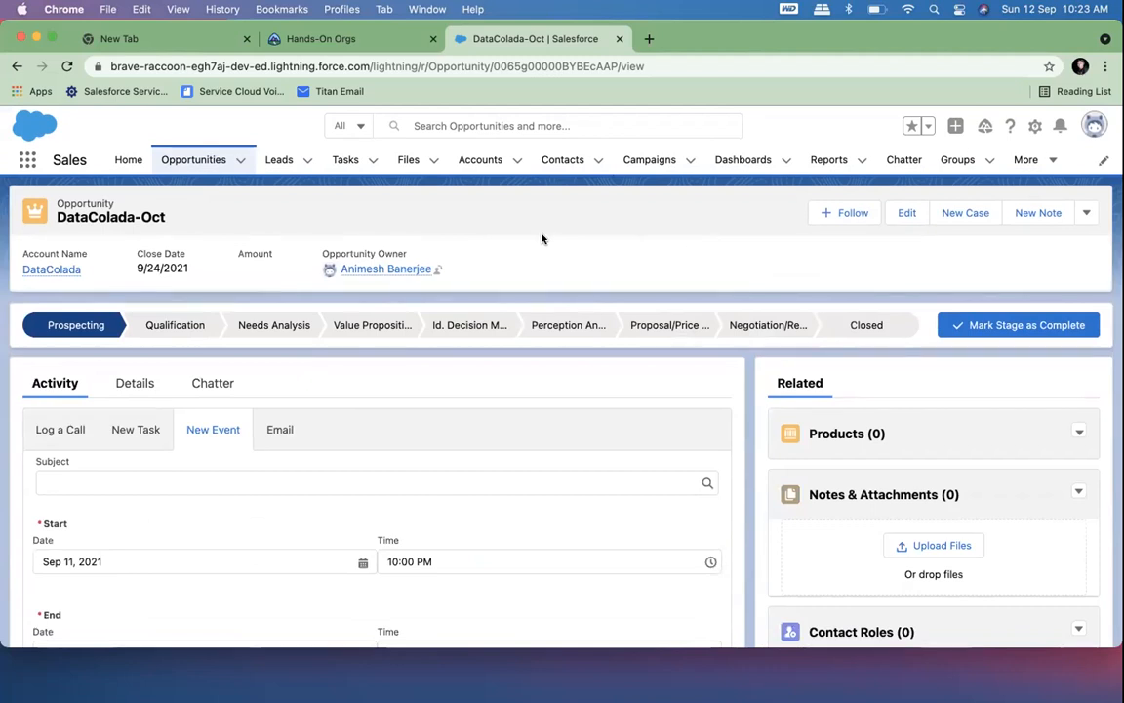
Step: Browse the Leads, Accounts and Contacts lists, then return to recently viewed Opportunities
left_click(280, 159)
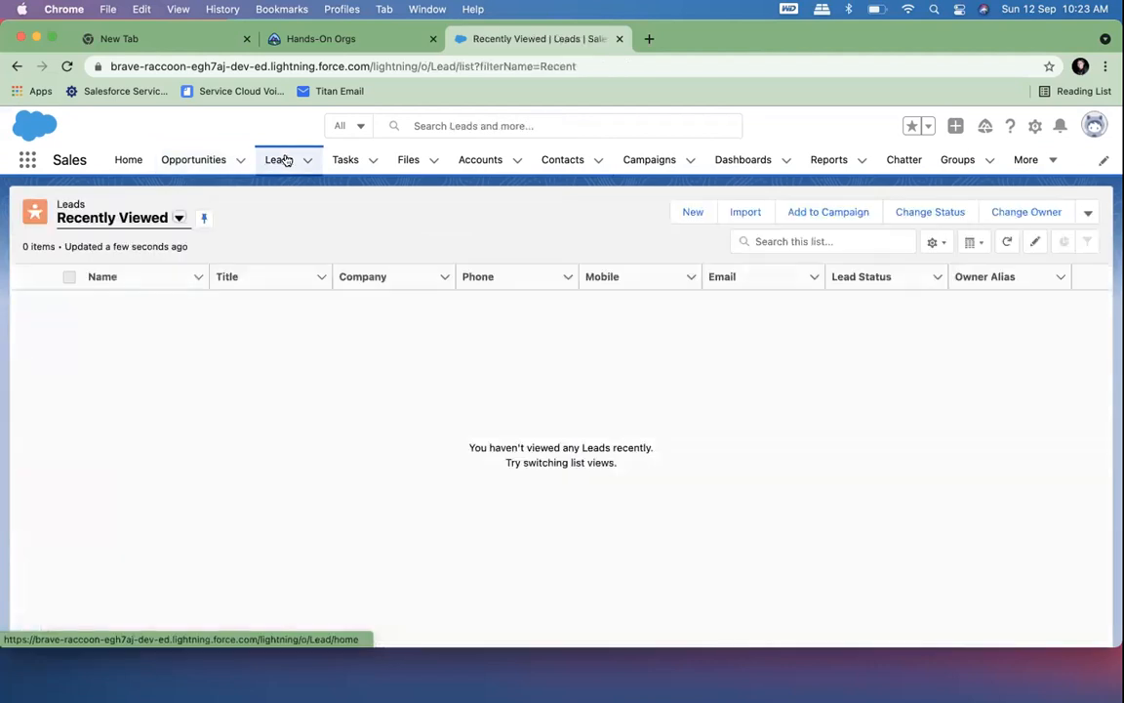
left_click(488, 164)
left_click(554, 166)
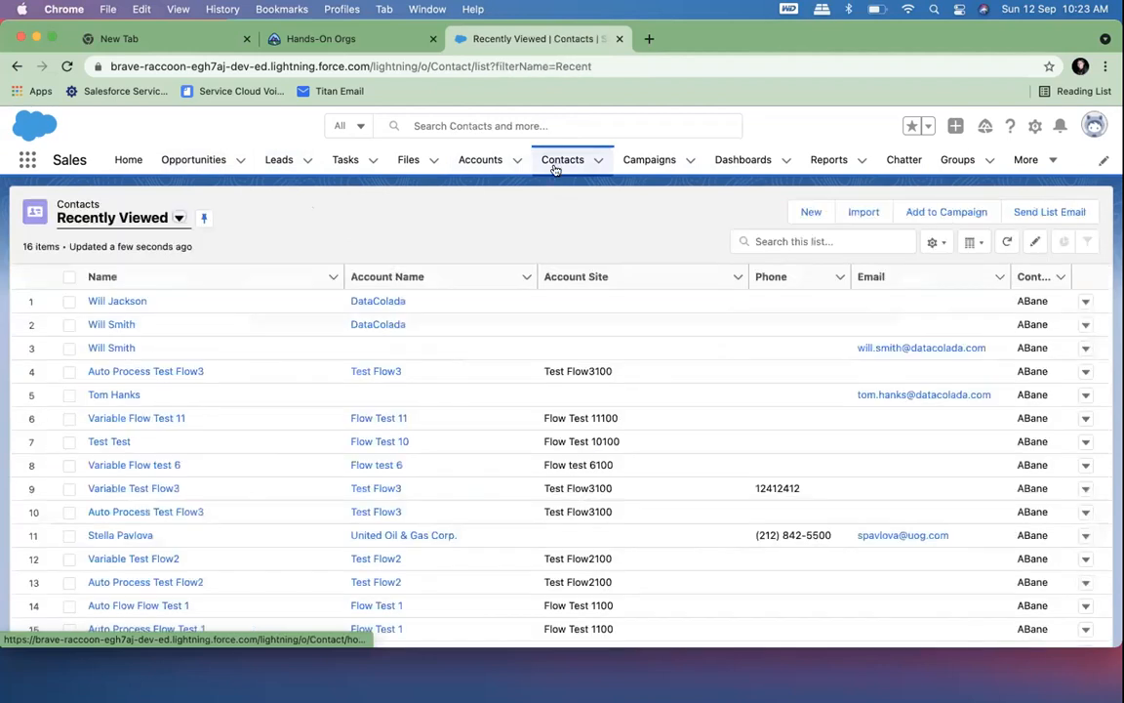
left_click(193, 166)
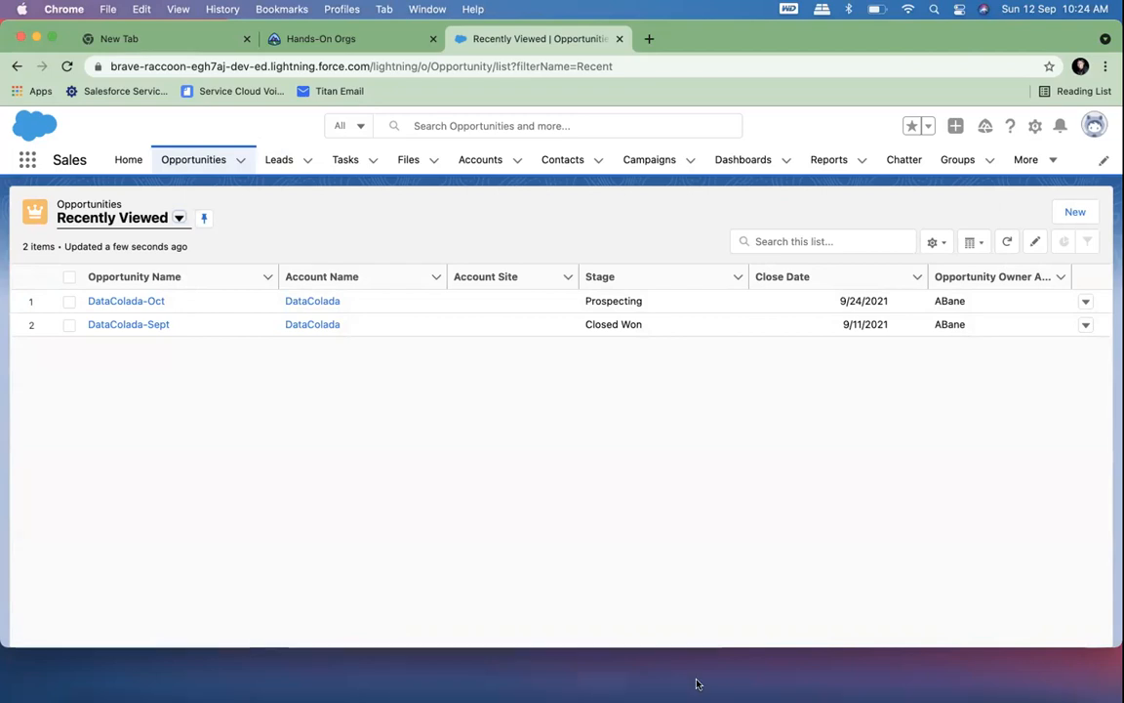
mouse_move(720, 683)
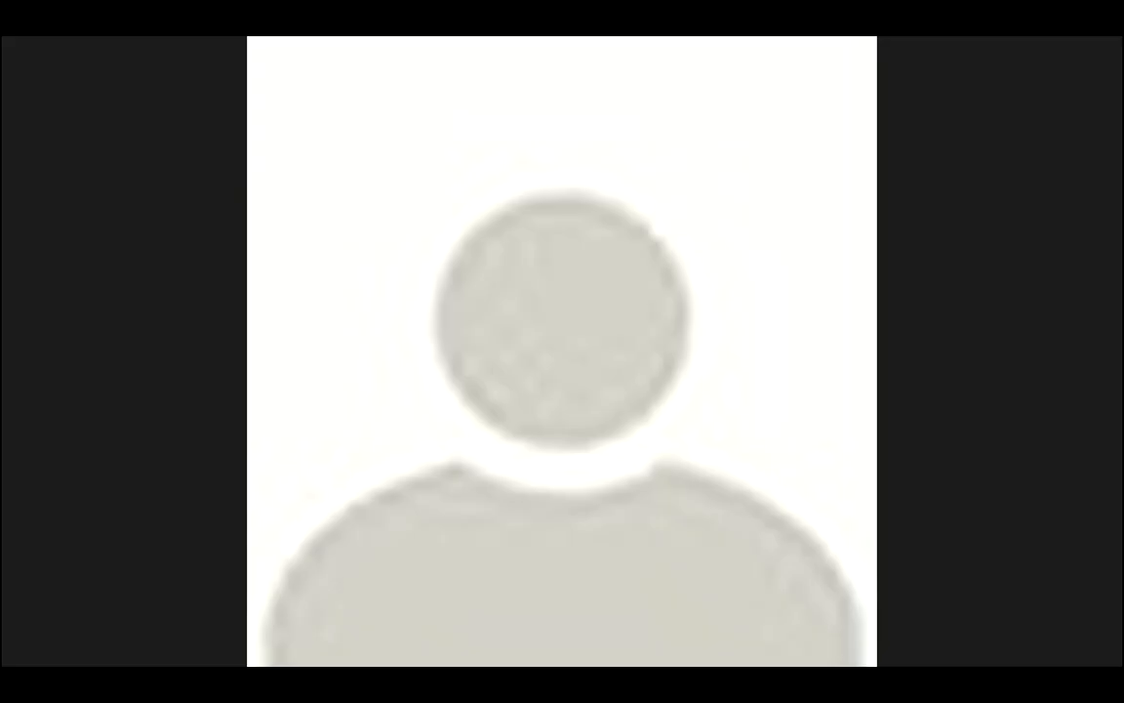